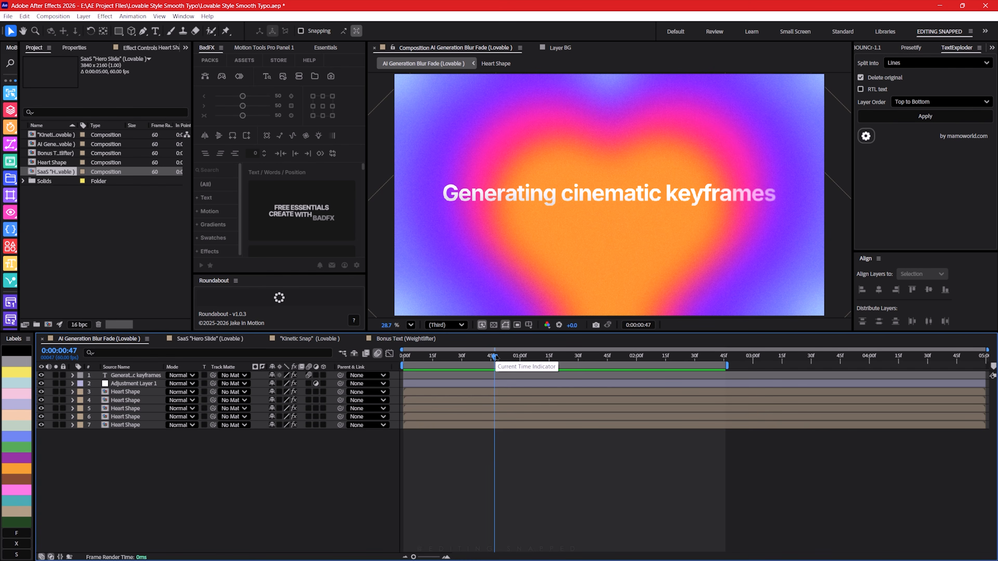
Open the Heart Shape composition from the bottommost layer of AI Generation Blur Fade and review its composition settings.
{"action": "mouse_move", "coordinate": [495, 357]}
{"action": "left_mouse_down"}
{"action": "mouse_move", "coordinate": [404, 356]}
{"action": "mouse_move", "coordinate": [513, 357]}
{"action": "left_mouse_up"}
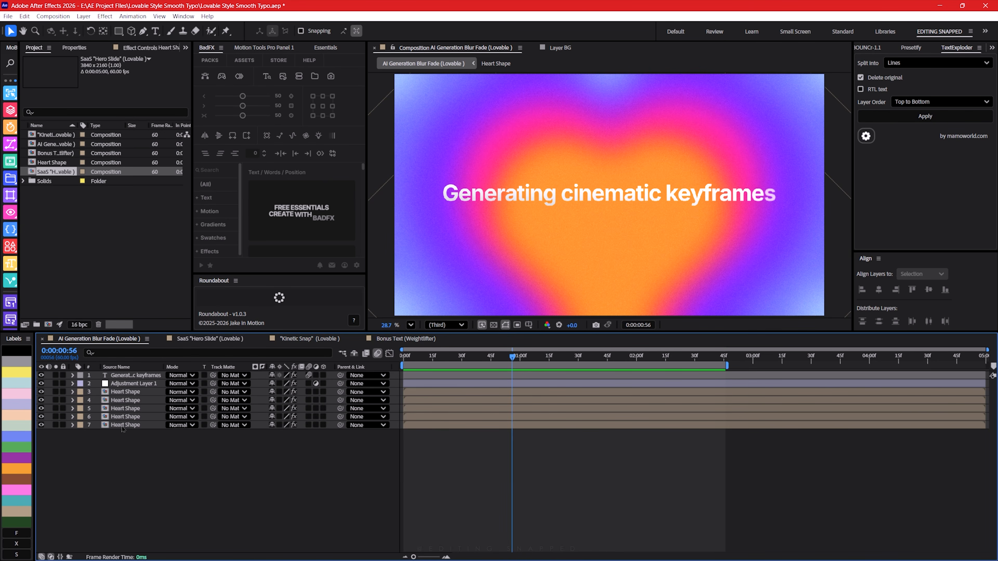
{"action": "double_click", "coordinate": [136, 427]}
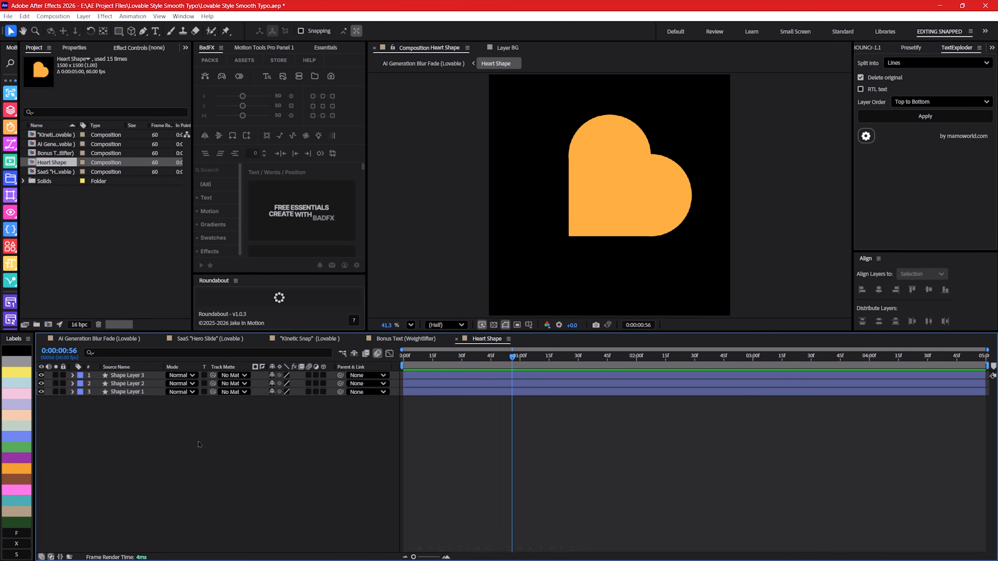
{"action": "left_click", "coordinate": [107, 340]}
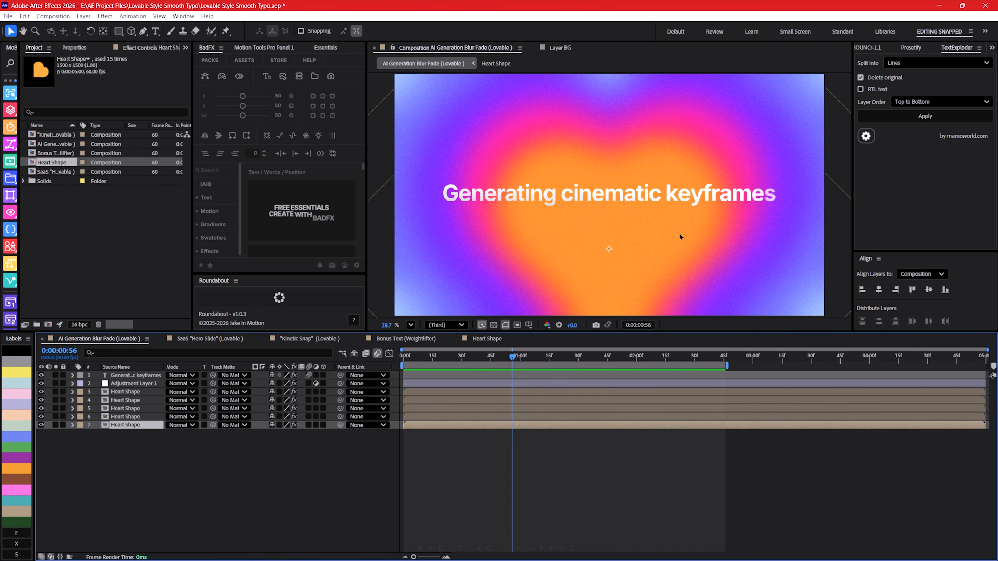
{"action": "left_click", "coordinate": [487, 339]}
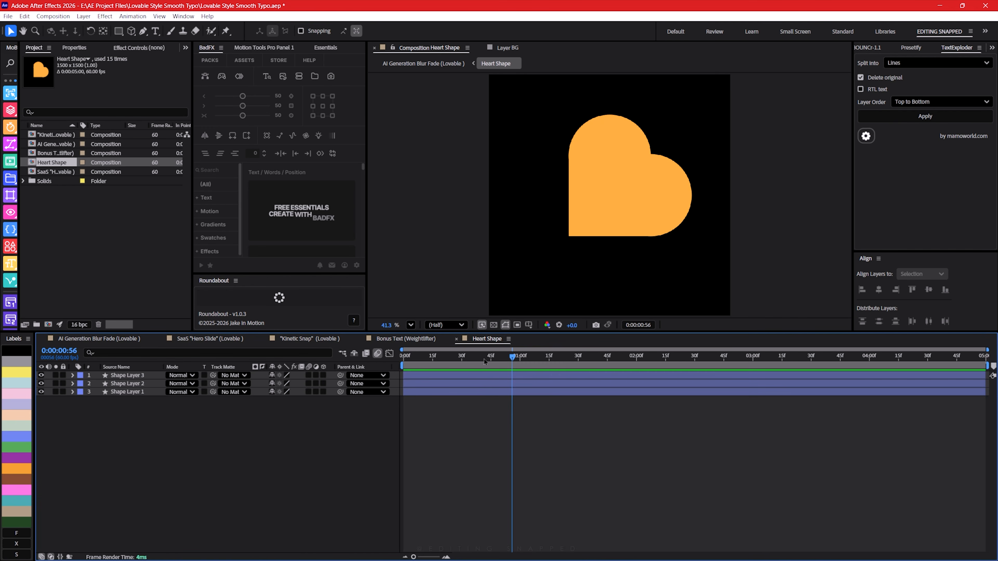
{"action": "key", "text": "ctrl+k"}
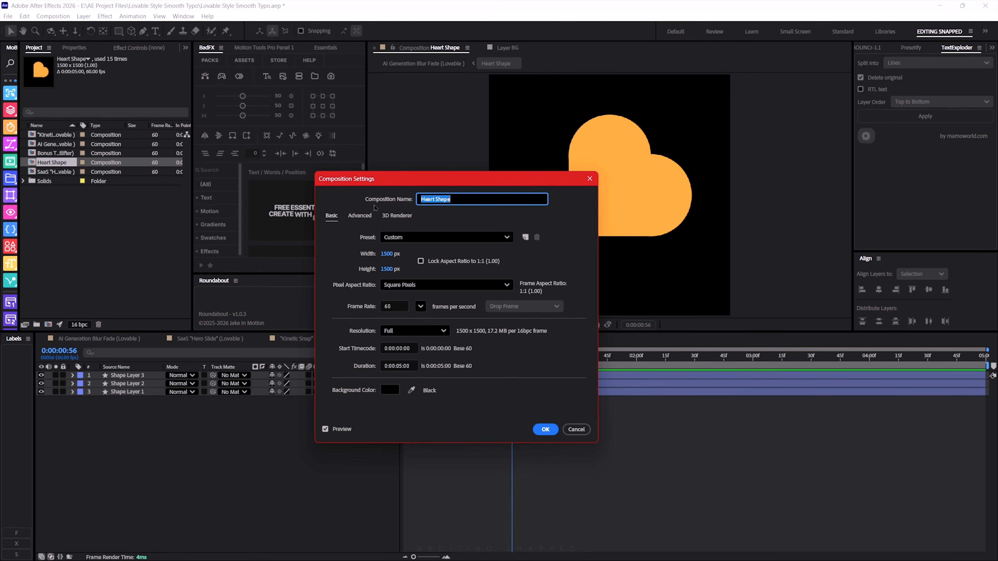
{"action": "left_click", "coordinate": [546, 429]}
Hide all three shape layers, then show and select only Shape Layer 1 to isolate the heart's square.
{"action": "left_click", "coordinate": [161, 392]}
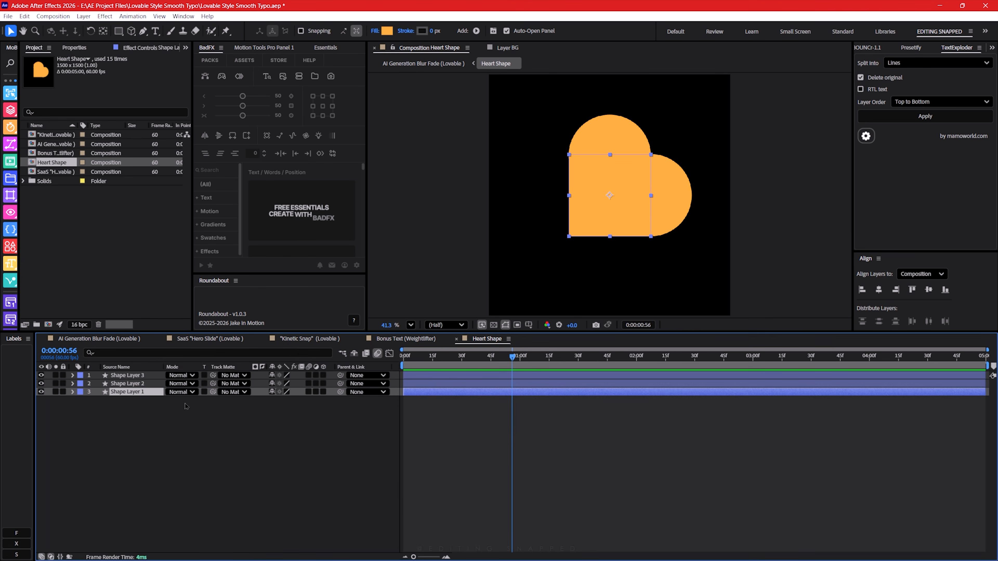
{"action": "left_click_drag", "start_coordinate": [41, 375], "coordinate": [42, 392]}
{"action": "left_click", "coordinate": [144, 417]}
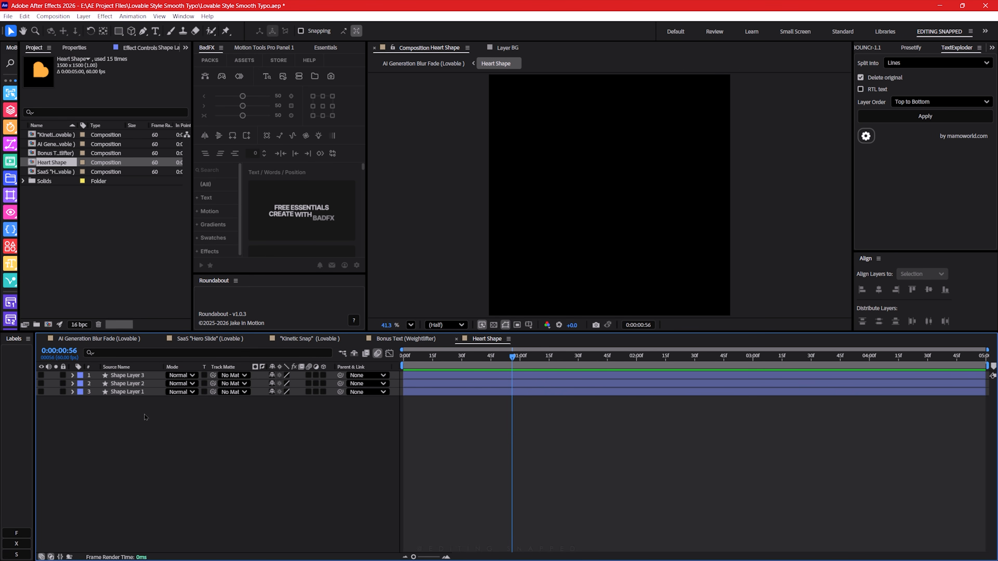
{"action": "left_click", "coordinate": [41, 392]}
{"action": "left_click", "coordinate": [126, 394]}
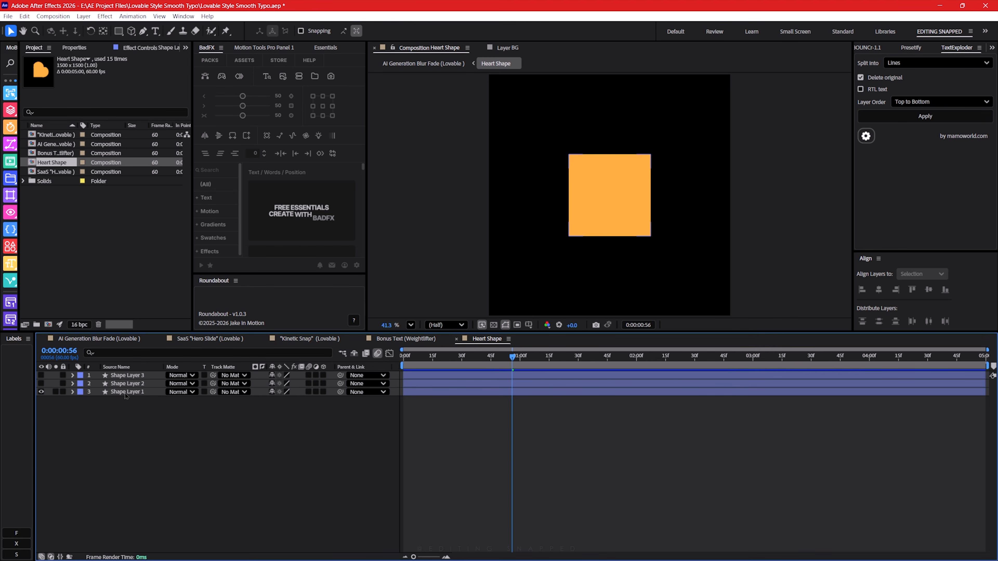
{"action": "left_click", "coordinate": [125, 394]}
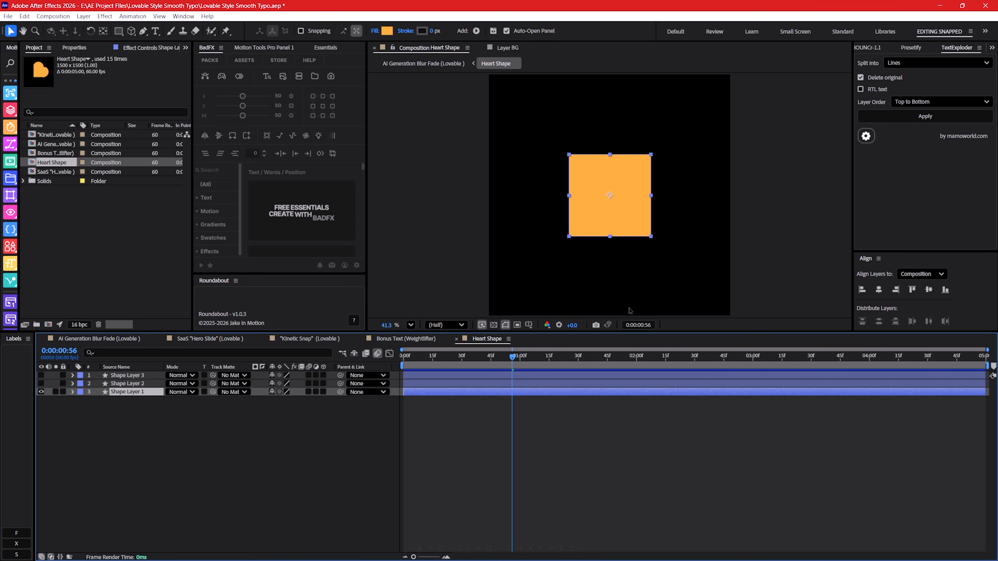
With the Rectangle tool active, check the square's fill color and center the square horizontally in the composition.
{"action": "left_click", "coordinate": [118, 30]}
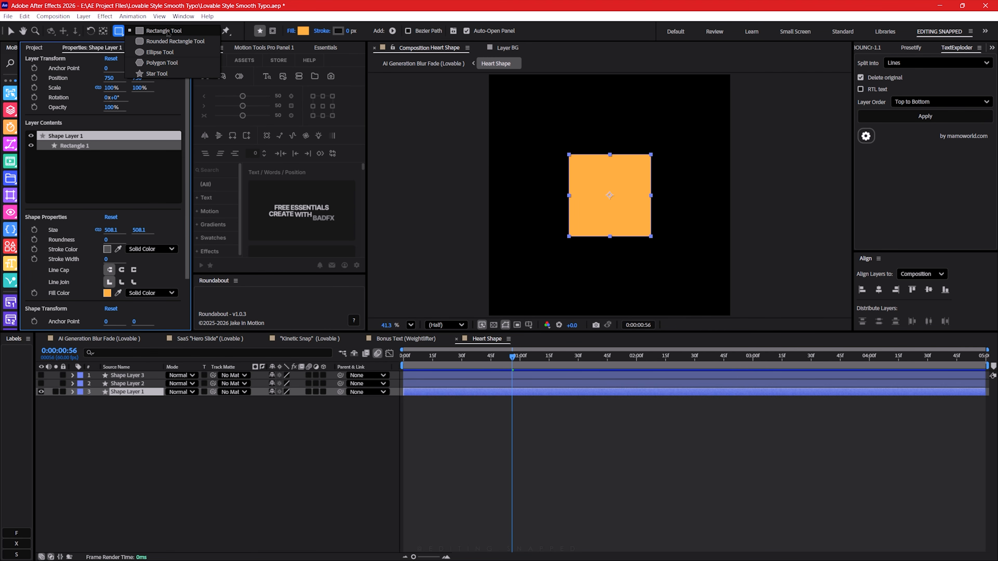
{"action": "left_click", "coordinate": [170, 31]}
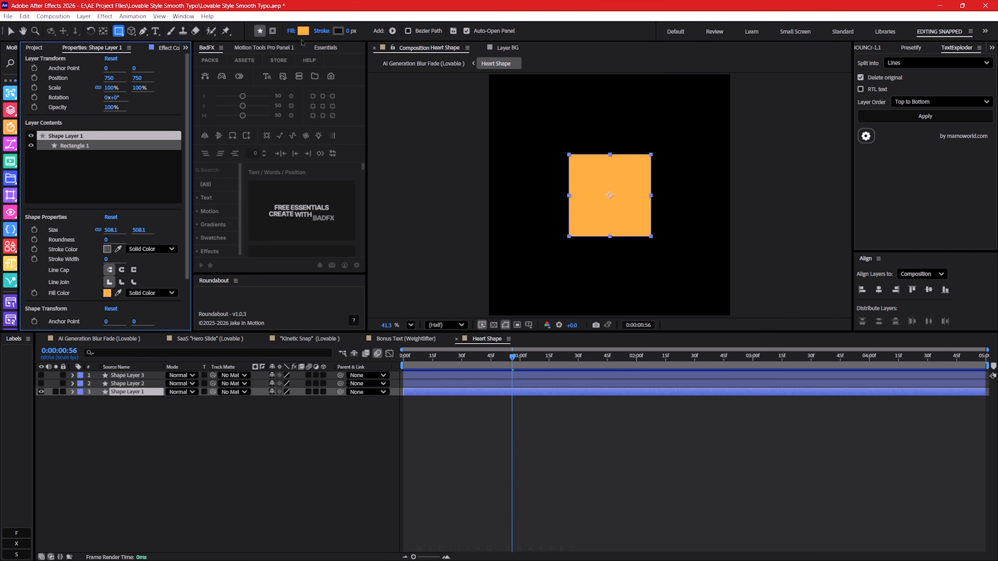
{"action": "left_click", "coordinate": [305, 32]}
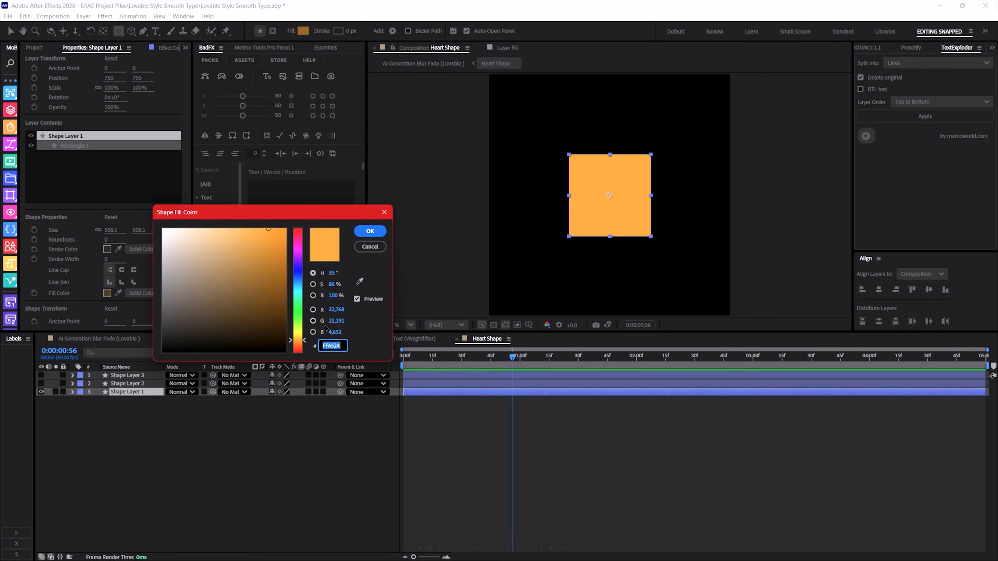
{"action": "left_click", "coordinate": [369, 247]}
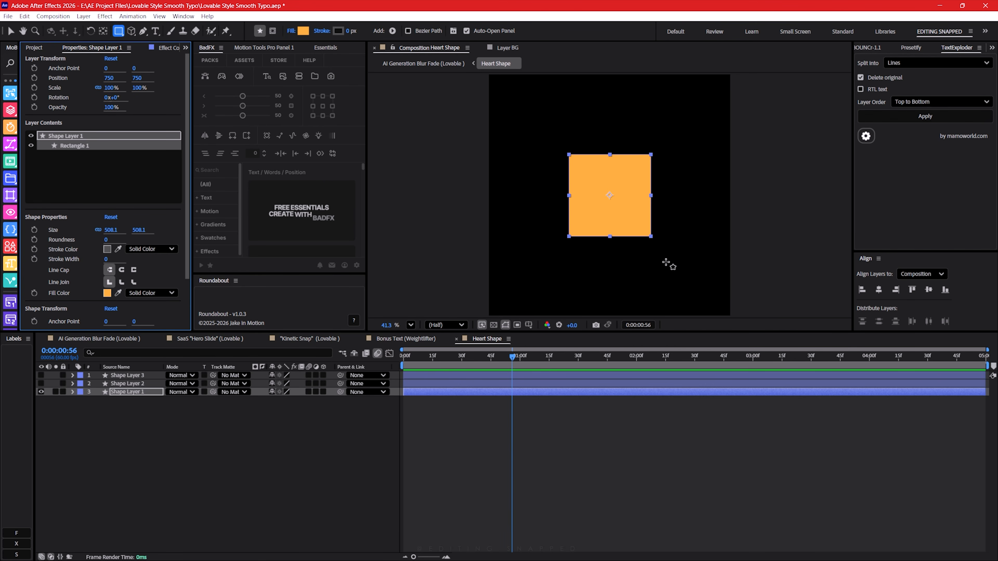
{"action": "left_click", "coordinate": [879, 291]}
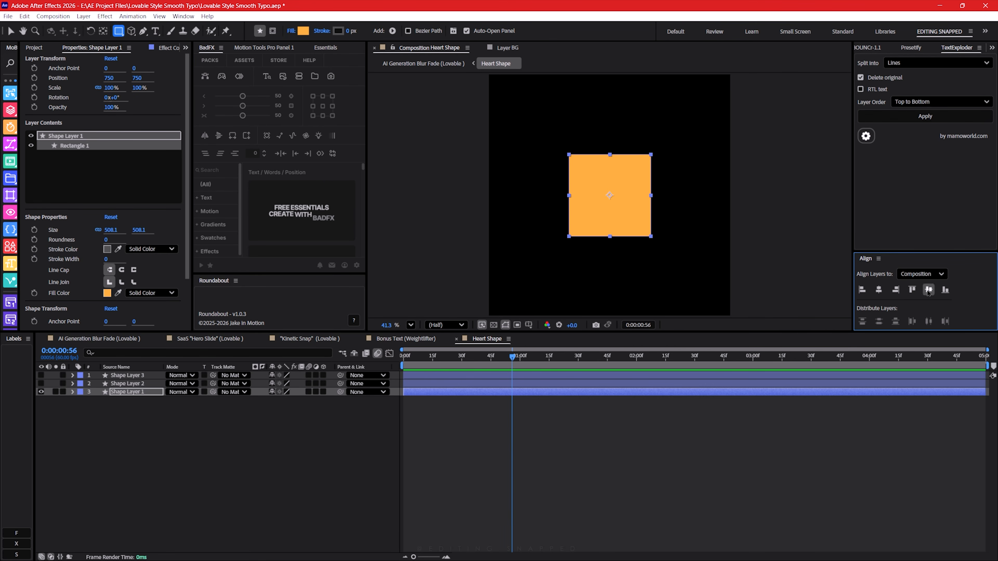
{"action": "left_click", "coordinate": [299, 444]}
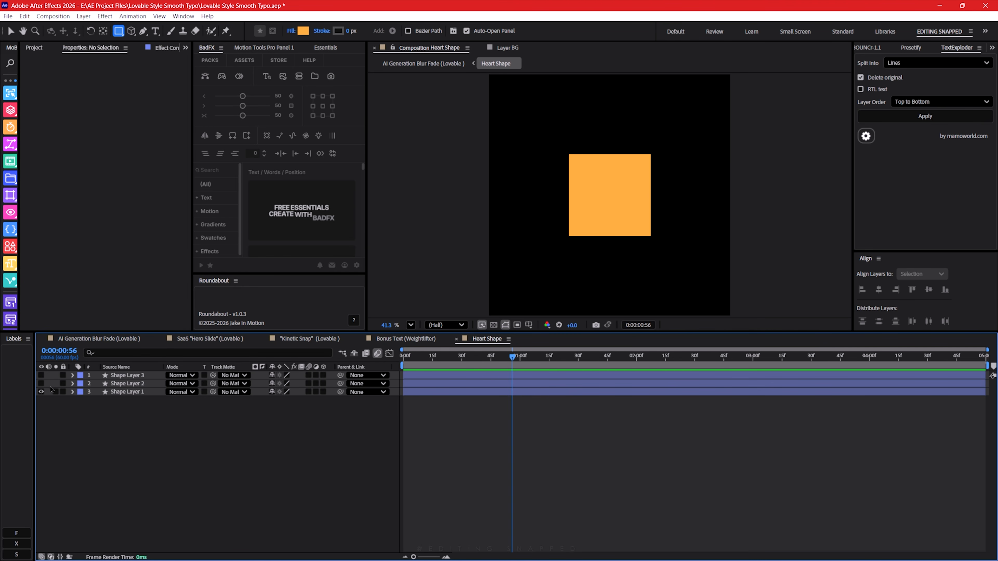
Show Shape Layer 2's circle over the square's upper edge and activate the Ellipse tool.
{"action": "left_click", "coordinate": [41, 384]}
{"action": "left_click", "coordinate": [127, 384]}
{"action": "left_click", "coordinate": [177, 423]}
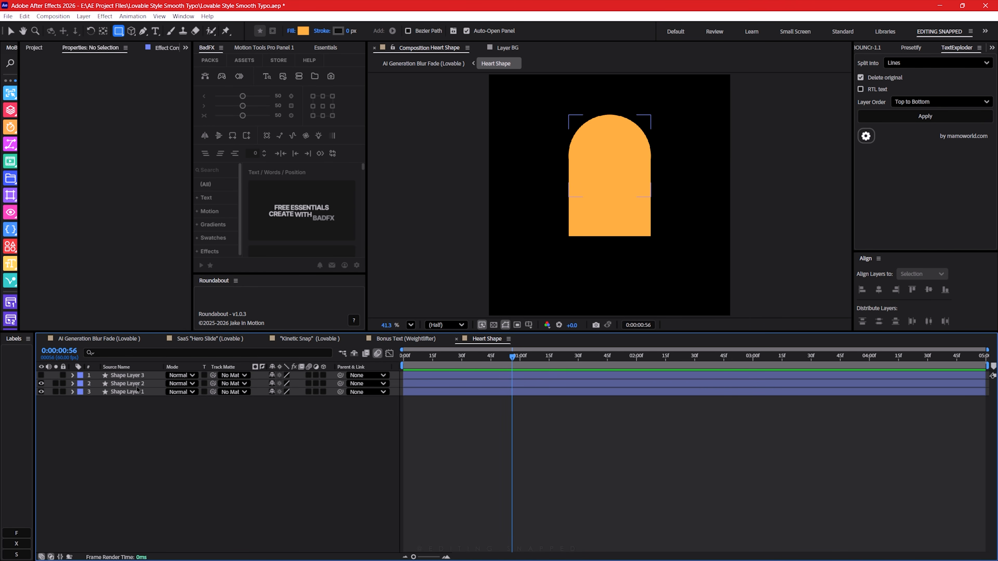
{"action": "left_click", "coordinate": [127, 383]}
{"action": "left_click", "coordinate": [118, 31]}
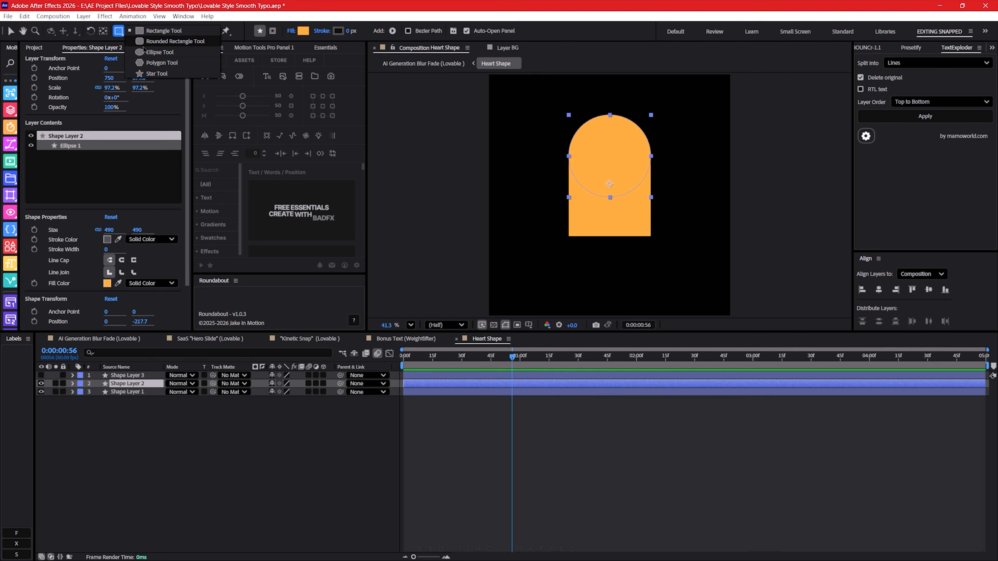
{"action": "left_click", "coordinate": [152, 53]}
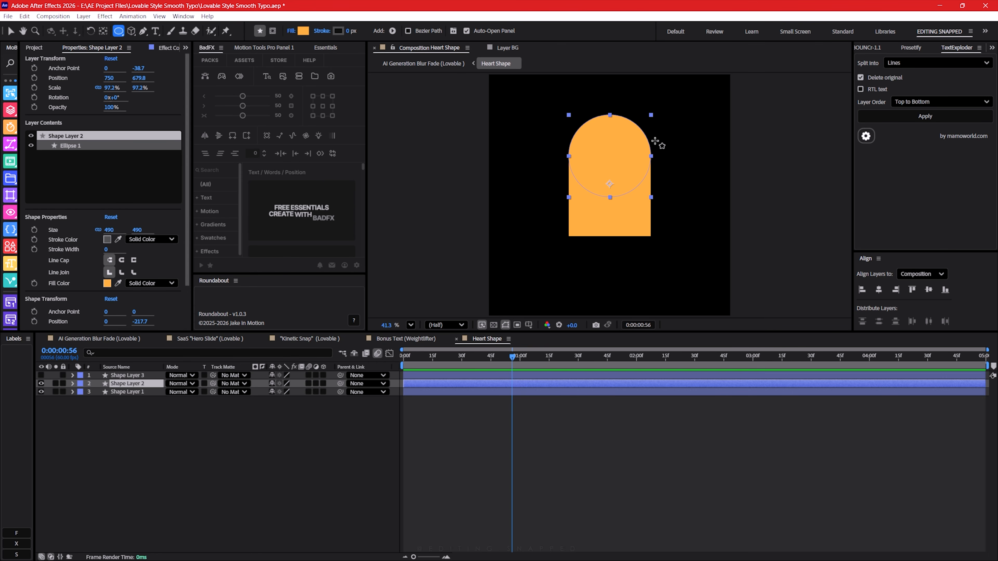
{"action": "left_click", "coordinate": [572, 226]}
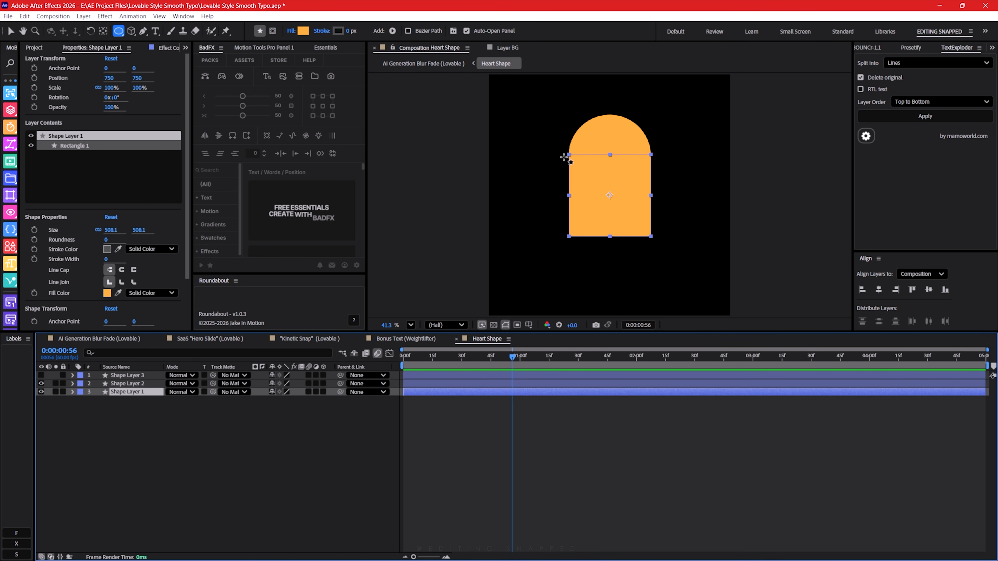
{"action": "left_click", "coordinate": [342, 419]}
{"action": "scroll", "coordinate": [580, 161], "scroll_direction": "up", "scroll_amount": 2}
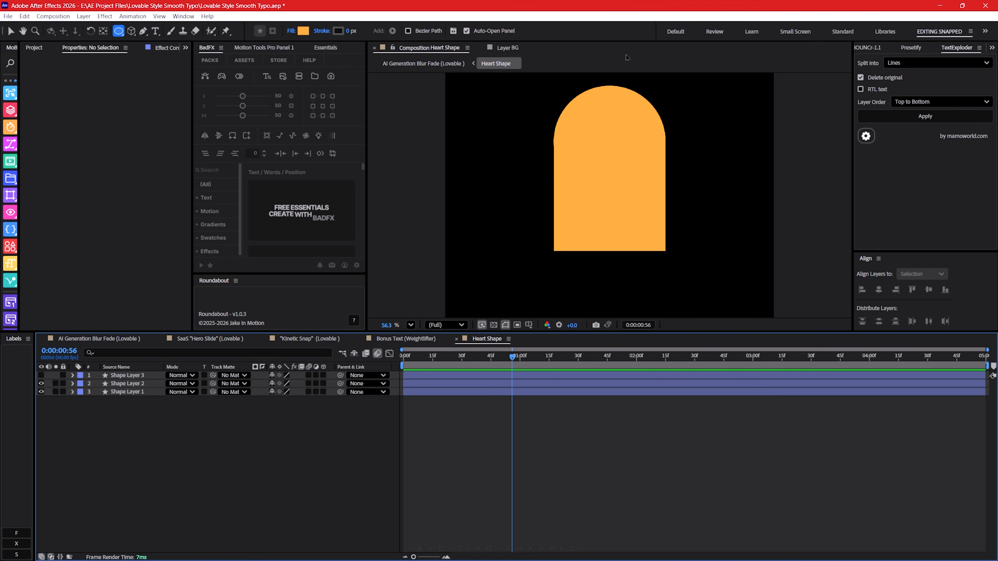
{"action": "scroll", "coordinate": [527, 217], "scroll_direction": "down", "scroll_amount": 3}
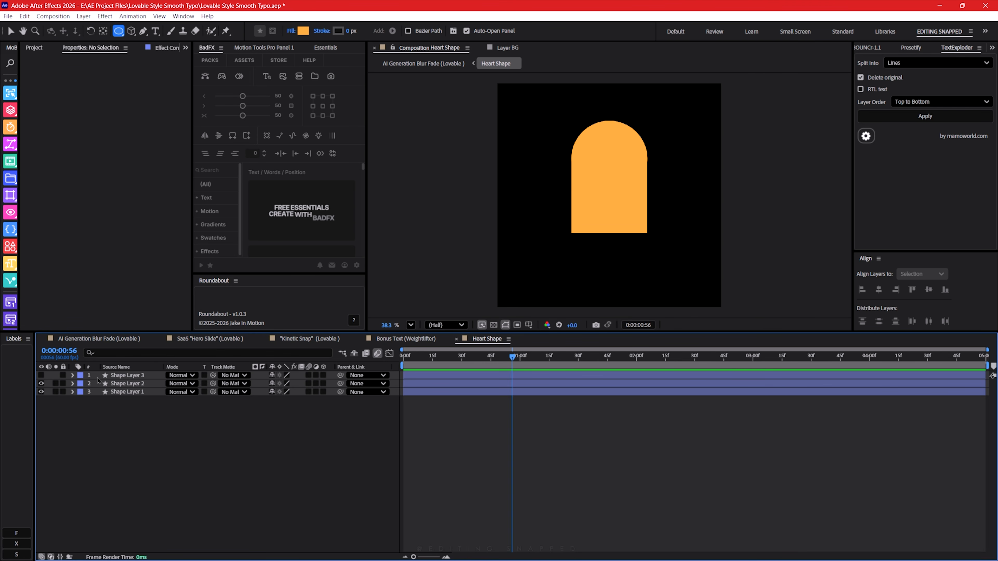
Show Shape Layer 3, the second circle over the square's right edge, to complete the heart.
{"action": "left_click", "coordinate": [118, 376]}
{"action": "left_click", "coordinate": [122, 385]}
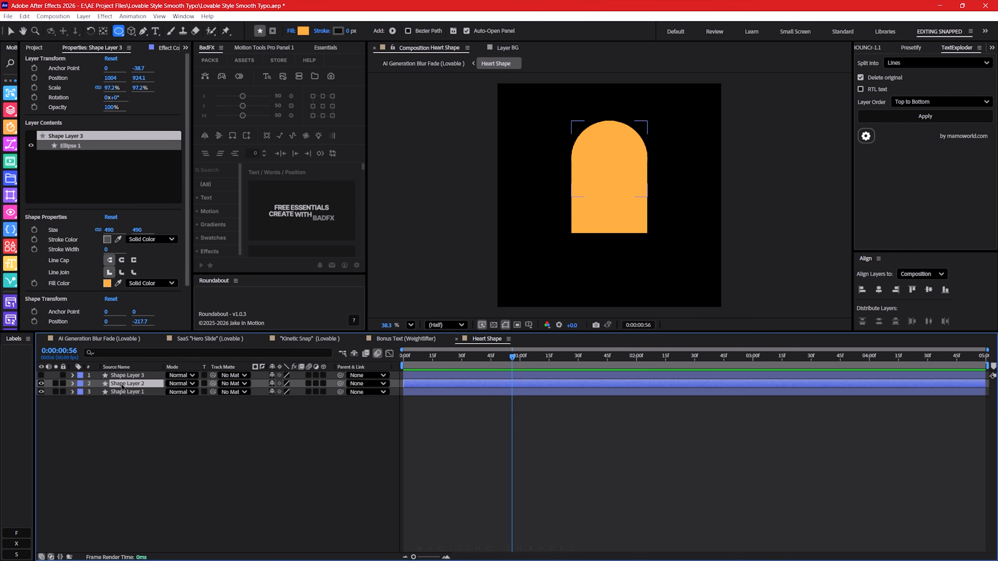
{"action": "left_click", "coordinate": [41, 376]}
{"action": "left_click", "coordinate": [116, 436]}
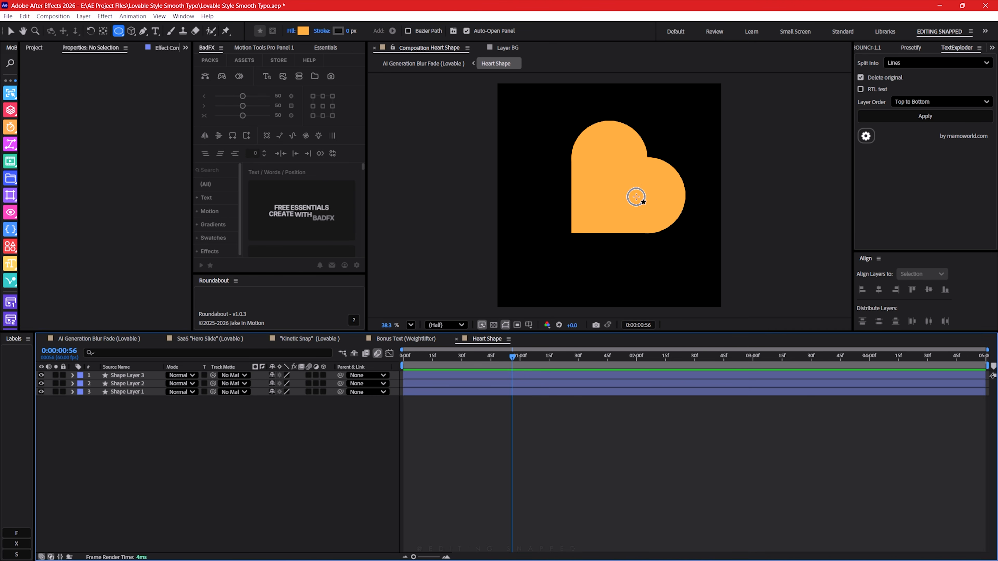
Try to reposition Shape Layer 3's circle slightly over the square's right edge with the Selection tool.
{"action": "key", "text": "v"}
{"action": "left_click", "coordinate": [641, 207]}
{"action": "left_click_drag", "start_coordinate": [644, 211], "coordinate": [643, 205]}
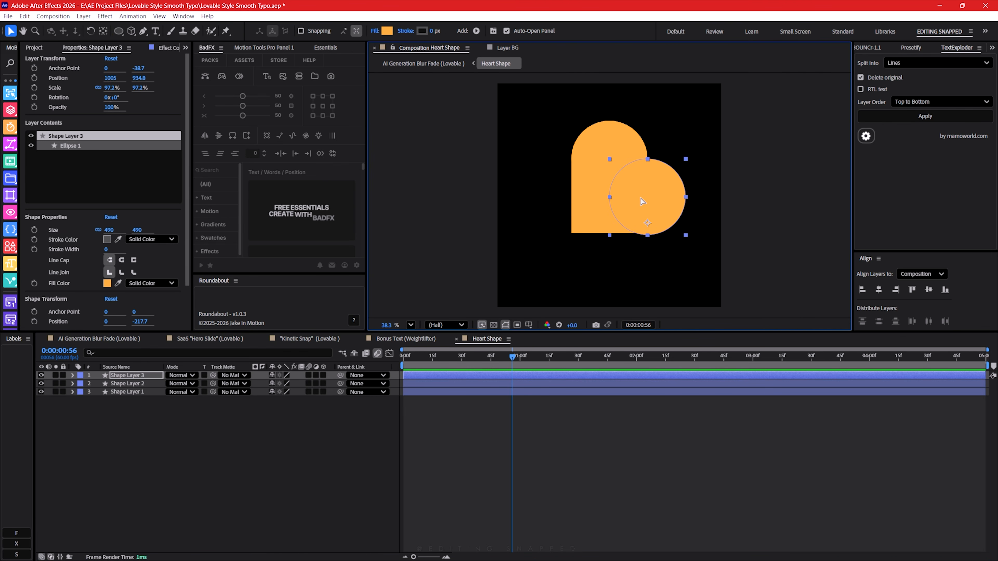
{"action": "left_click", "coordinate": [305, 421]}
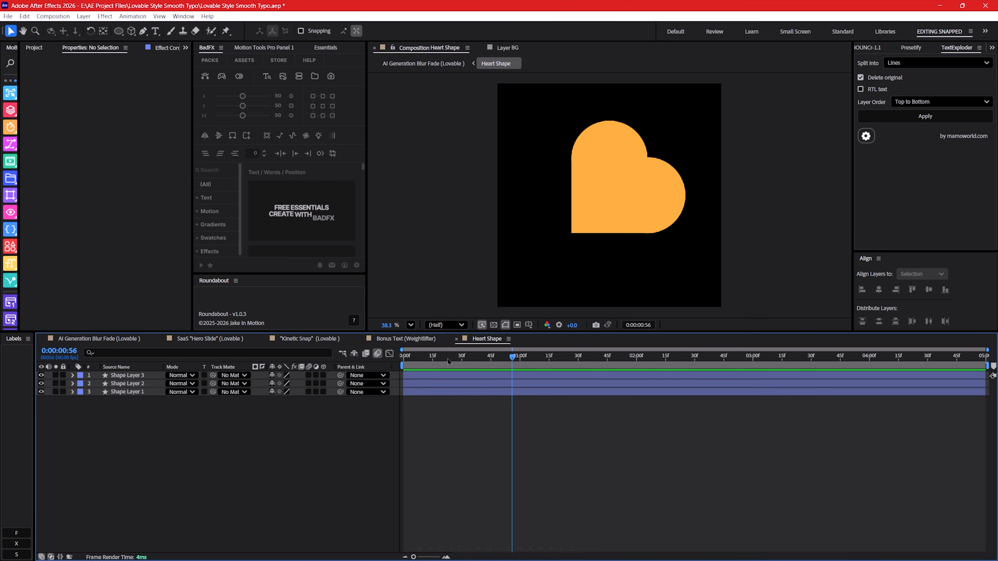
Return to the AI Generation Blur Fade composition at time 0:00:00:00 and review its composition settings.
{"action": "left_click_drag", "start_coordinate": [448, 362], "coordinate": [404, 359]}
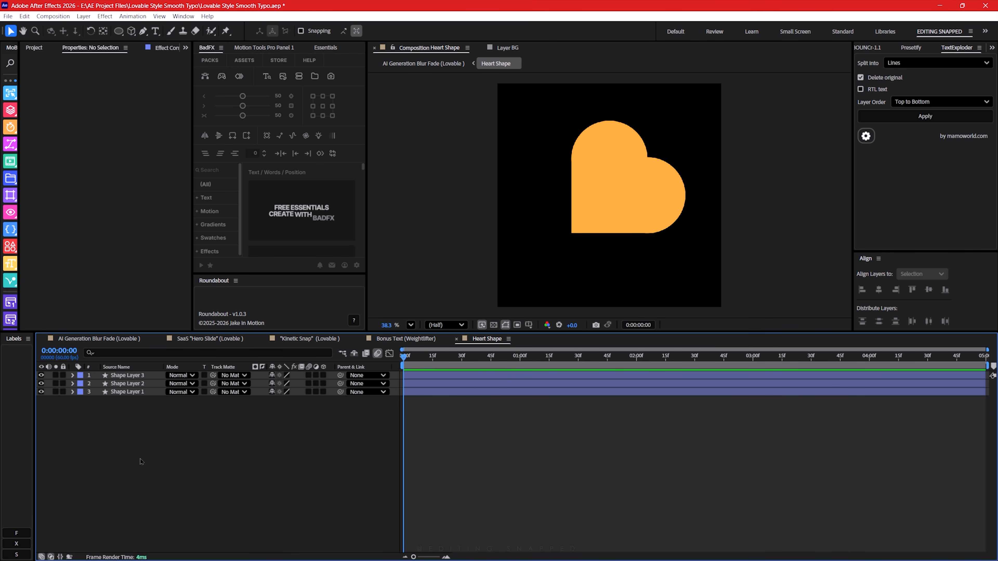
{"action": "left_click", "coordinate": [99, 338]}
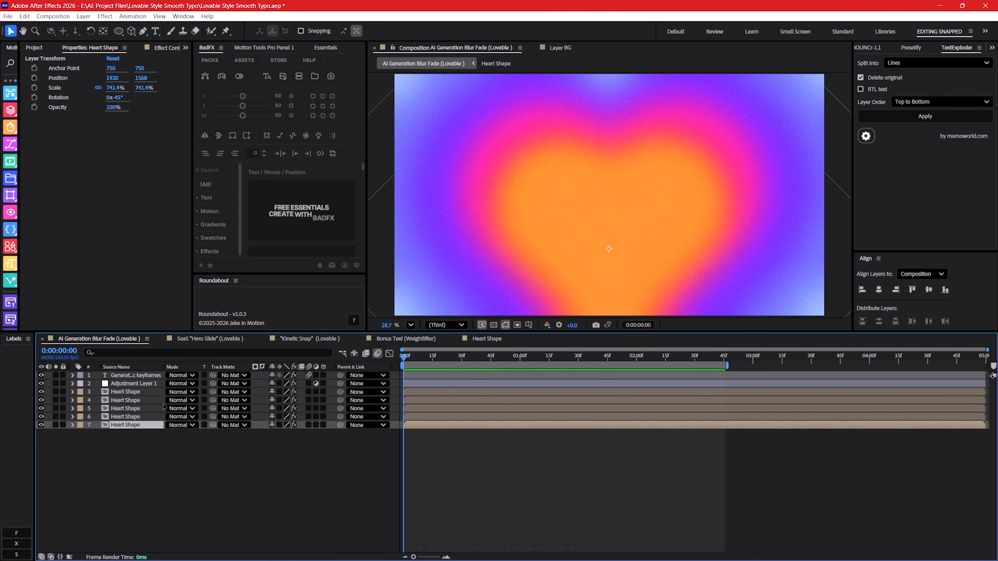
{"action": "left_click", "coordinate": [178, 453]}
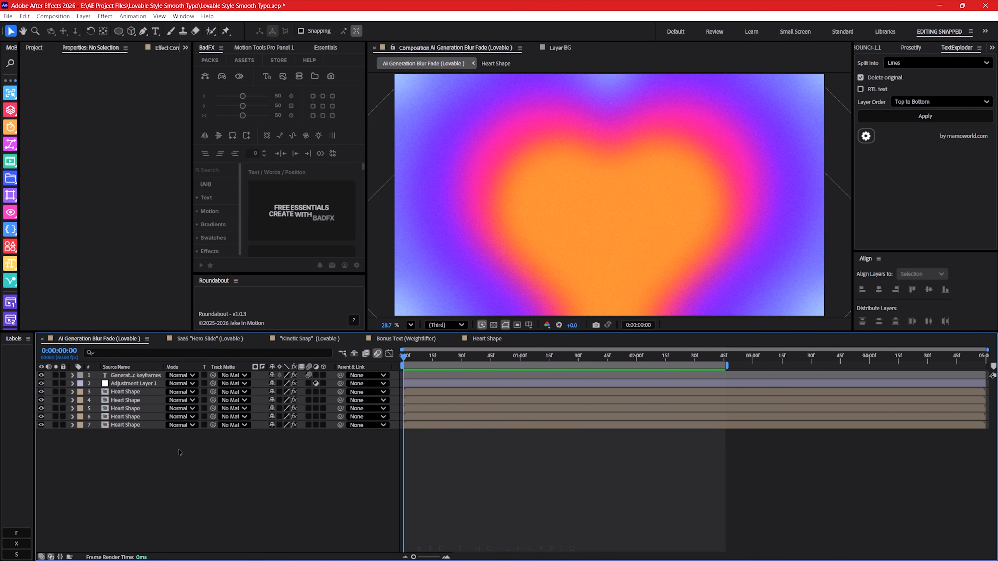
{"action": "key", "text": "ctrl+k"}
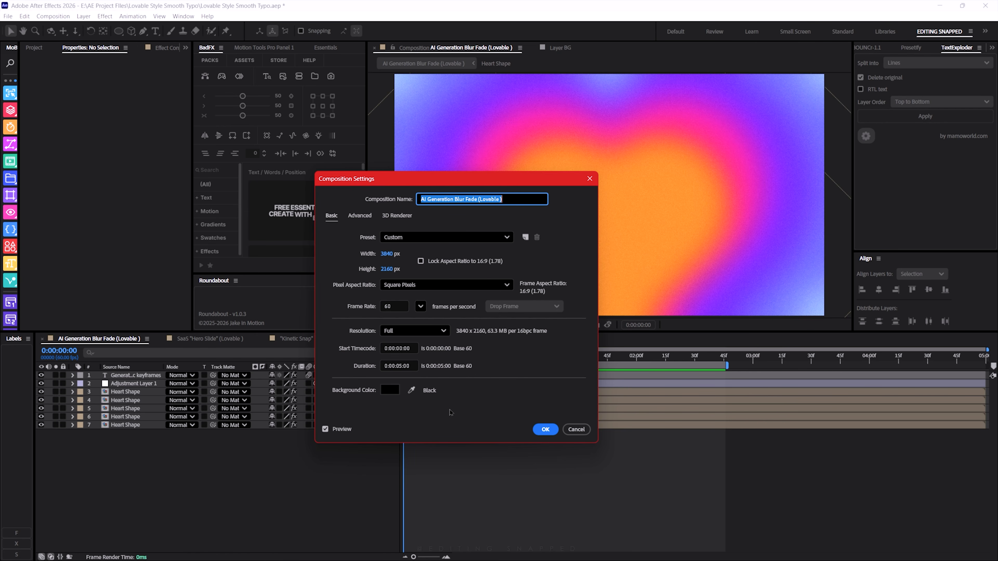
{"action": "left_click", "coordinate": [432, 332]}
{"action": "left_click", "coordinate": [433, 334]}
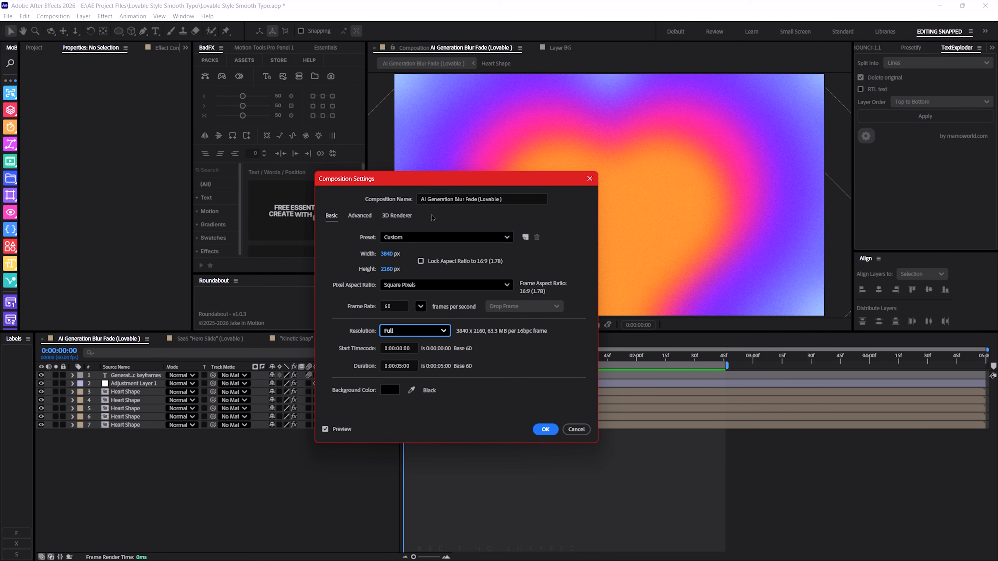
{"action": "left_click", "coordinate": [545, 429]}
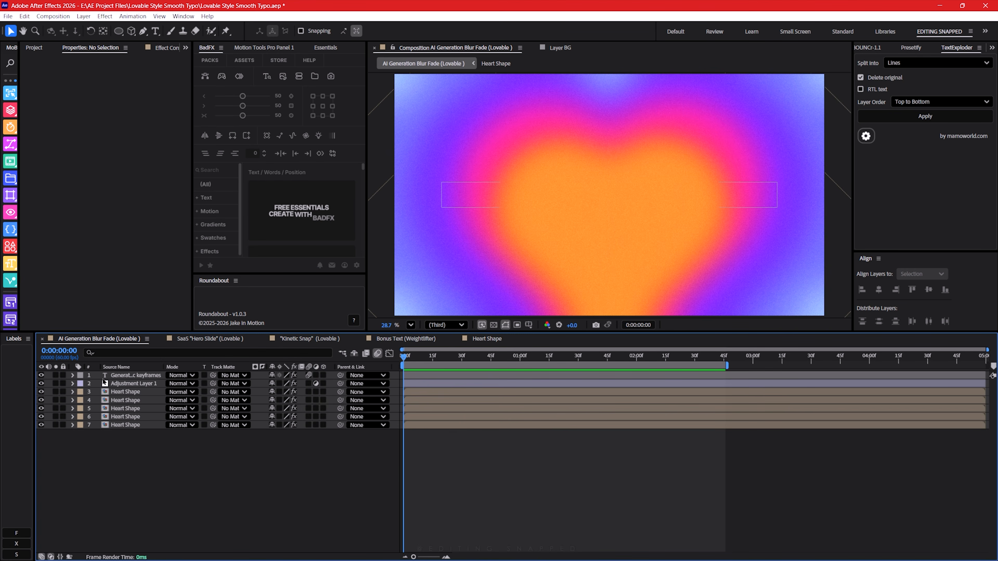
Show the project's item list and examine the two lowest Heart Shape layers in the composition.
{"action": "left_click", "coordinate": [34, 48]}
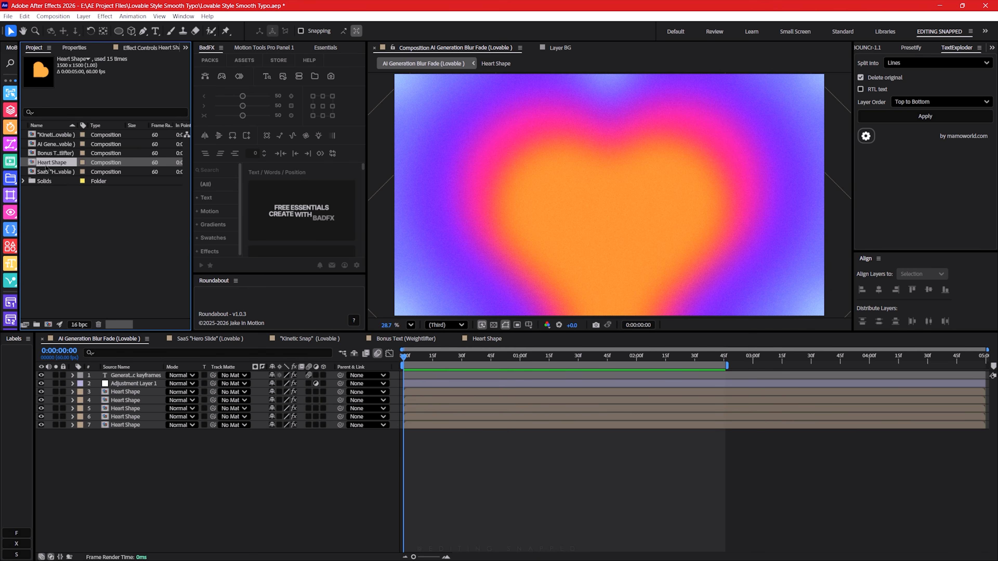
{"action": "left_click", "coordinate": [133, 428]}
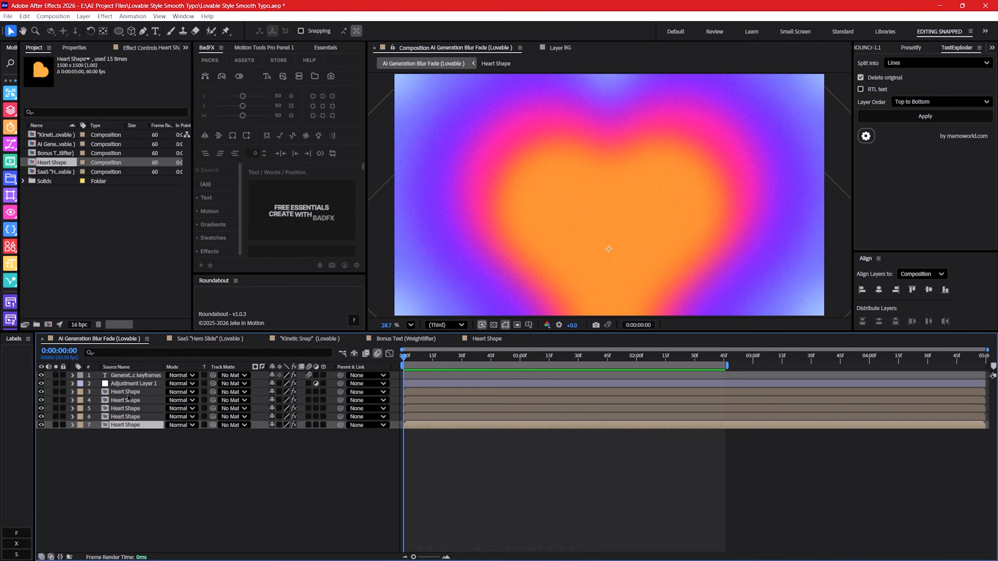
{"action": "left_click", "coordinate": [130, 417]}
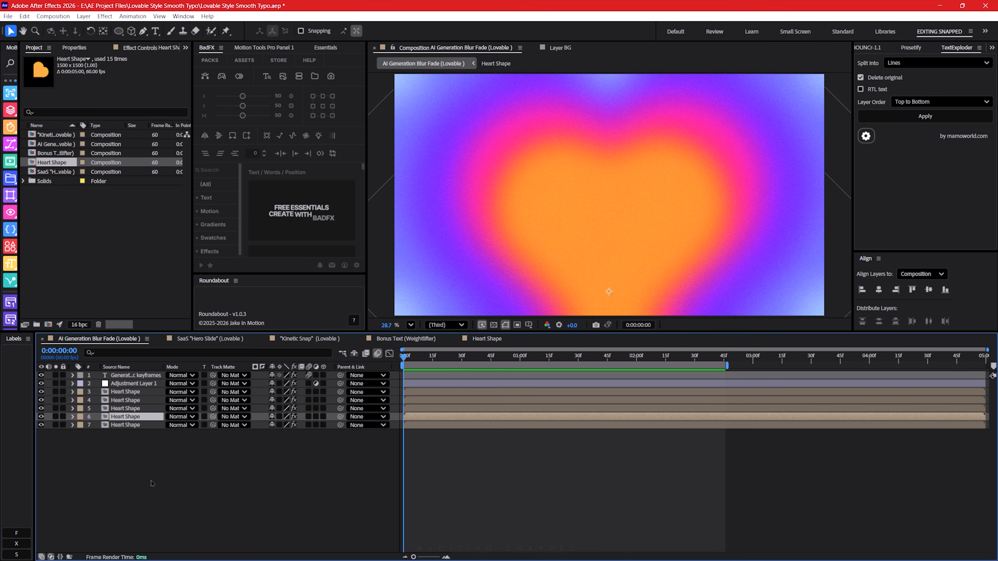
{"action": "left_click", "coordinate": [153, 484]}
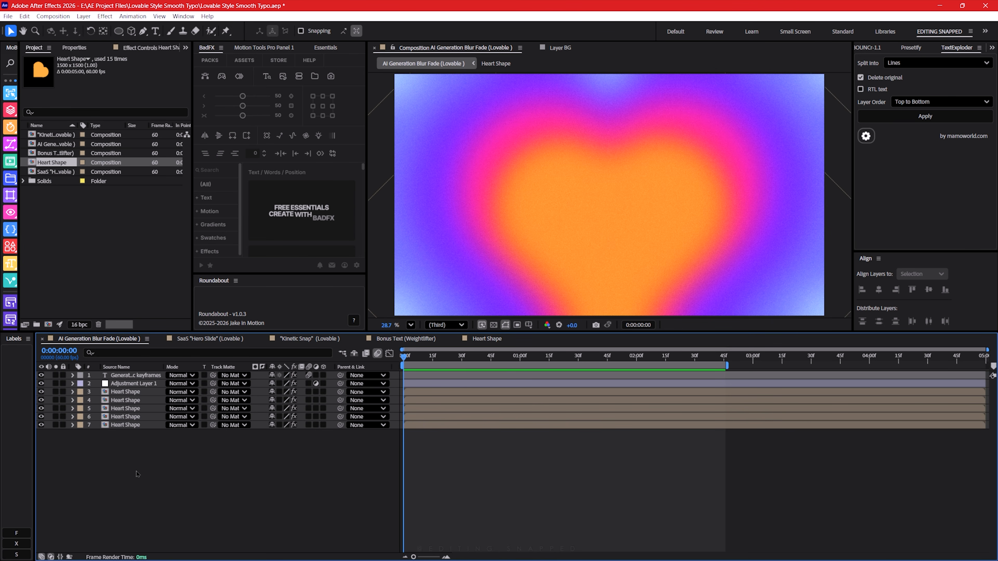
Examine the Tint effect on Heart Shape layer 6.
{"action": "left_click", "coordinate": [131, 417]}
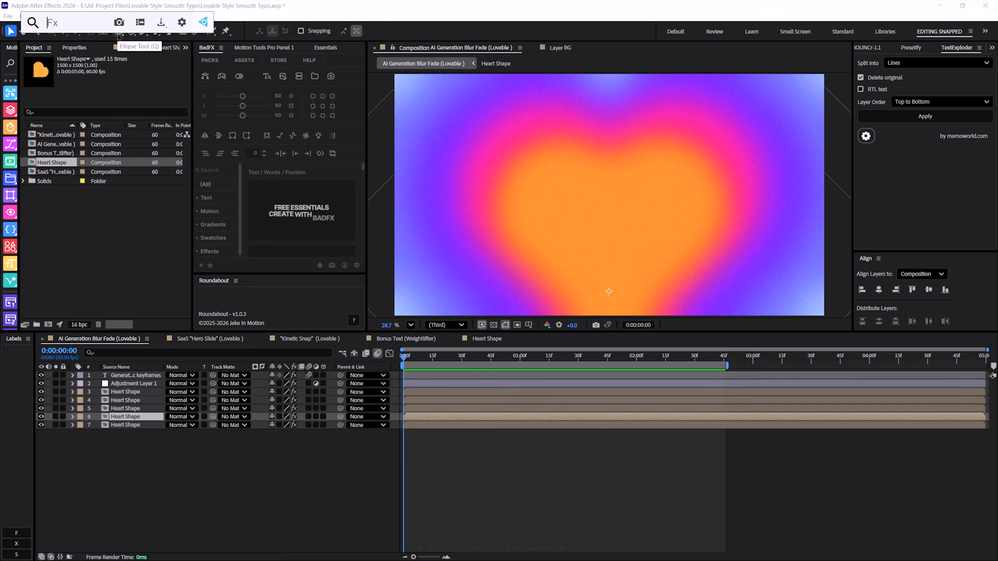
{"action": "left_click", "coordinate": [142, 47]}
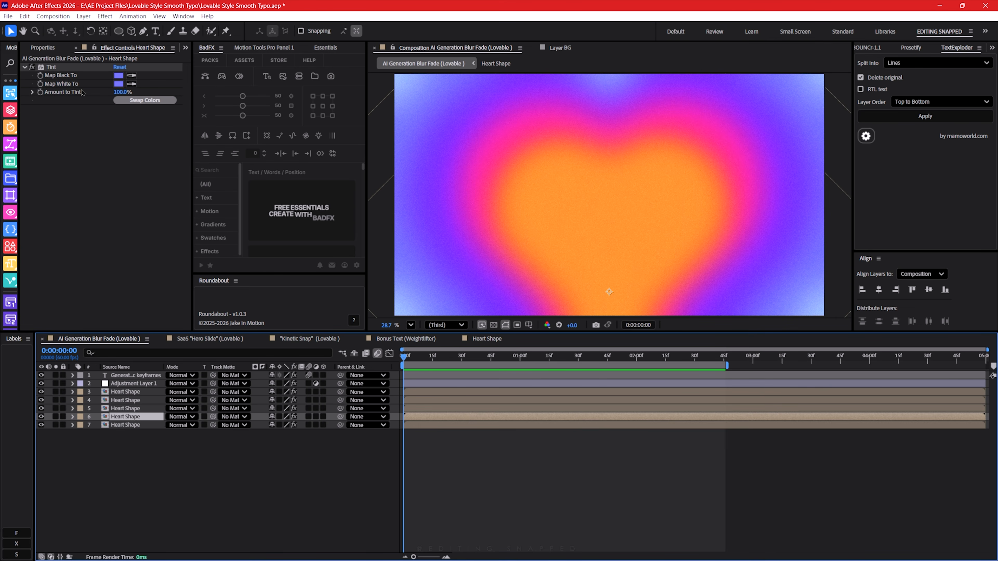
{"action": "left_click", "coordinate": [131, 467]}
Hide every layer in the composition except the bottom Heart Shape layer.
{"action": "left_click", "coordinate": [128, 426]}
{"action": "left_click_drag", "start_coordinate": [41, 376], "coordinate": [43, 426]}
{"action": "left_click", "coordinate": [42, 425]}
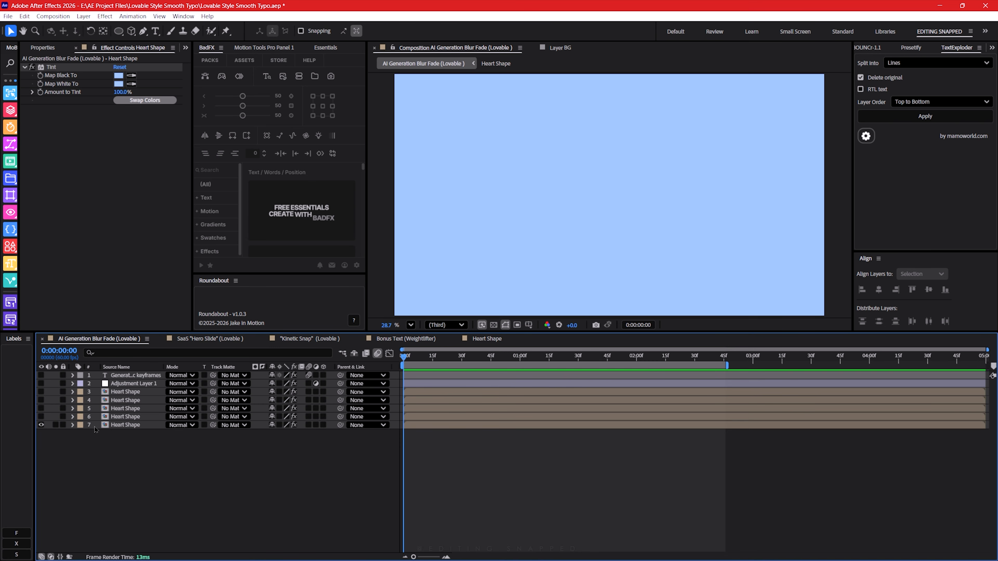
{"action": "left_click", "coordinate": [450, 213]}
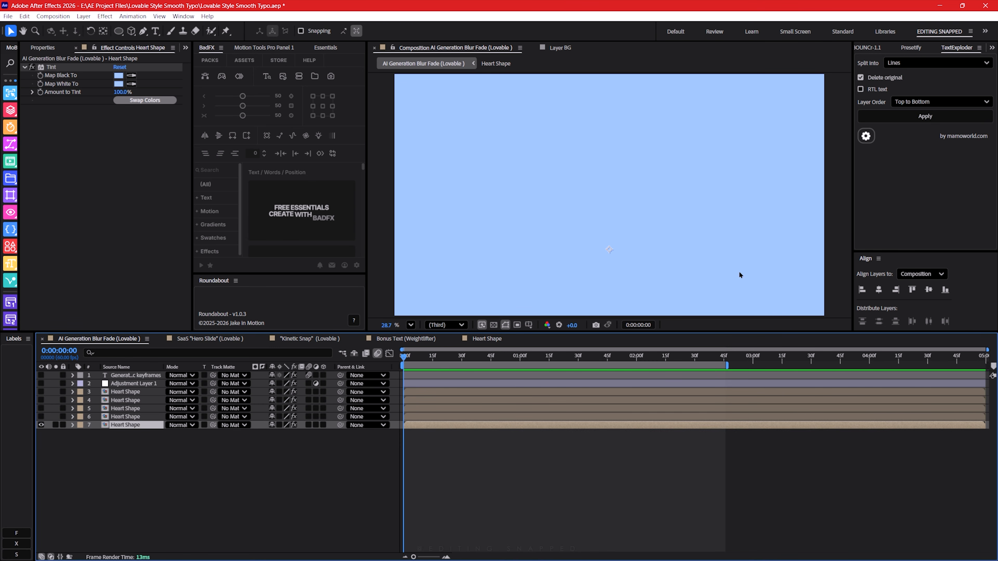
Check the Tint color of the bottom Heart Shape layer, and show Heart Shape layer 6 above it.
{"action": "left_click", "coordinate": [122, 83]}
{"action": "left_click", "coordinate": [377, 231]}
{"action": "left_click", "coordinate": [40, 418]}
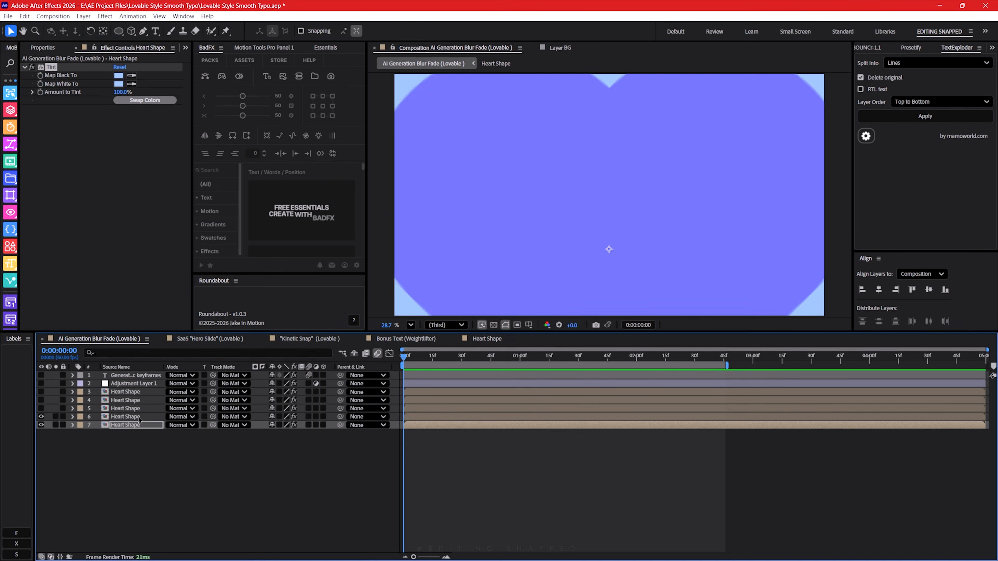
Try scaling the bottom Heart Shape layer up to 760.4%, and undo the scale change.
{"action": "left_click", "coordinate": [564, 301]}
{"action": "key", "text": "ctrl+Down"}
{"action": "key", "text": "s"}
{"action": "left_click_drag", "start_coordinate": [283, 433], "coordinate": [292, 439]}
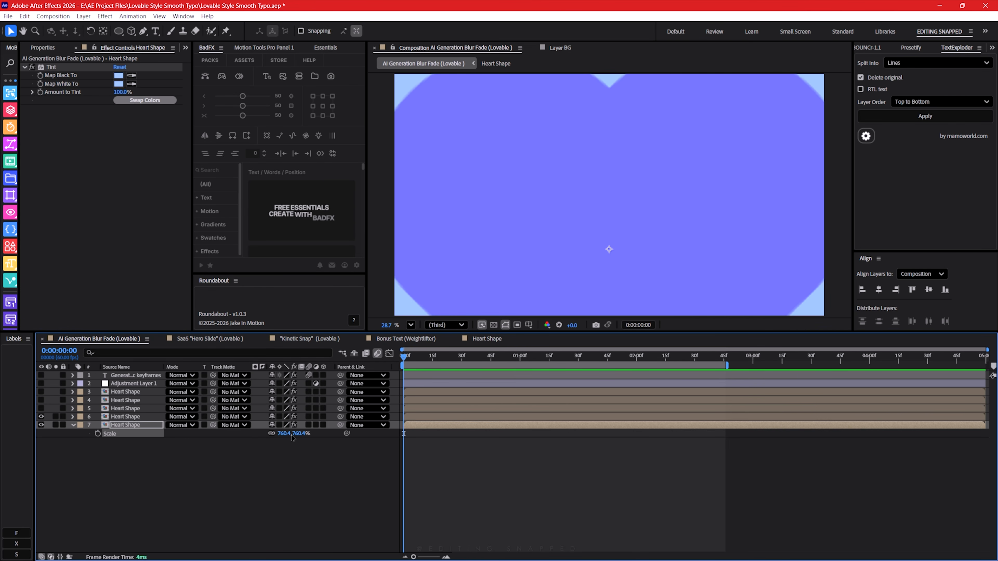
{"action": "key", "text": "ctrl+z"}
Examine the Map Black To color in Heart Shape layer 6's Tint effect without changing it.
{"action": "left_click", "coordinate": [134, 416]}
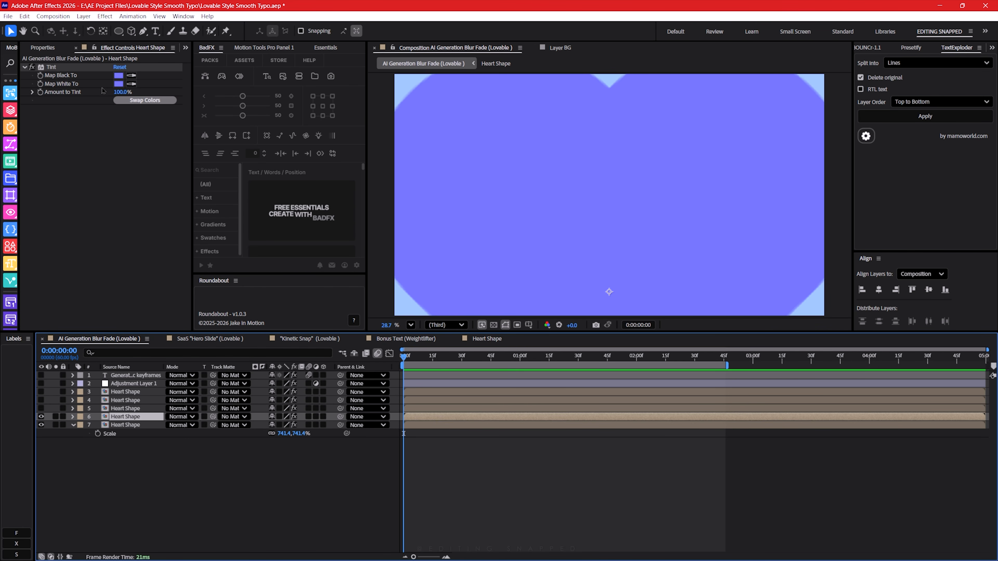
{"action": "left_click", "coordinate": [119, 76]}
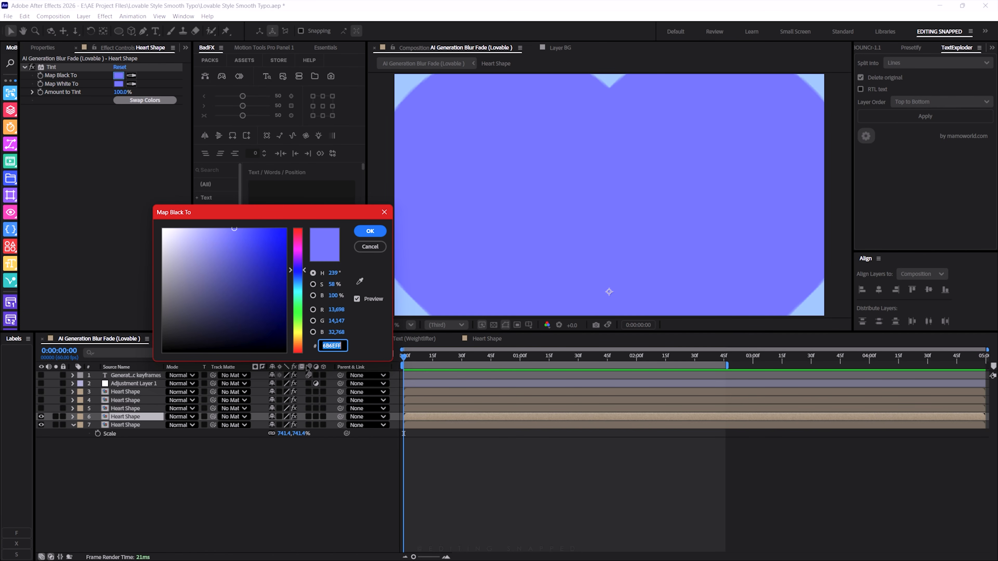
{"action": "left_click", "coordinate": [370, 243]}
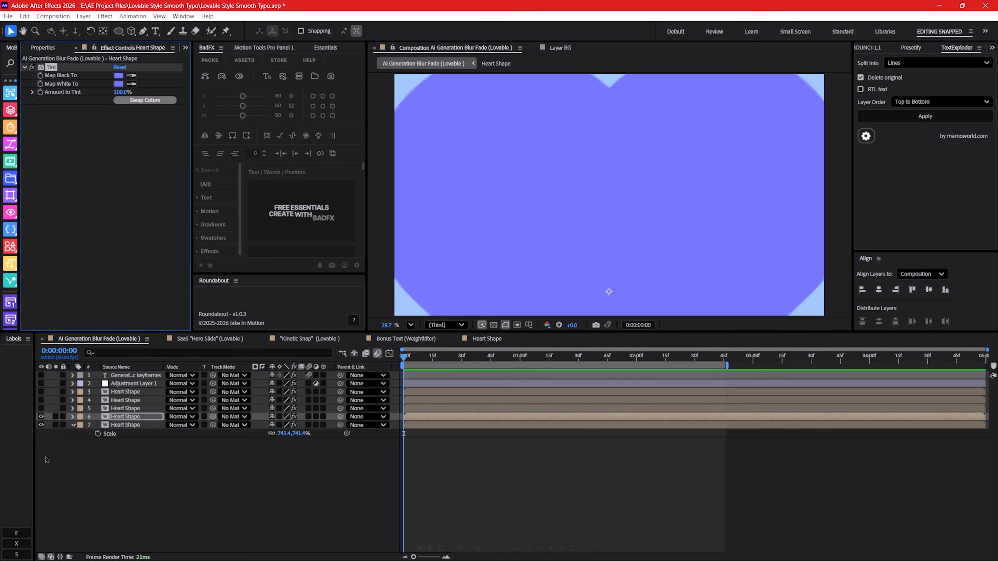
Show the purple Heart Shape layer 5 and check its Tint effect's Map Black To color.
{"action": "left_click", "coordinate": [42, 409]}
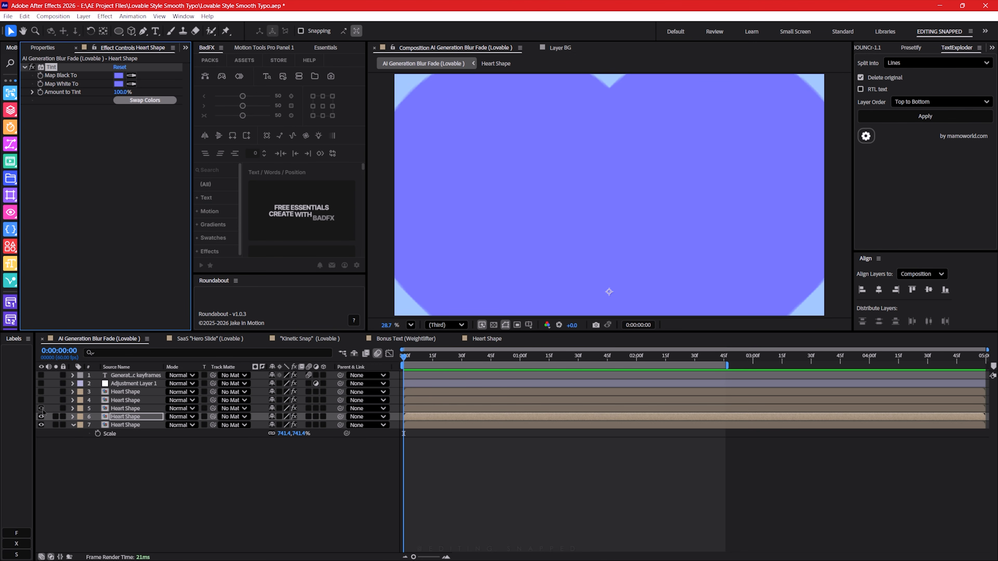
{"action": "left_click", "coordinate": [119, 411]}
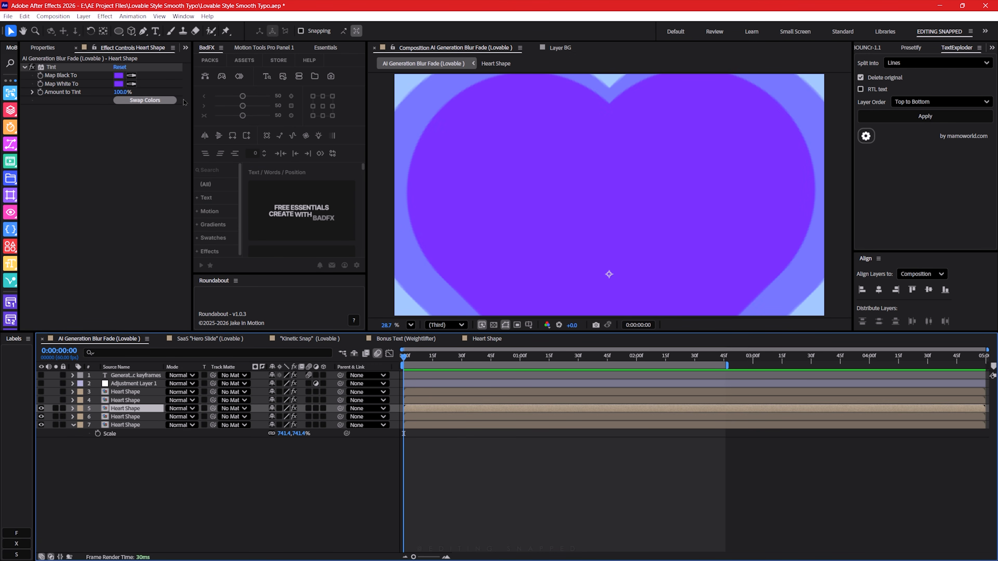
{"action": "left_click", "coordinate": [51, 66]}
{"action": "left_click", "coordinate": [118, 75]}
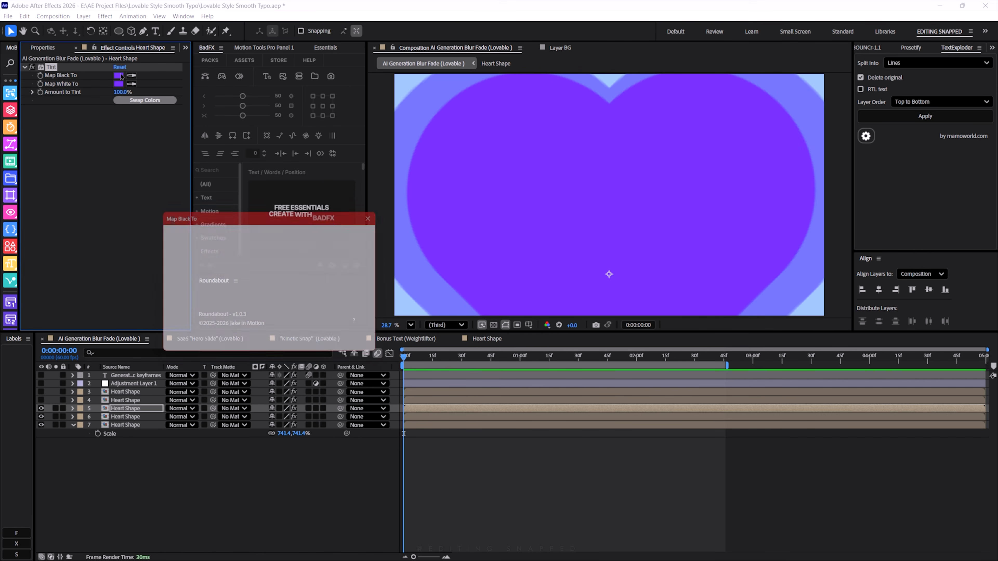
{"action": "key", "text": "Escape"}
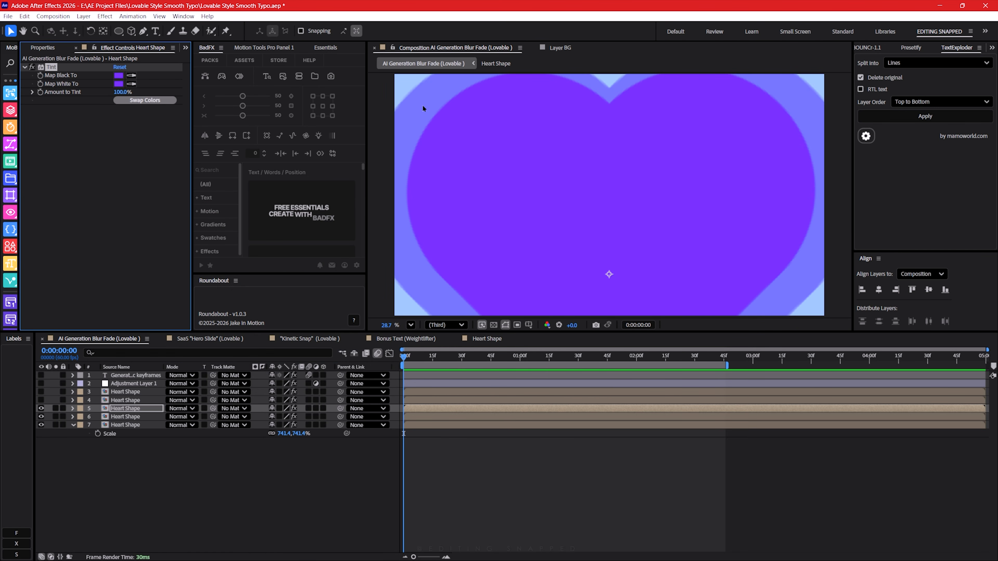
Show the pink Heart Shape layer 4 and check its Tint effect's Map Black To color.
{"action": "left_click", "coordinate": [40, 400]}
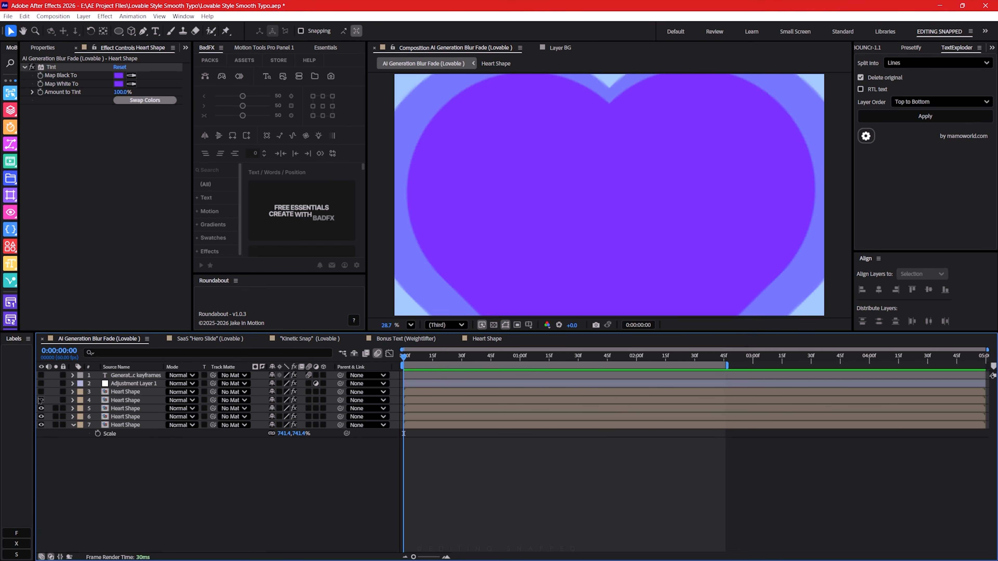
{"action": "left_click", "coordinate": [126, 401]}
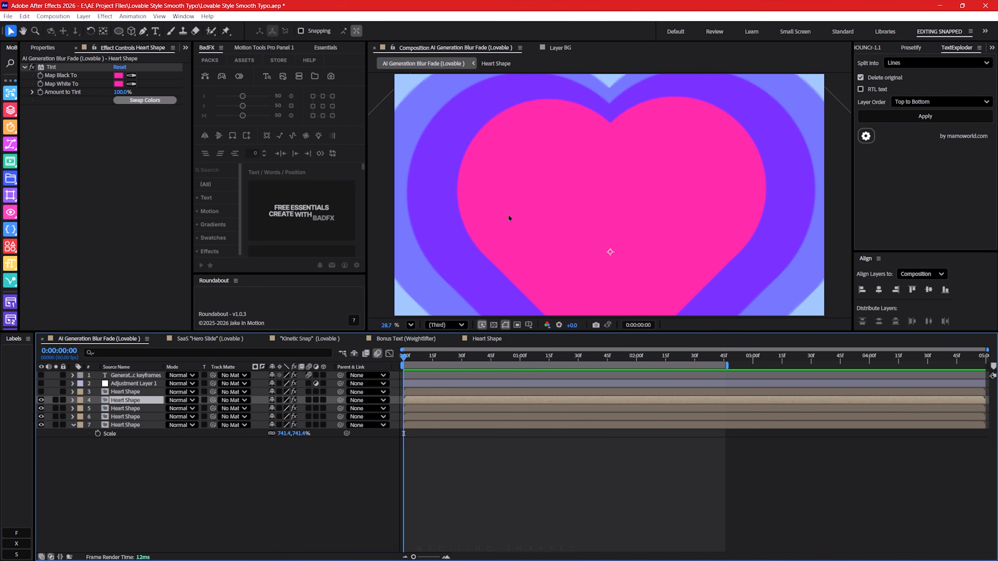
{"action": "left_click", "coordinate": [118, 75]}
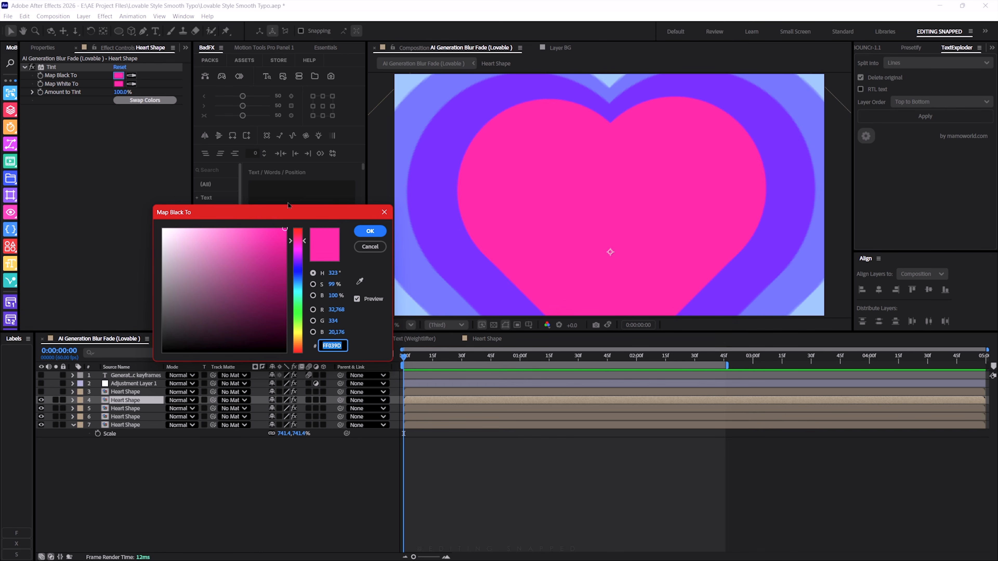
{"action": "left_click", "coordinate": [370, 231]}
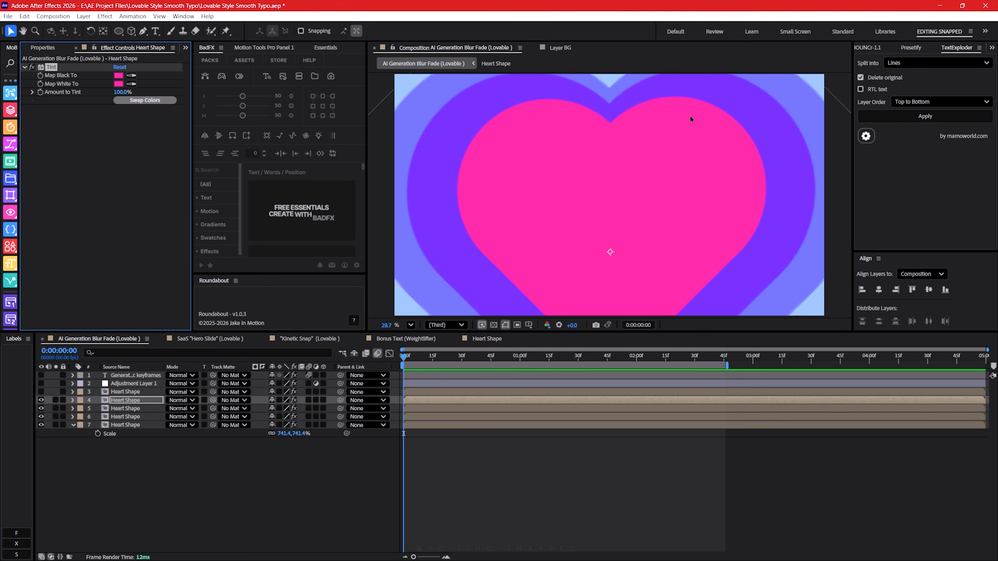
Show the orange Heart Shape layer 3, and collapse the bottom Heart Shape layer's Scale property.
{"action": "left_click", "coordinate": [41, 391]}
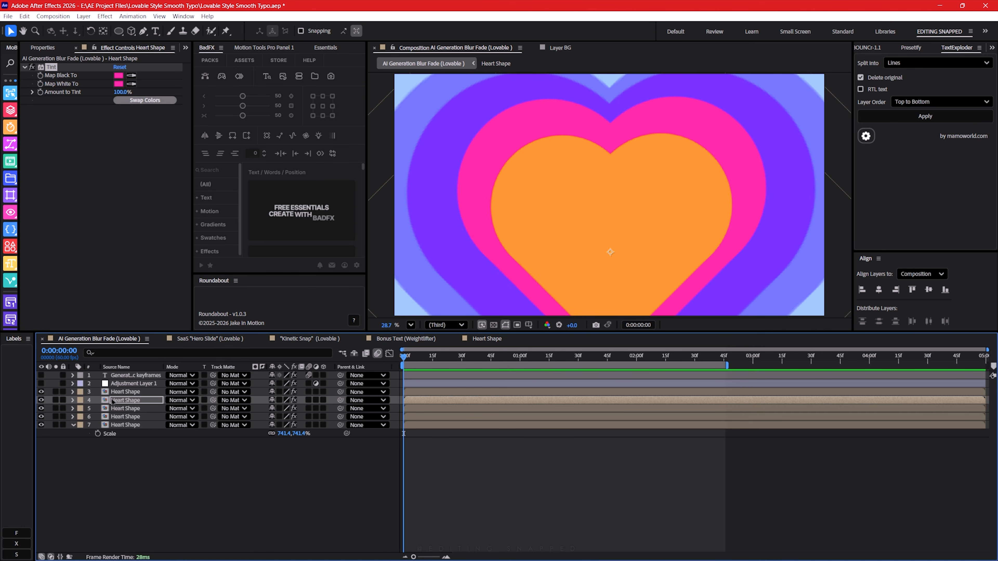
{"action": "left_click", "coordinate": [126, 394]}
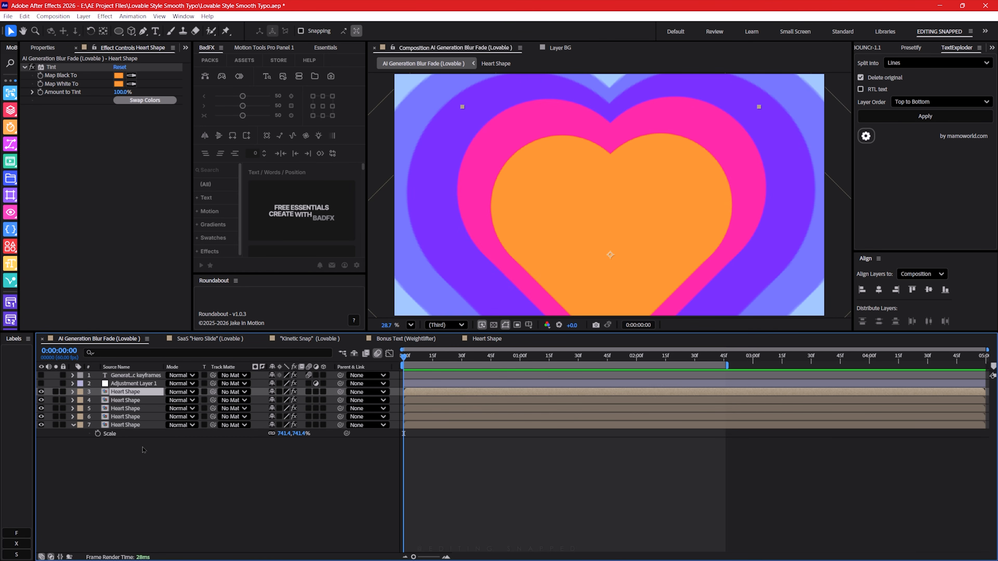
{"action": "left_click", "coordinate": [124, 426]}
{"action": "key", "text": "s"}
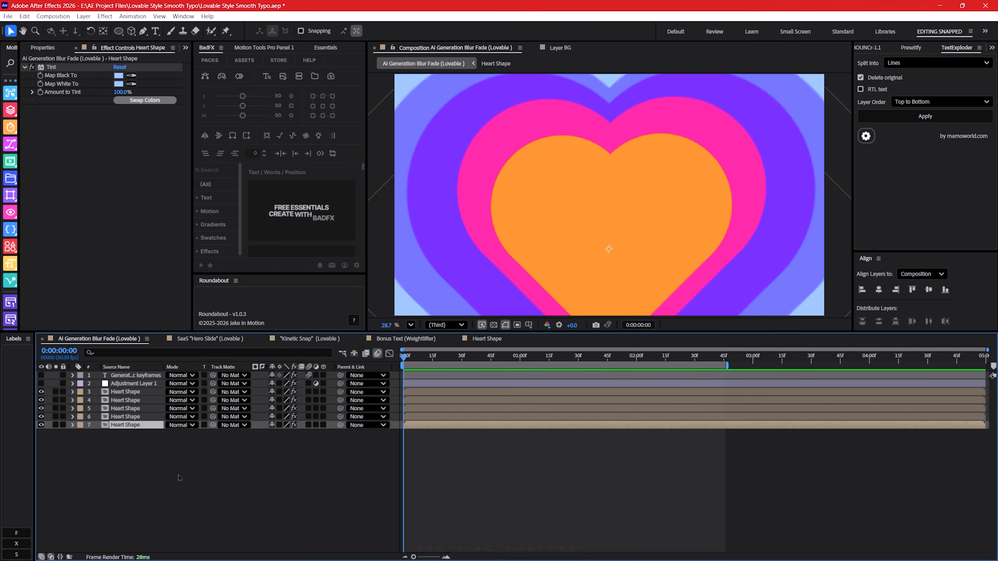
{"action": "left_click", "coordinate": [174, 471]}
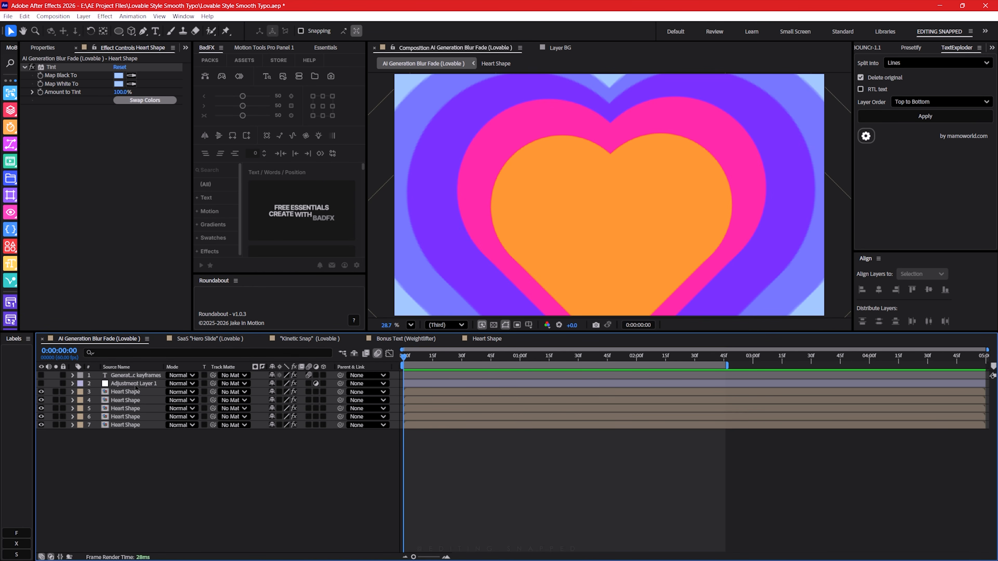
Show Adjustment Layer 1 to blur the stacked hearts into a gradient.
{"action": "left_click", "coordinate": [134, 384]}
{"action": "left_click", "coordinate": [41, 383]}
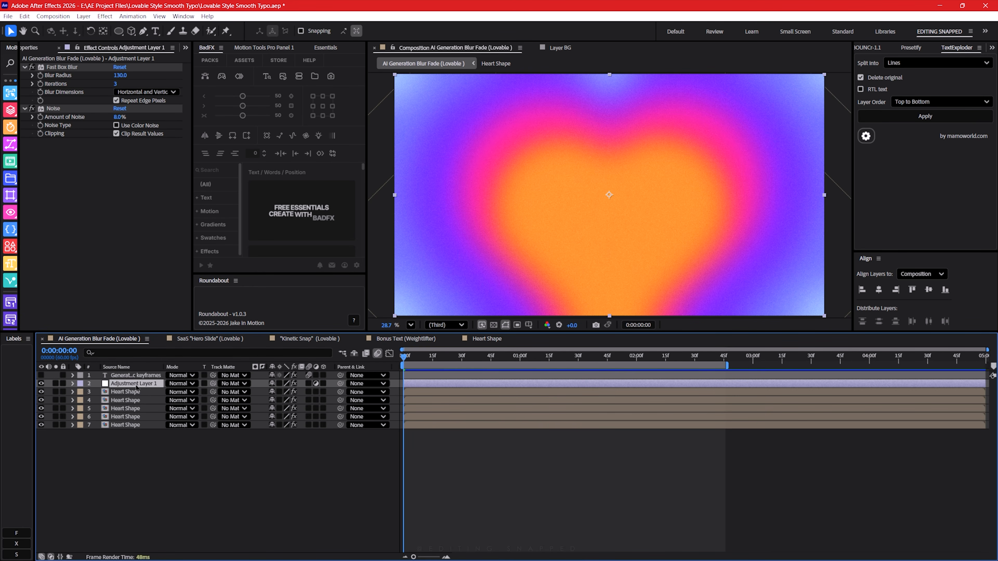
{"action": "left_click", "coordinate": [101, 488]}
{"action": "left_click", "coordinate": [83, 16]}
{"action": "mouse_move", "coordinate": [97, 27]}
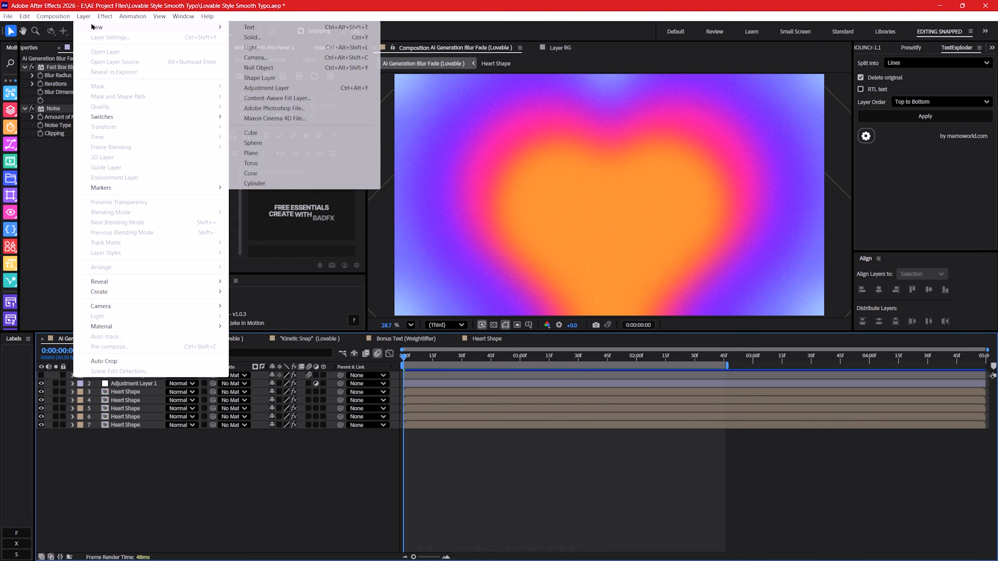
{"action": "left_click", "coordinate": [248, 461]}
Examine the Fast Box Blur and Noise settings on Adjustment Layer 1.
{"action": "left_click", "coordinate": [123, 385]}
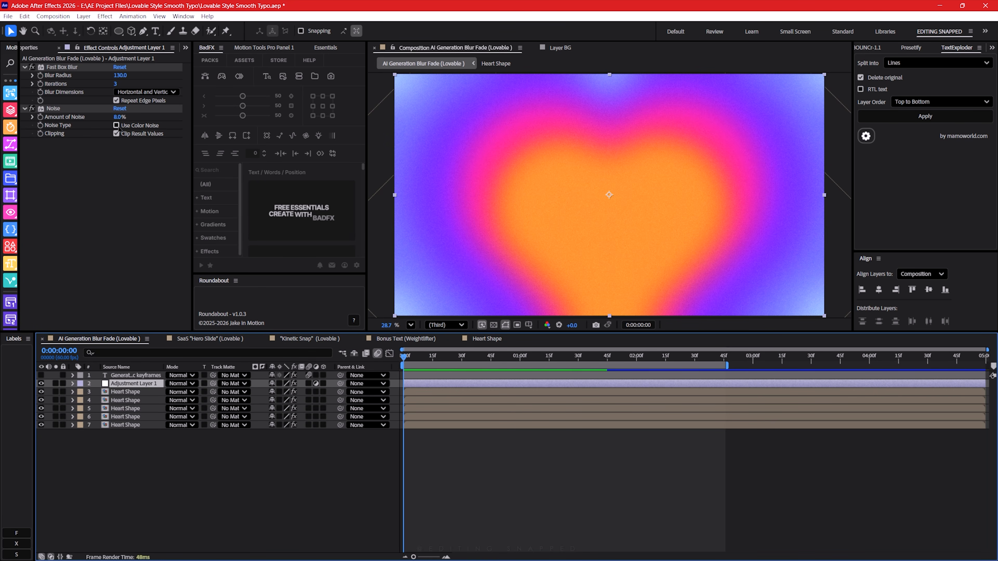
{"action": "left_click", "coordinate": [125, 468]}
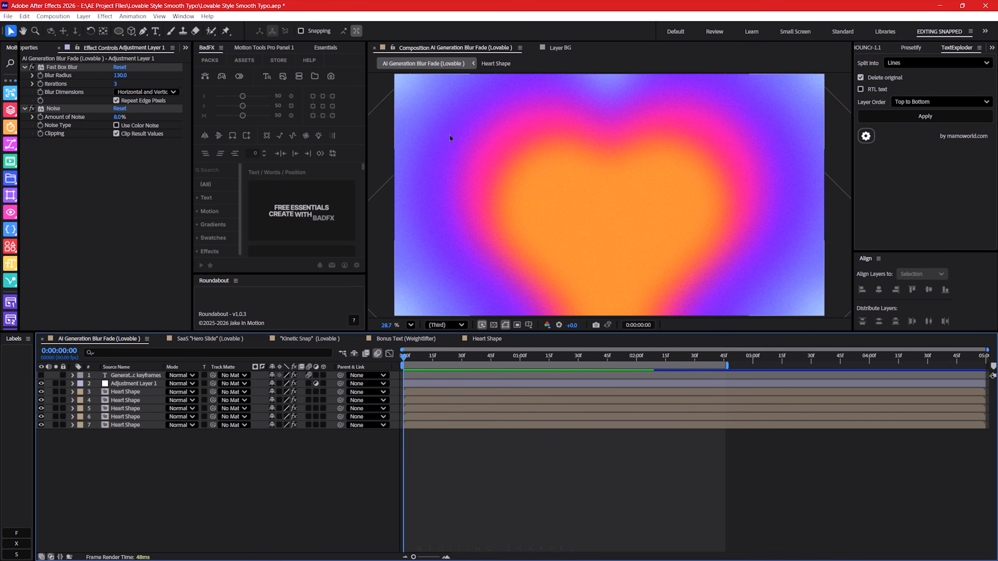
Show the Generating cinematic keyframes text layer and expand its Text properties.
{"action": "left_click", "coordinate": [41, 375]}
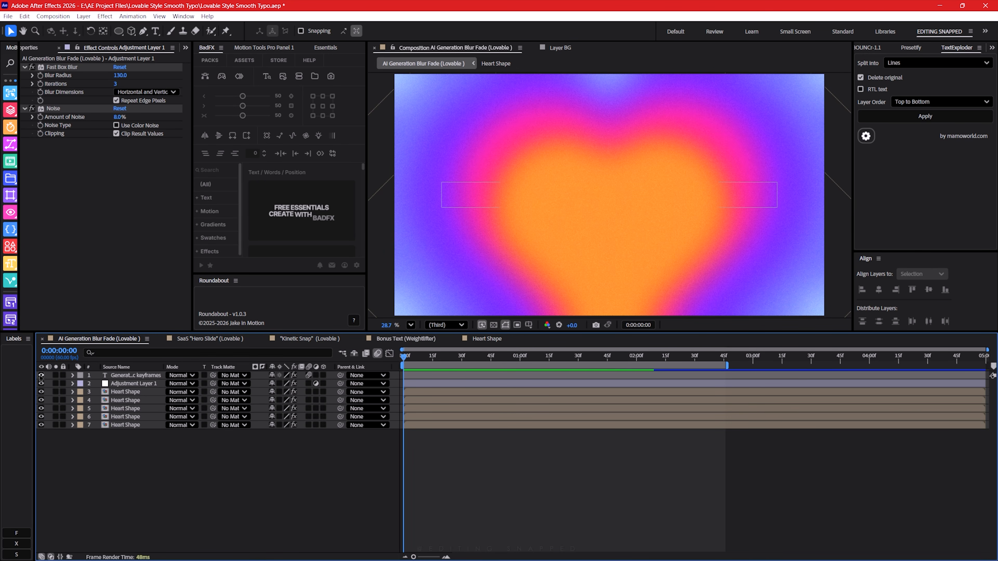
{"action": "left_click", "coordinate": [123, 376]}
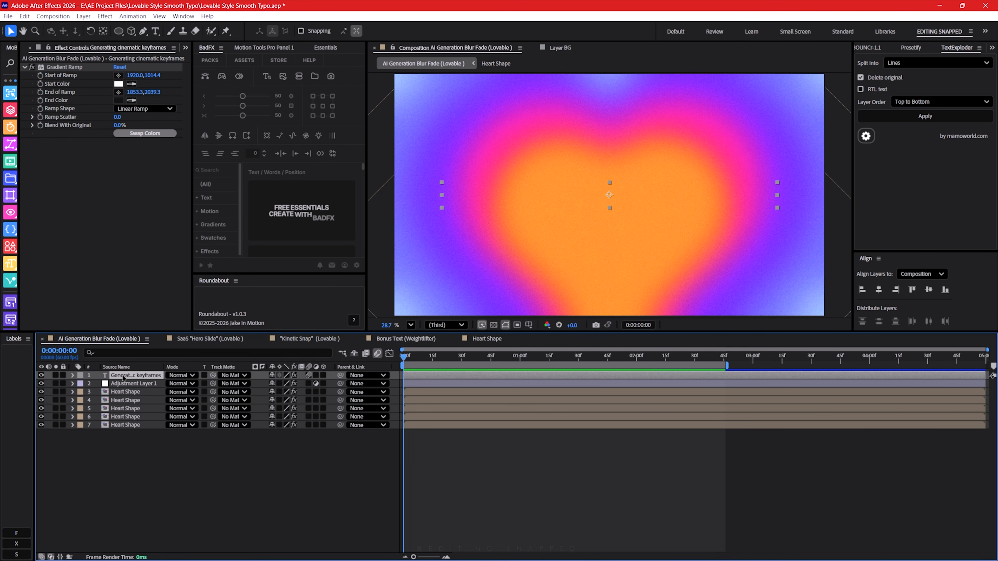
{"action": "left_click", "coordinate": [73, 376]}
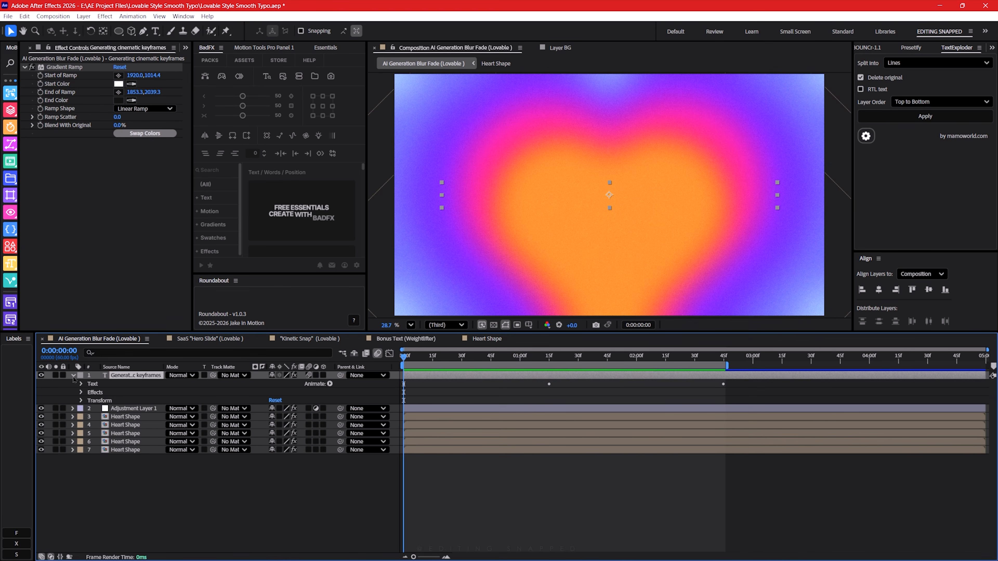
{"action": "left_click", "coordinate": [81, 385]}
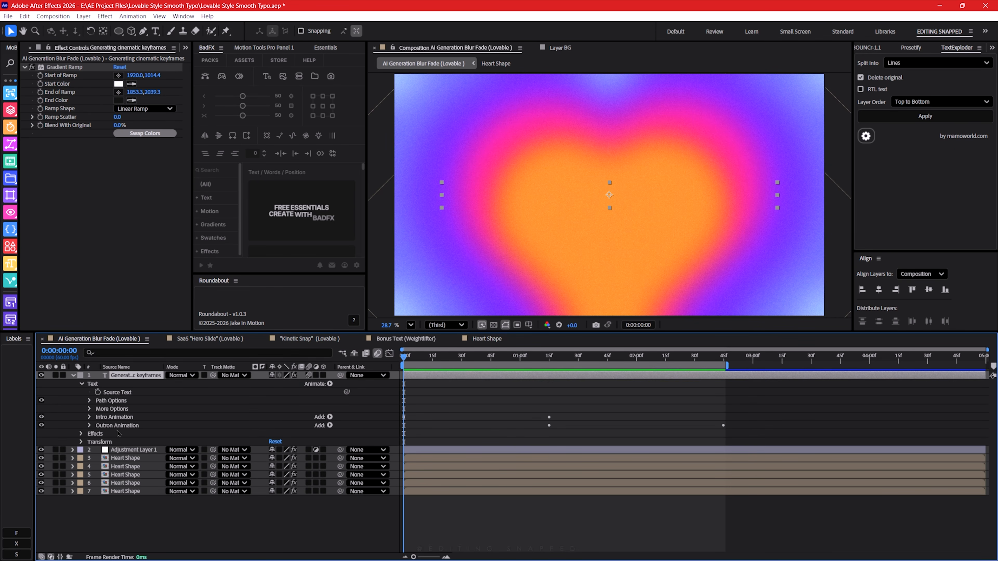
Expand the text layer's Intro Animation and review its Range Selector 1, including the Advanced settings.
{"action": "left_click", "coordinate": [118, 419]}
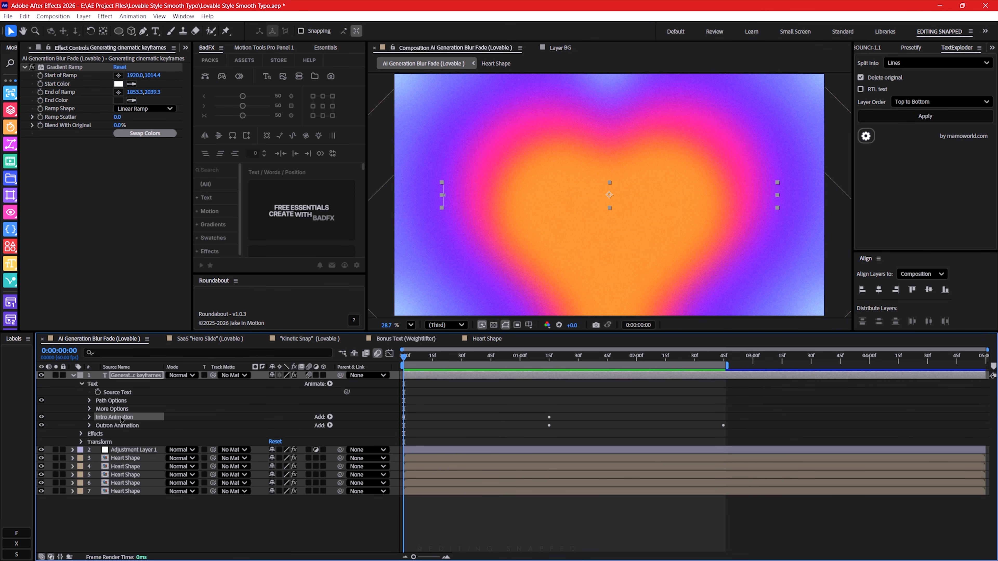
{"action": "right_click", "coordinate": [122, 419]}
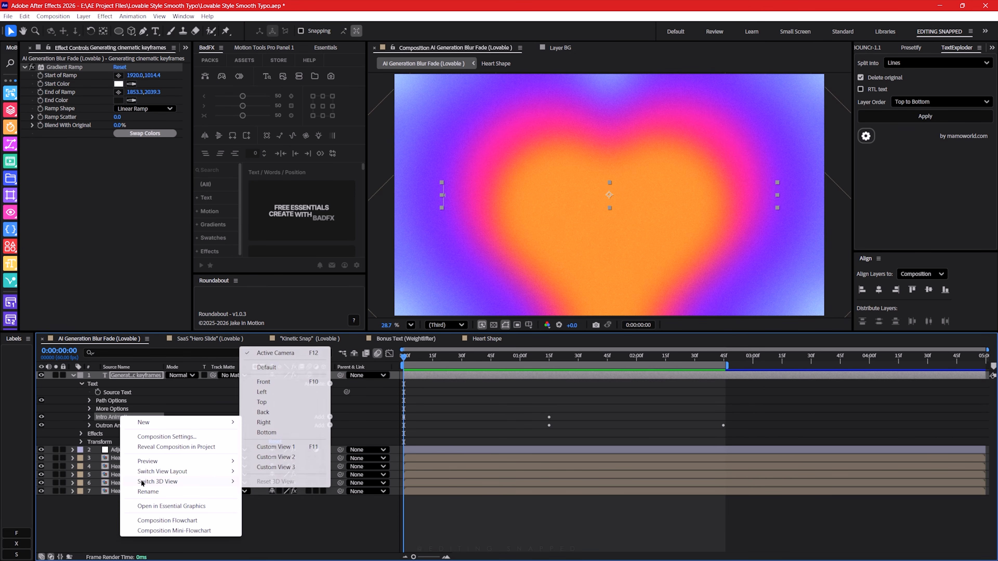
{"action": "left_click", "coordinate": [104, 418]}
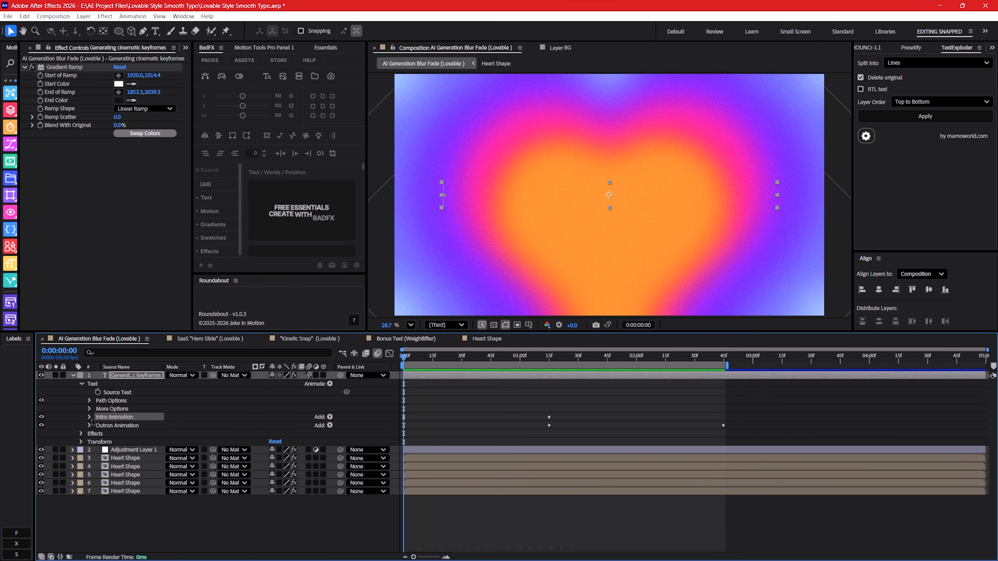
{"action": "left_click", "coordinate": [89, 417]}
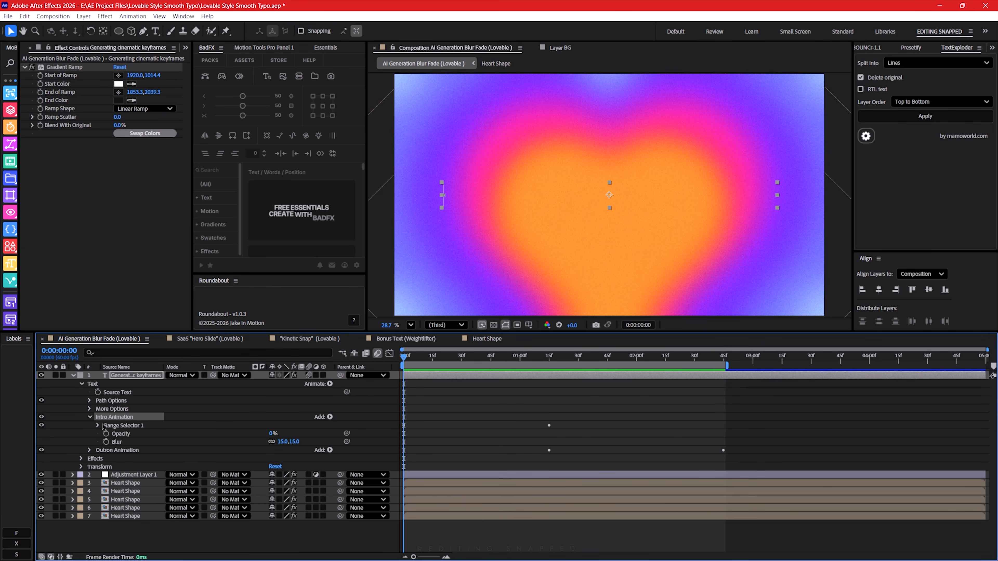
{"action": "left_click", "coordinate": [98, 426]}
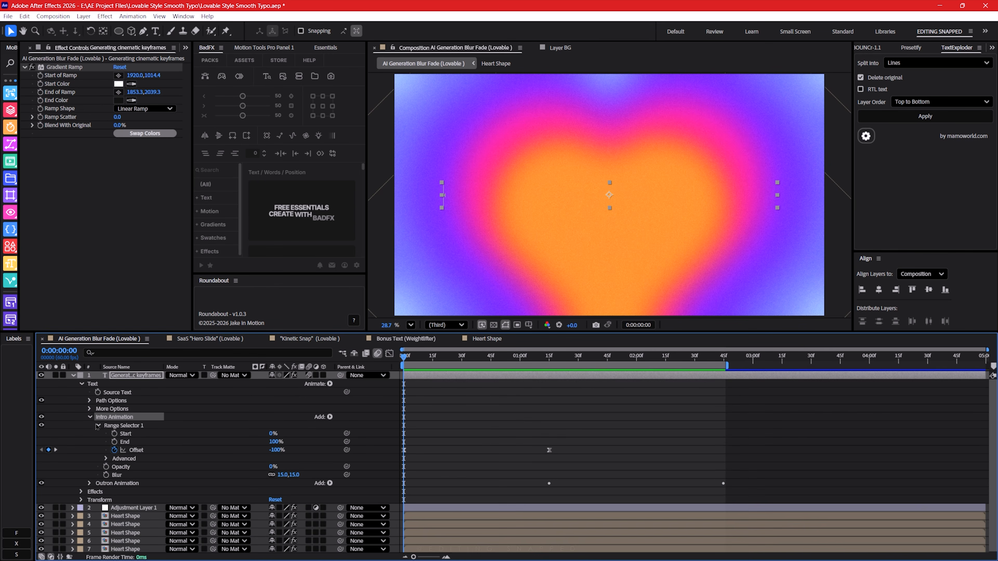
{"action": "left_click", "coordinate": [106, 459]}
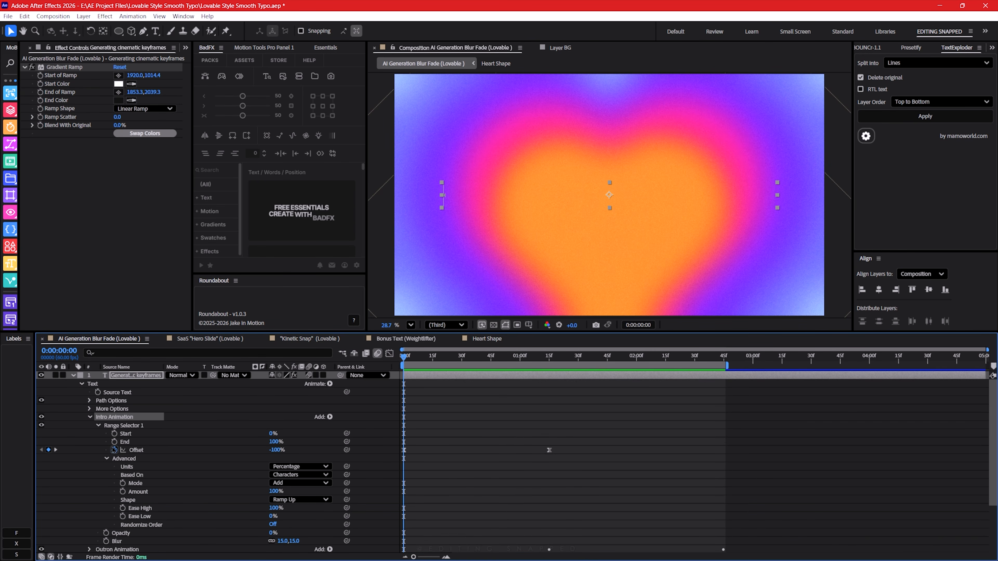
Review the Intro Animation's Opacity and Blur properties and the list of properties that can be animated on the text layer.
{"action": "scroll", "coordinate": [162, 455], "scroll_direction": "down", "scroll_amount": 3}
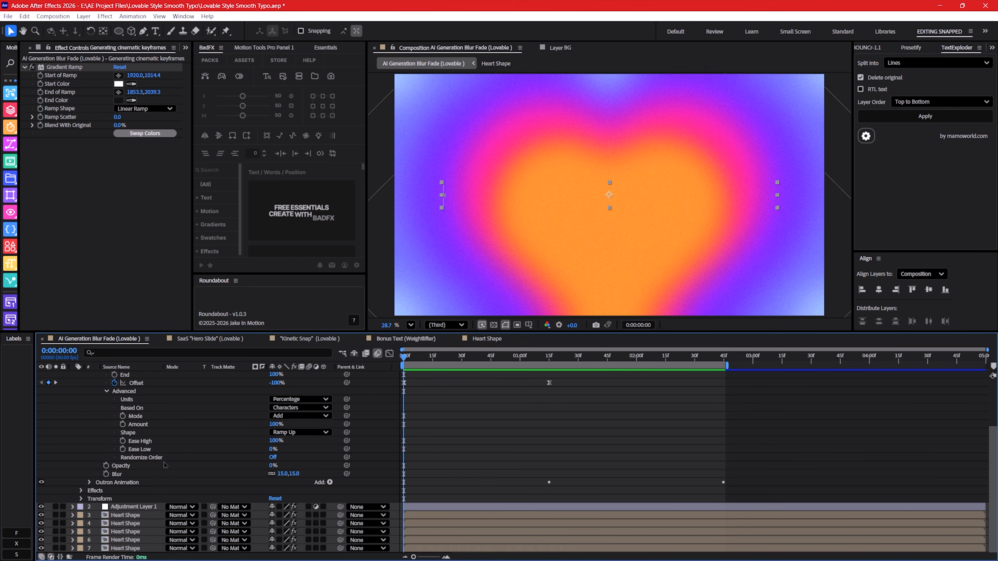
{"action": "scroll", "coordinate": [295, 416], "scroll_direction": "up", "scroll_amount": 3}
{"action": "left_click", "coordinate": [329, 384]}
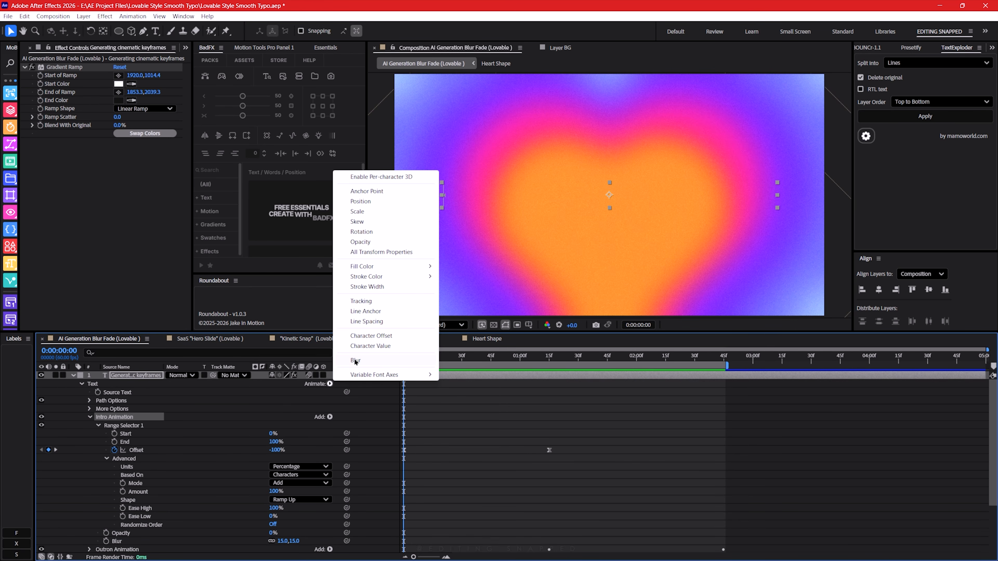
{"action": "left_click", "coordinate": [251, 423]}
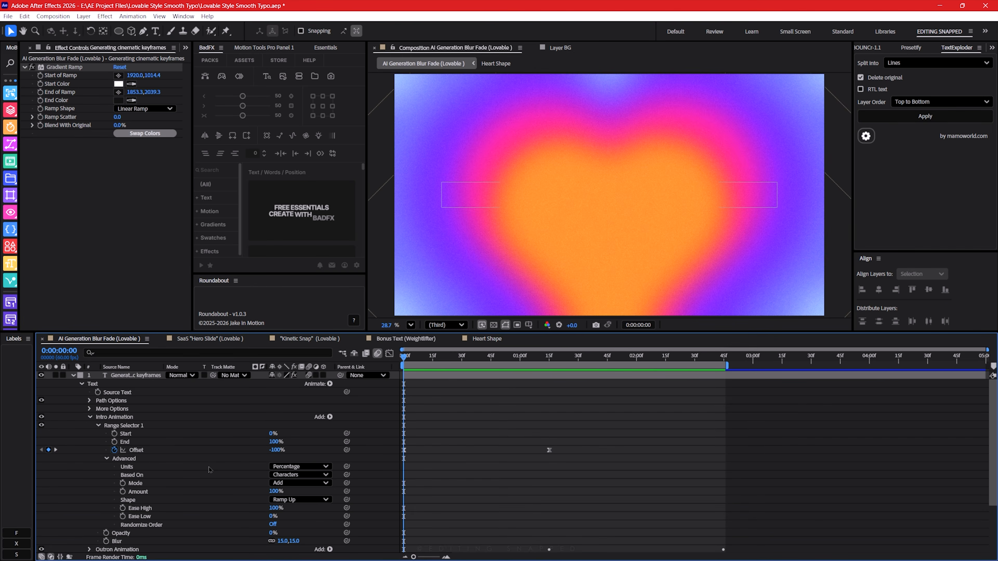
{"action": "scroll", "coordinate": [220, 458], "scroll_direction": "down", "scroll_amount": 2}
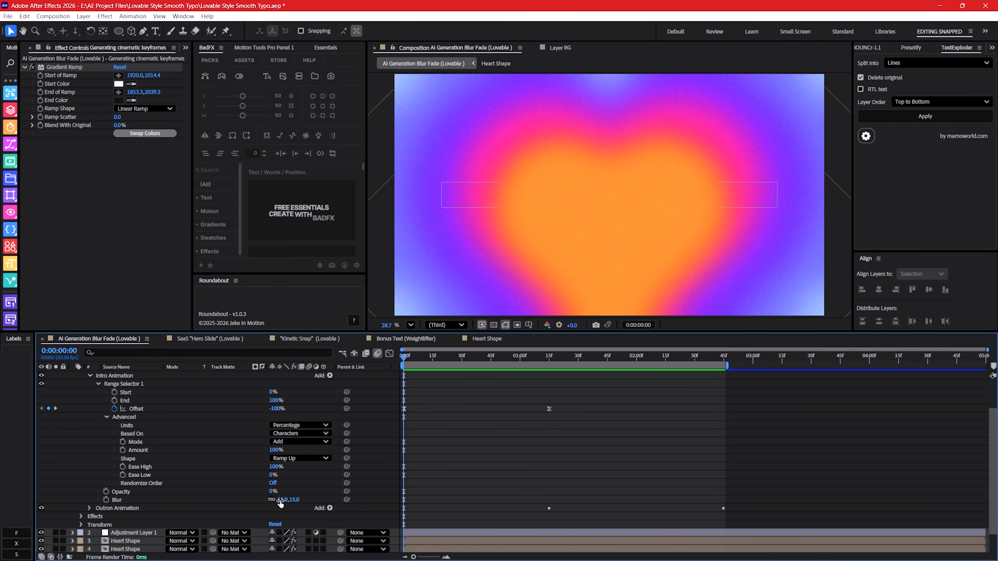
{"action": "scroll", "coordinate": [187, 498], "scroll_direction": "up", "scroll_amount": 2}
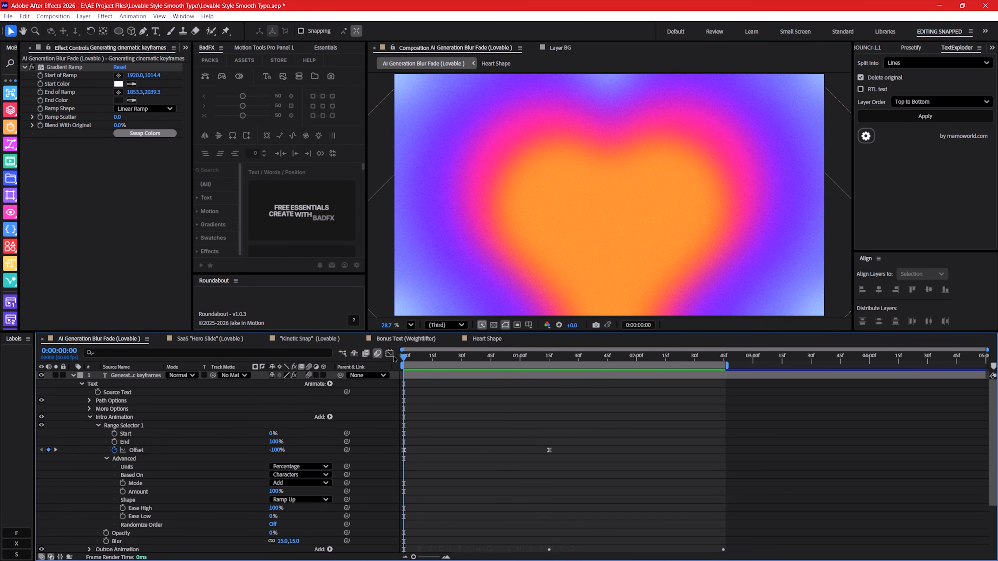
Move the current time to the Intro Animation's second Offset keyframe at 0:00:01:15 and review the animator's settings there.
{"action": "left_click_drag", "start_coordinate": [404, 356], "coordinate": [549, 356]}
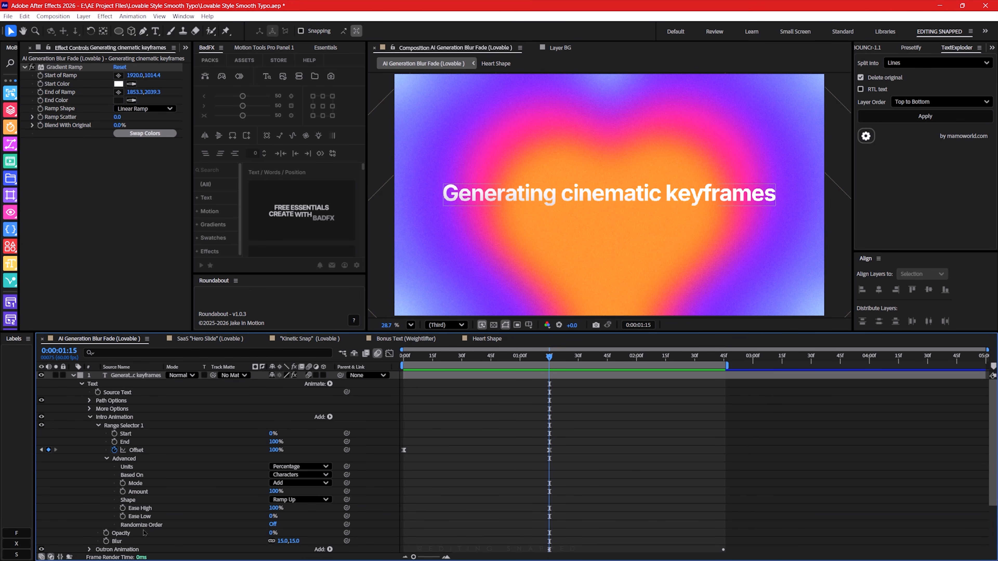
{"action": "scroll", "coordinate": [175, 497], "scroll_direction": "down", "scroll_amount": 2}
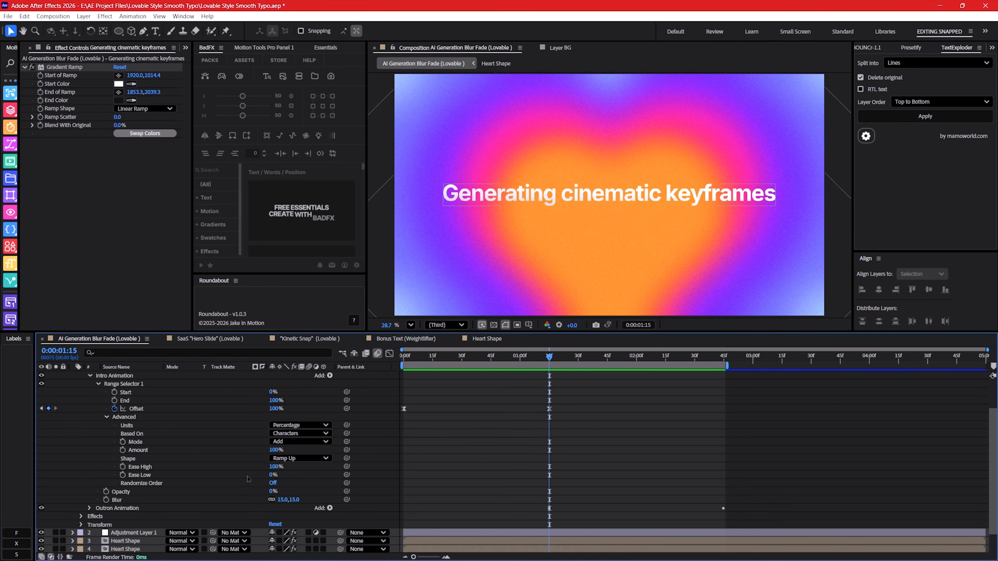
{"action": "scroll", "coordinate": [299, 436], "scroll_direction": "up", "scroll_amount": 2}
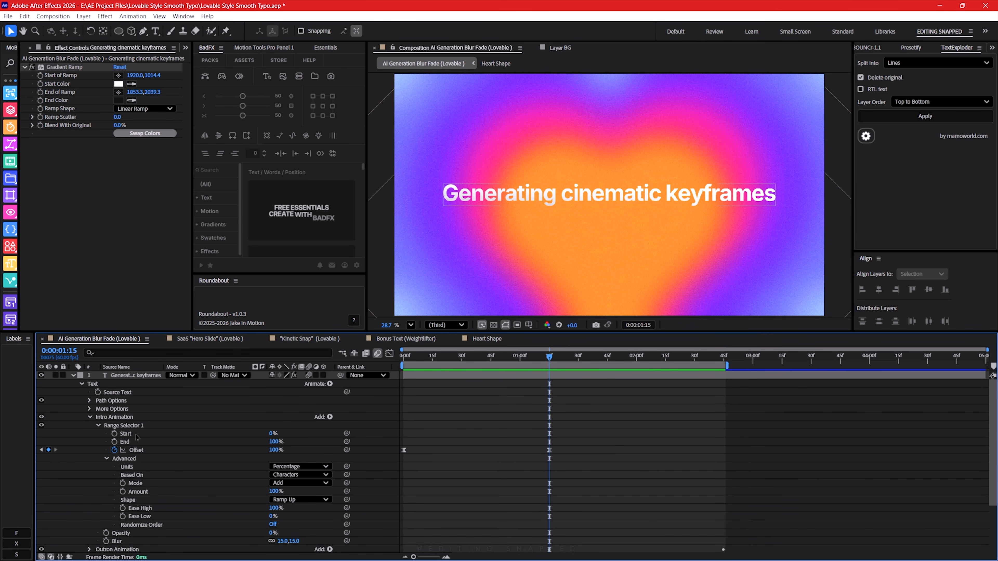
Collapse the Intro Animation, preview the text reveal from the start, and scrub to 0:00:00:40.
{"action": "left_click", "coordinate": [99, 426]}
{"action": "left_click", "coordinate": [90, 417]}
{"action": "key", "text": "Home"}
{"action": "key", "text": "space"}
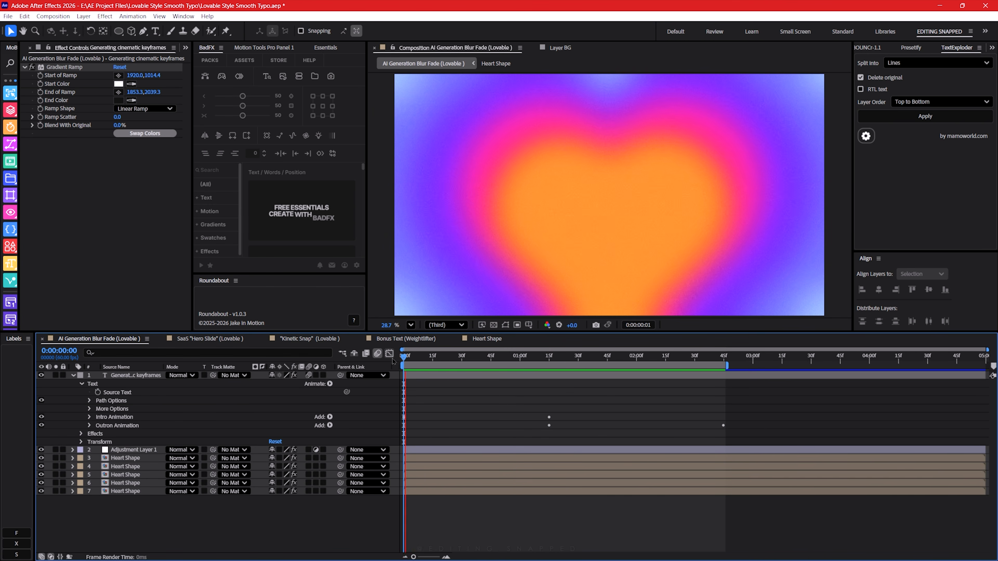
{"action": "left_click_drag", "start_coordinate": [407, 357], "coordinate": [481, 358]}
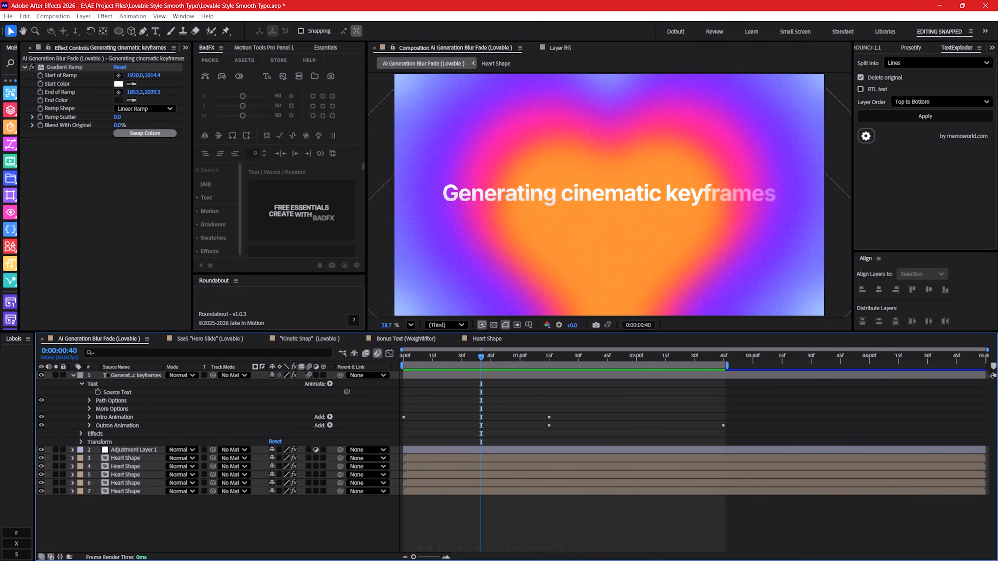
Expand the Outron Animation's Range Selector 1 and Advanced settings and go to its first Offset keyframe at 0:00:01:15.
{"action": "left_click", "coordinate": [89, 426]}
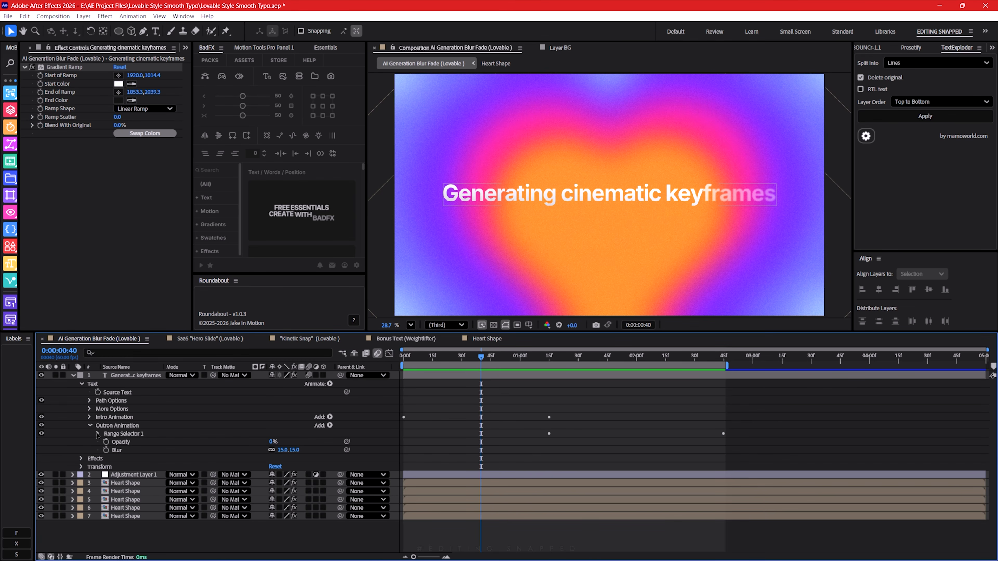
{"action": "left_click", "coordinate": [98, 434]}
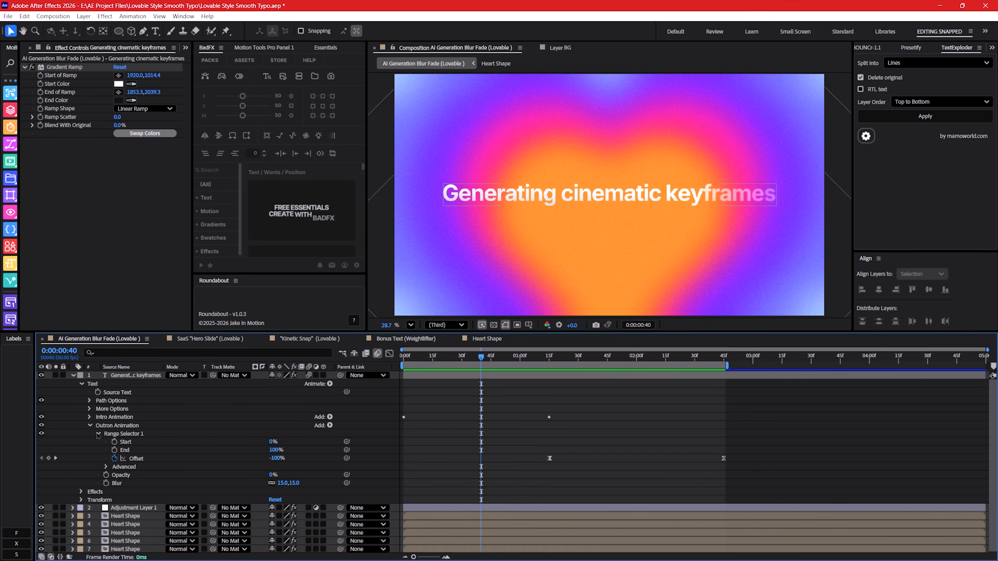
{"action": "left_click", "coordinate": [106, 467]}
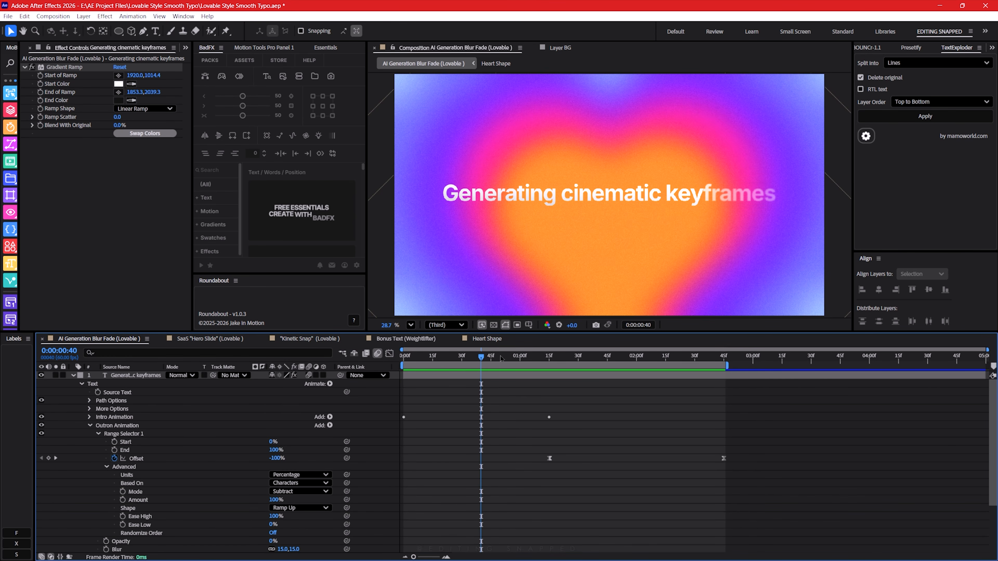
{"action": "left_click_drag", "start_coordinate": [501, 358], "coordinate": [549, 356]}
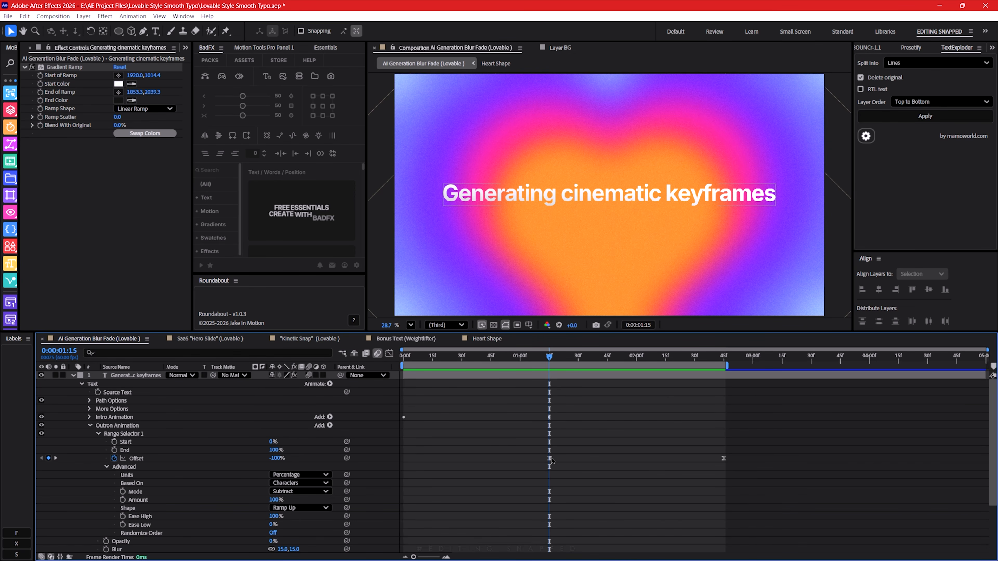
{"action": "scroll", "coordinate": [113, 398], "scroll_direction": "down", "scroll_amount": 3}
{"action": "scroll", "coordinate": [131, 440], "scroll_direction": "up", "scroll_amount": 3}
Check the Mode options of the Outron Animation's range selector, keeping Subtract.
{"action": "left_click", "coordinate": [112, 417]}
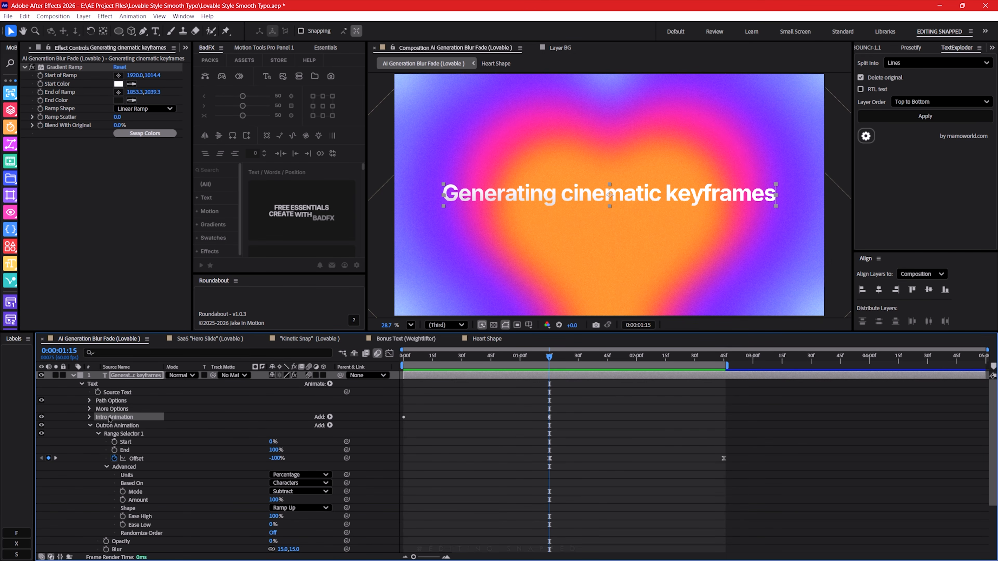
{"action": "scroll", "coordinate": [138, 517], "scroll_direction": "down", "scroll_amount": 3}
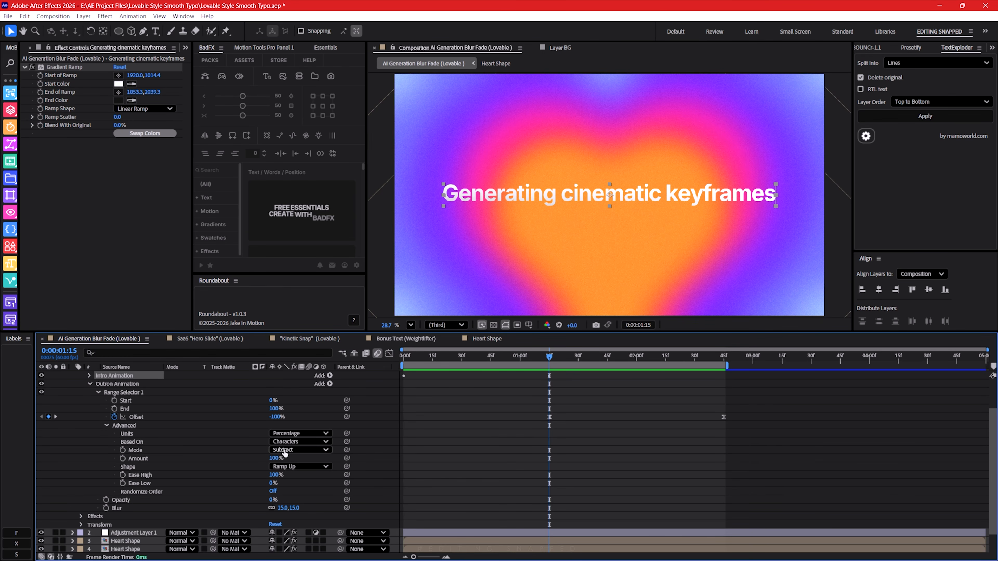
{"action": "left_click", "coordinate": [293, 450]}
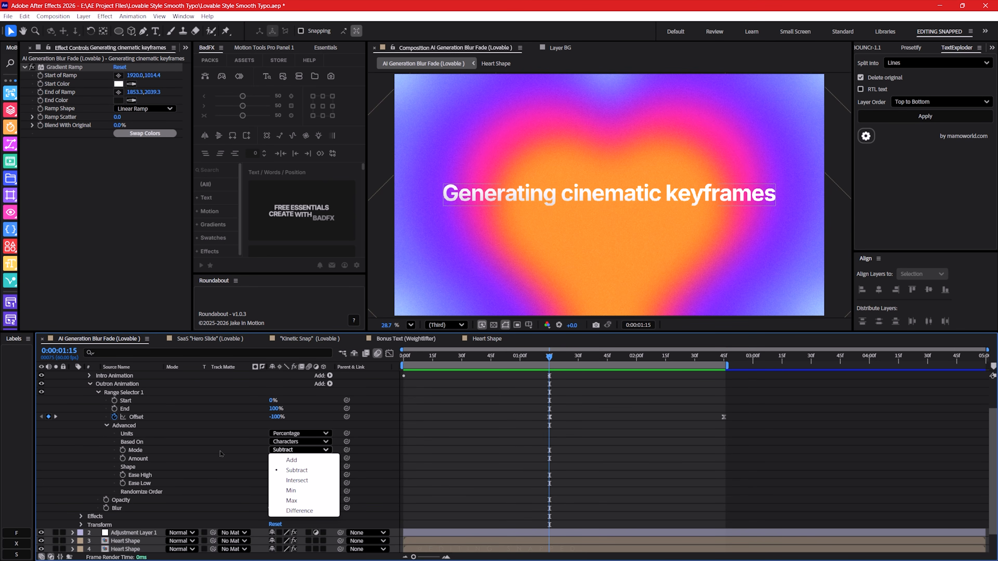
{"action": "left_click", "coordinate": [294, 470]}
Scrub through the text's intro and outro, returning the current time to 0:00:00:00.
{"action": "left_click_drag", "start_coordinate": [523, 359], "coordinate": [688, 380]}
{"action": "left_click_drag", "start_coordinate": [695, 379], "coordinate": [395, 377]}
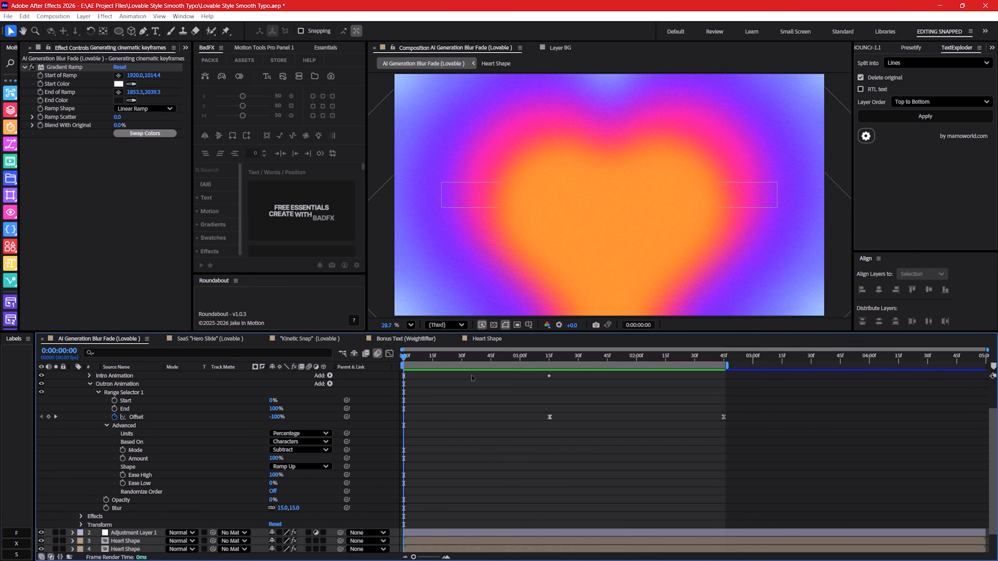
{"action": "left_click_drag", "start_coordinate": [483, 359], "coordinate": [373, 367]}
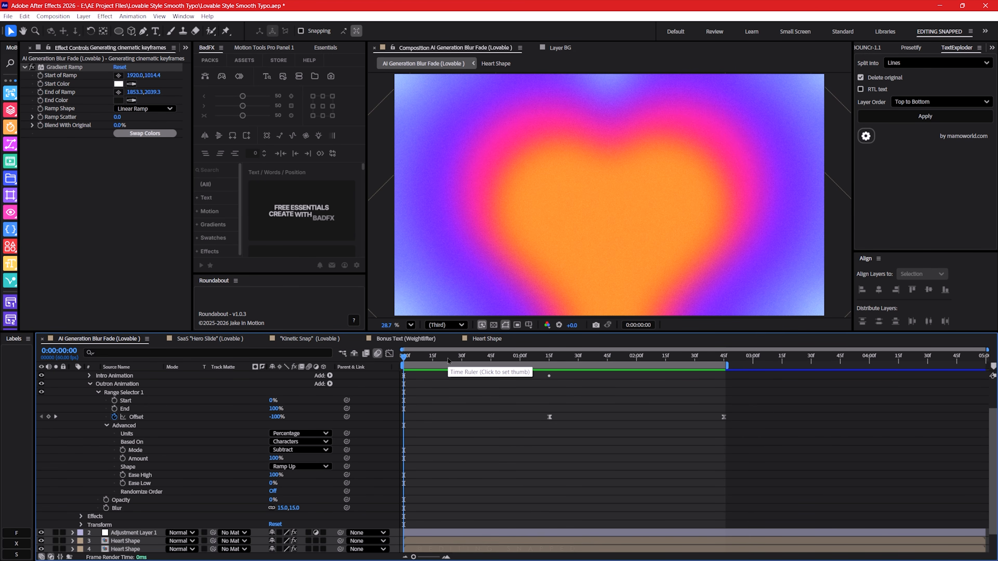
{"action": "key", "text": "space"}
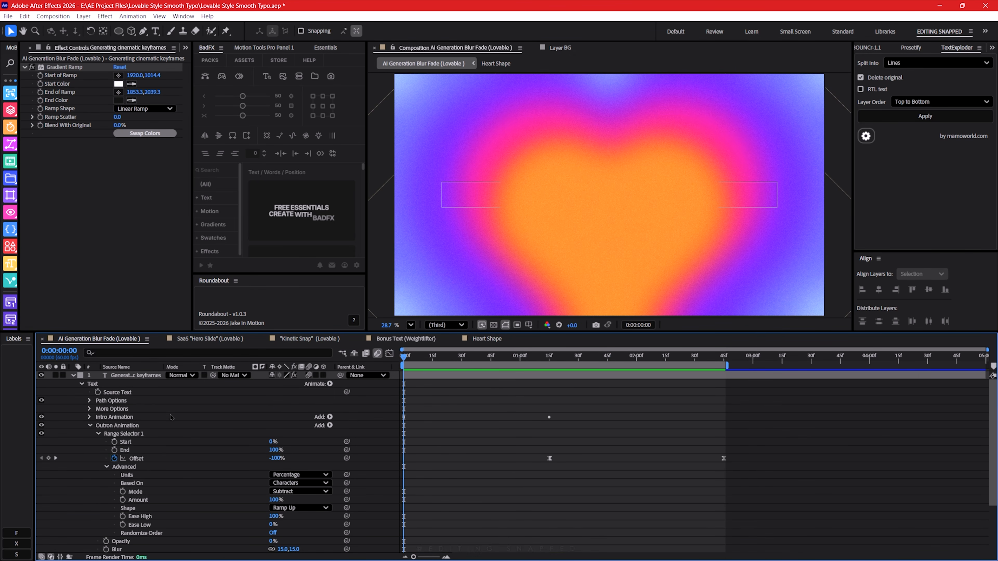
Collapse the Outron Animation and reveal only the keyframed properties of the Generating cinematic keyframes layer.
{"action": "left_click", "coordinate": [98, 433]}
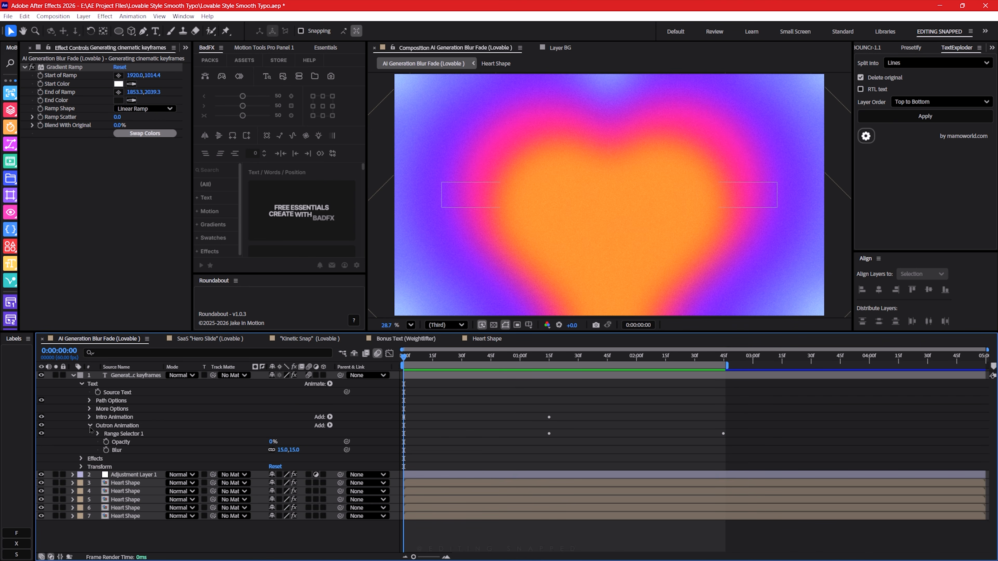
{"action": "left_click", "coordinate": [90, 425]}
{"action": "left_click", "coordinate": [136, 376]}
{"action": "key", "text": "u"}
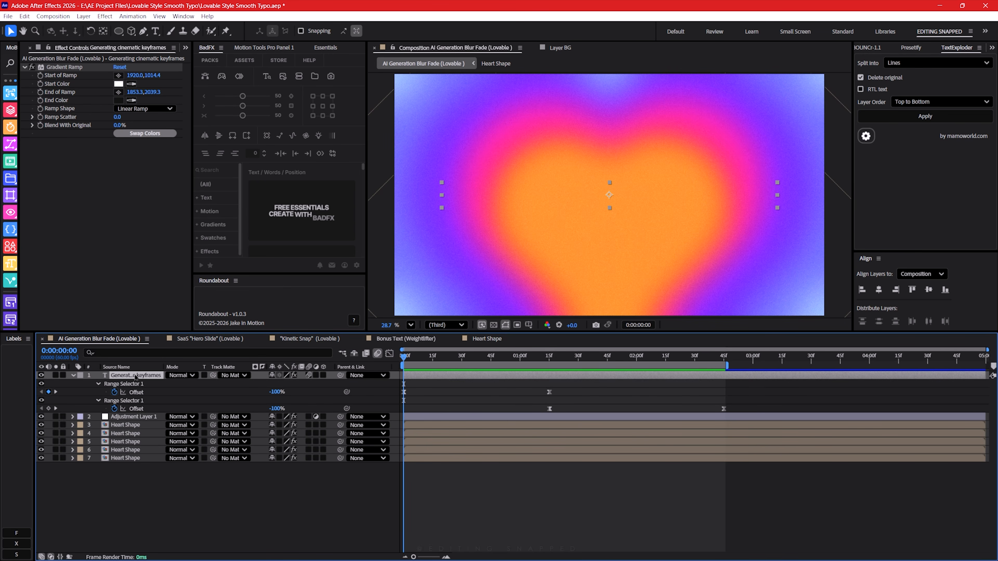
Select the Intro Animation's two Offset keyframes and examine their speed curve in the Graph Editor, returning to the keyframe view.
{"action": "left_click_drag", "start_coordinate": [584, 389], "coordinate": [421, 397]}
{"action": "left_click_drag", "start_coordinate": [772, 389], "coordinate": [401, 411]}
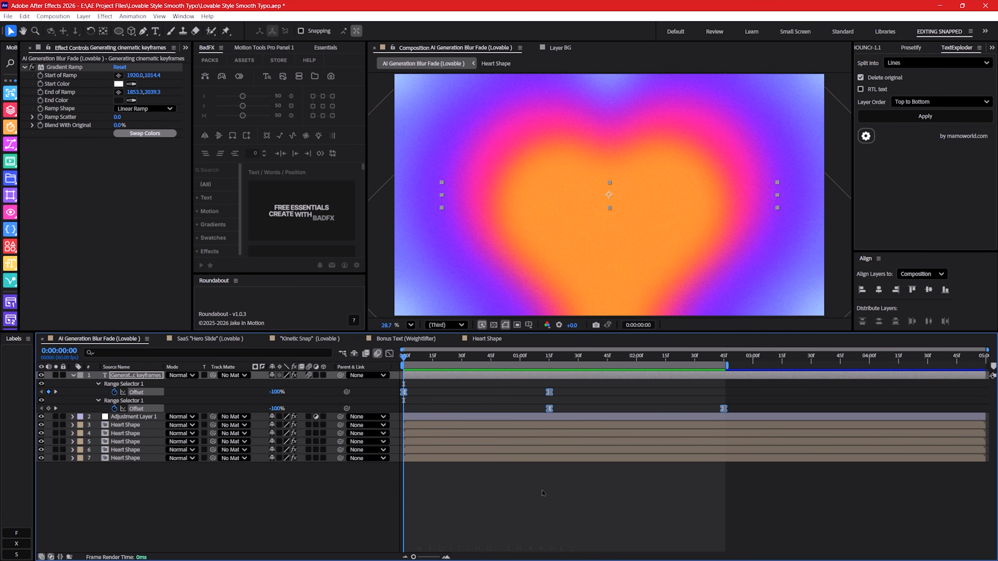
{"action": "left_click", "coordinate": [498, 405]}
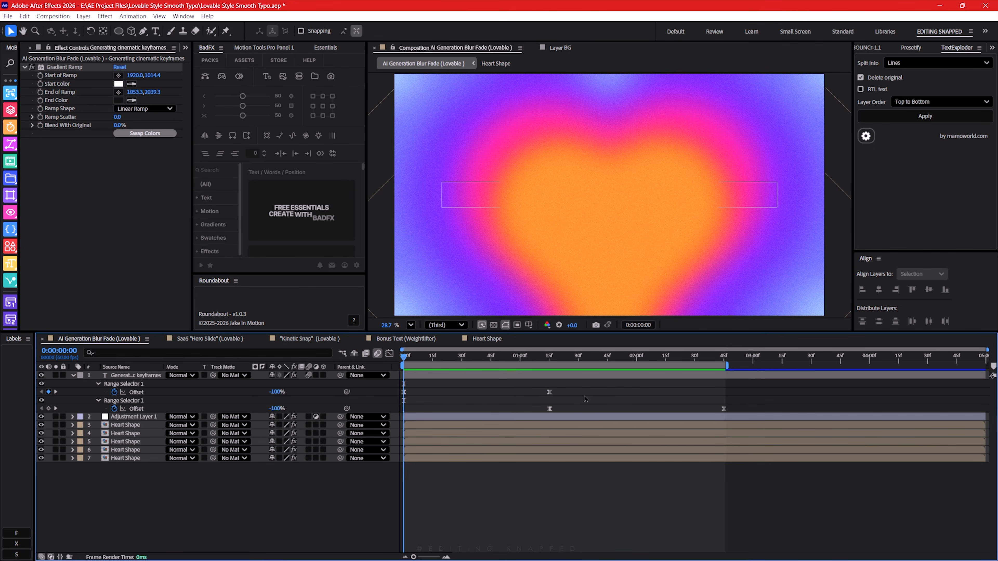
{"action": "left_click_drag", "start_coordinate": [590, 385], "coordinate": [407, 393]}
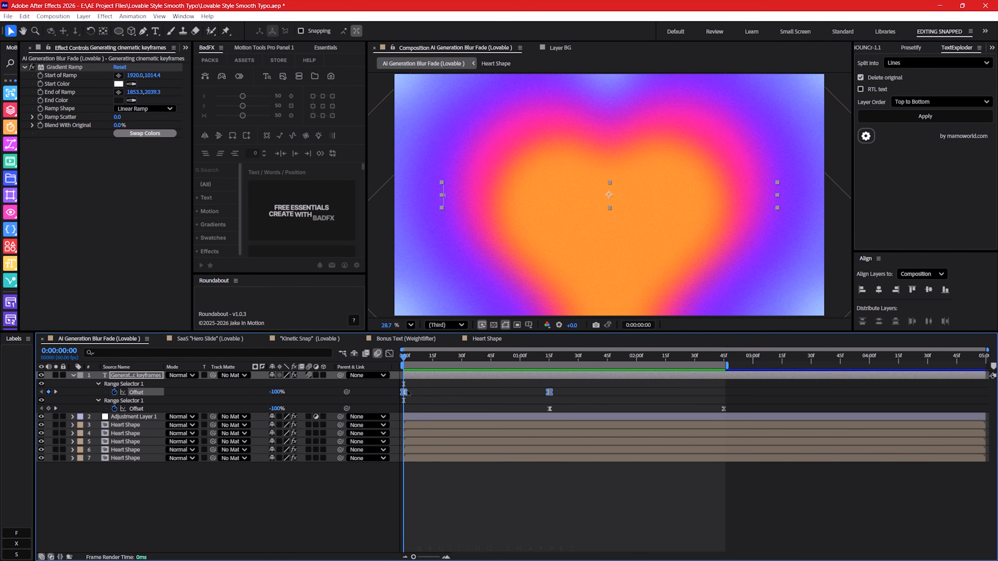
{"action": "left_click", "coordinate": [389, 354]}
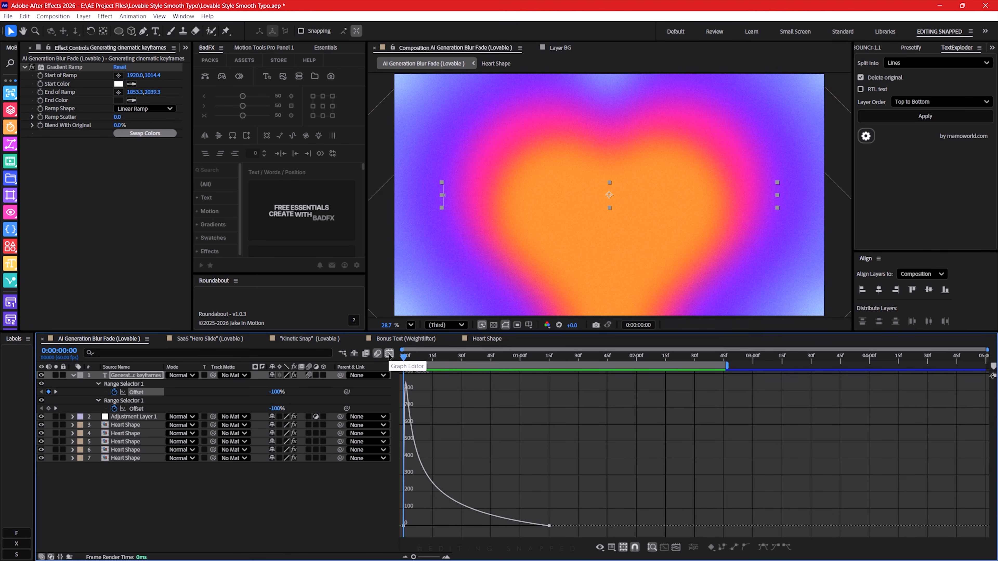
{"action": "left_click", "coordinate": [389, 354]}
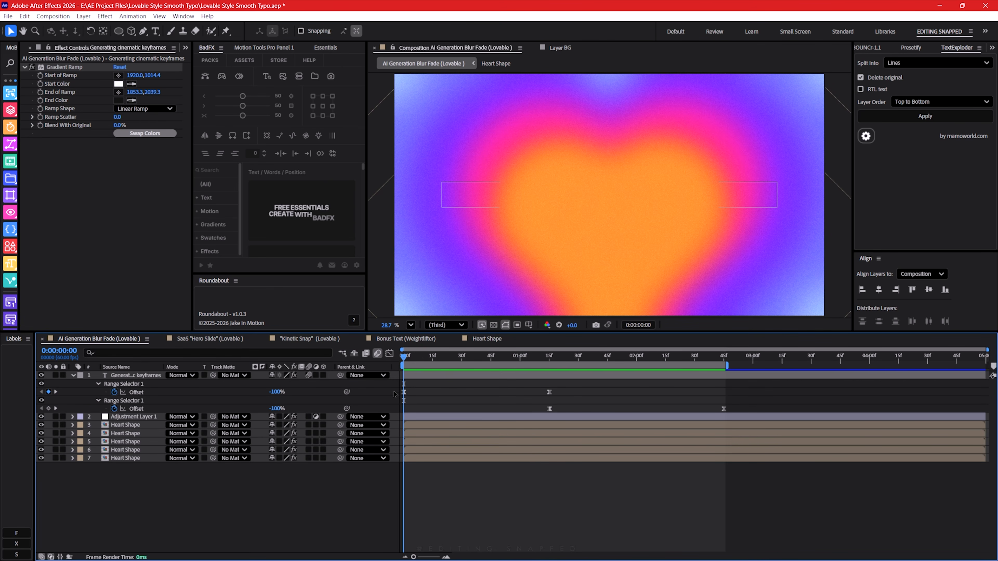
Review the Keyframe Velocity settings of the Intro Animation's Offset keyframes.
{"action": "right_click", "coordinate": [549, 396]}
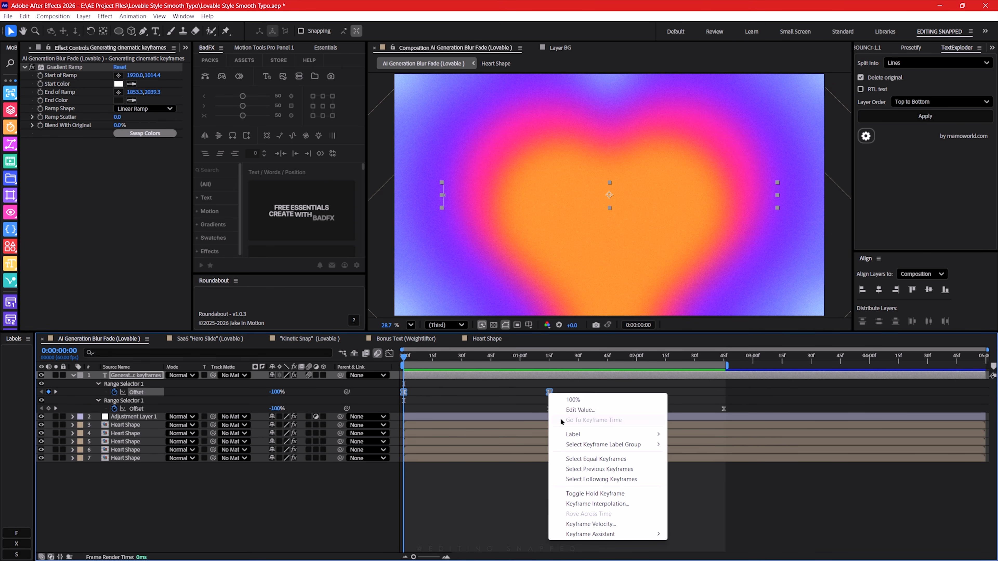
{"action": "left_click", "coordinate": [586, 529]}
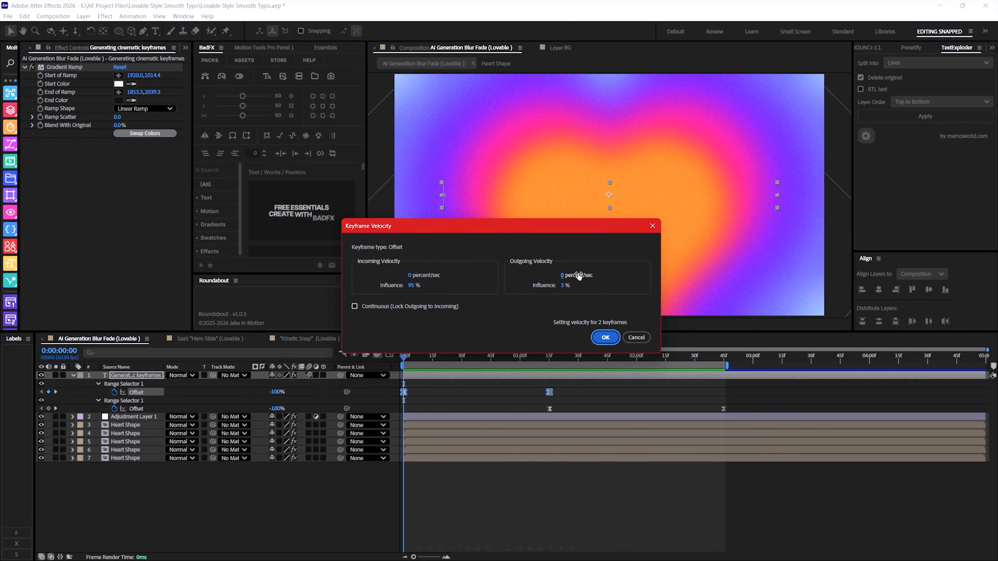
{"action": "left_click", "coordinate": [595, 338]}
Review the Keyframe Velocity settings and the speed graph of the Outron Animation's two Offset keyframes.
{"action": "left_click_drag", "start_coordinate": [542, 405], "coordinate": [753, 418]}
{"action": "right_click", "coordinate": [549, 410]}
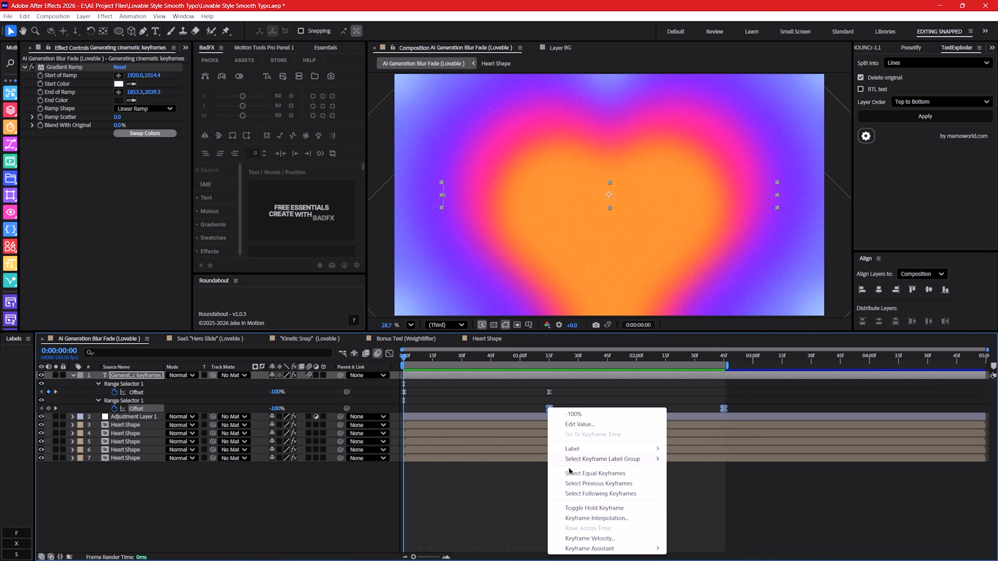
{"action": "left_click", "coordinate": [585, 541]}
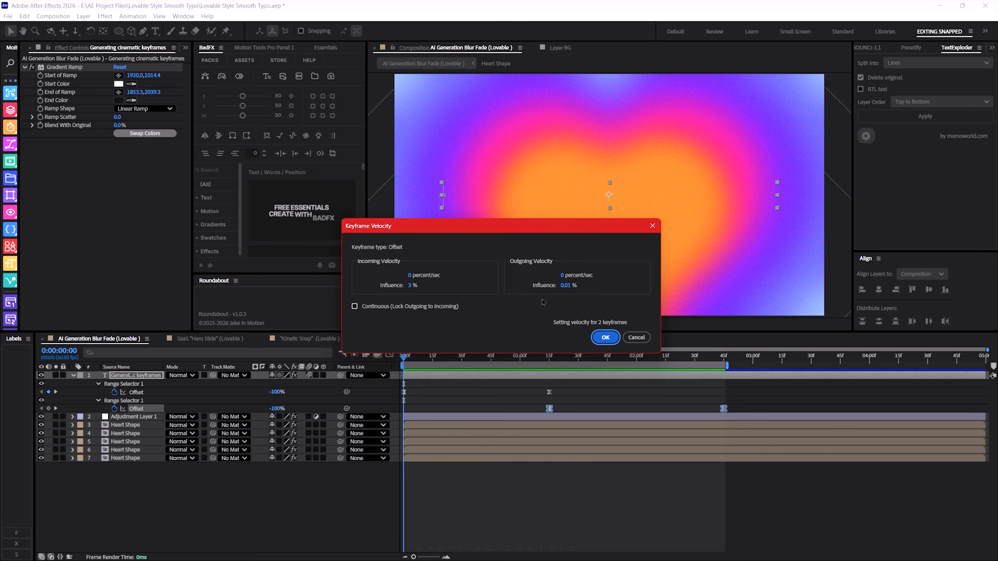
{"action": "key", "text": "Return"}
{"action": "mouse_move", "coordinate": [551, 363]}
{"action": "left_mouse_down"}
{"action": "mouse_move", "coordinate": [541, 364]}
{"action": "mouse_move", "coordinate": [557, 363]}
{"action": "left_mouse_up"}
{"action": "left_click", "coordinate": [389, 353]}
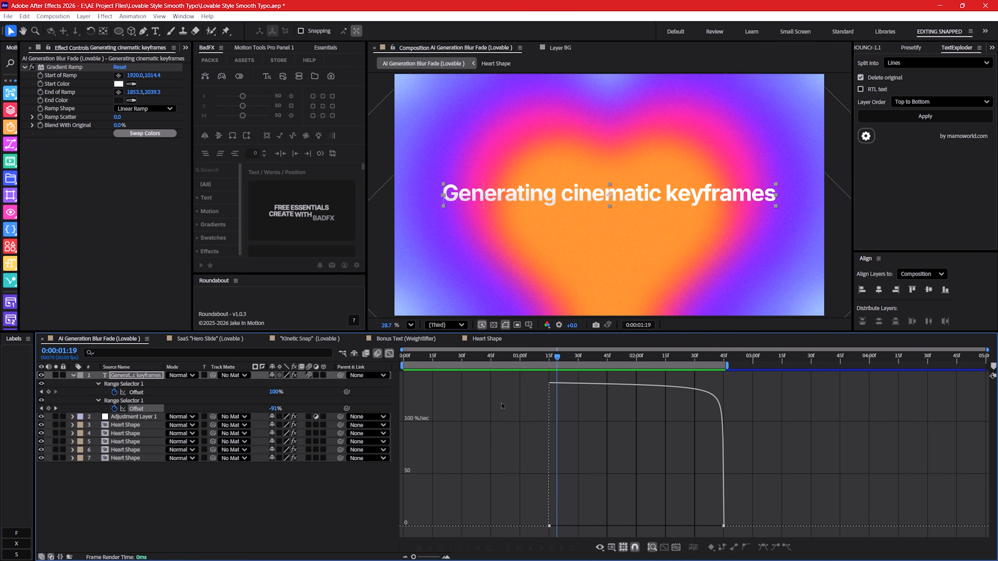
{"action": "left_click", "coordinate": [389, 353]}
Preview the text animation from the start of the timeline and collapse the text layer's keyframed properties.
{"action": "left_click_drag", "start_coordinate": [532, 362], "coordinate": [403, 363]}
{"action": "key", "text": "space"}
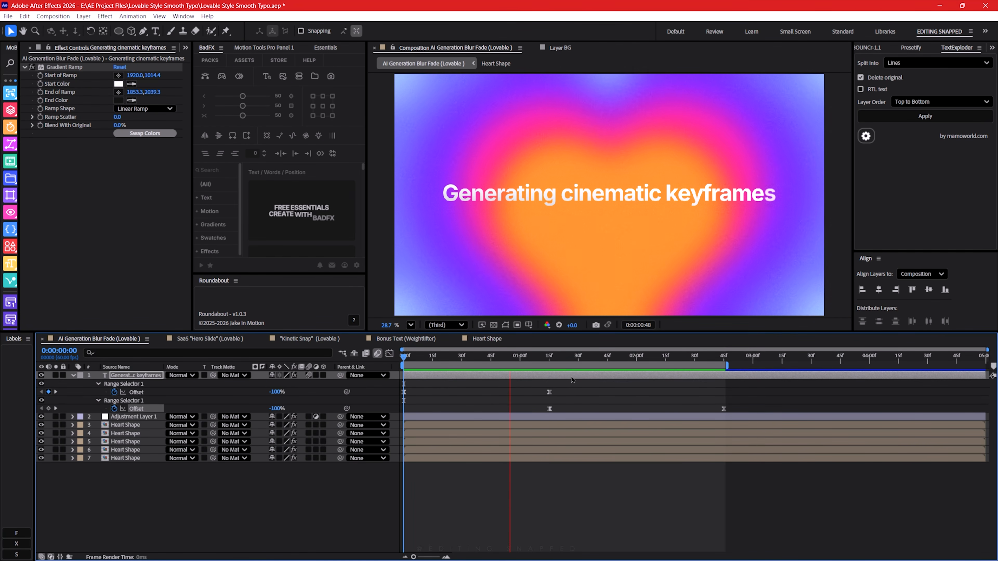
{"action": "key", "text": "space"}
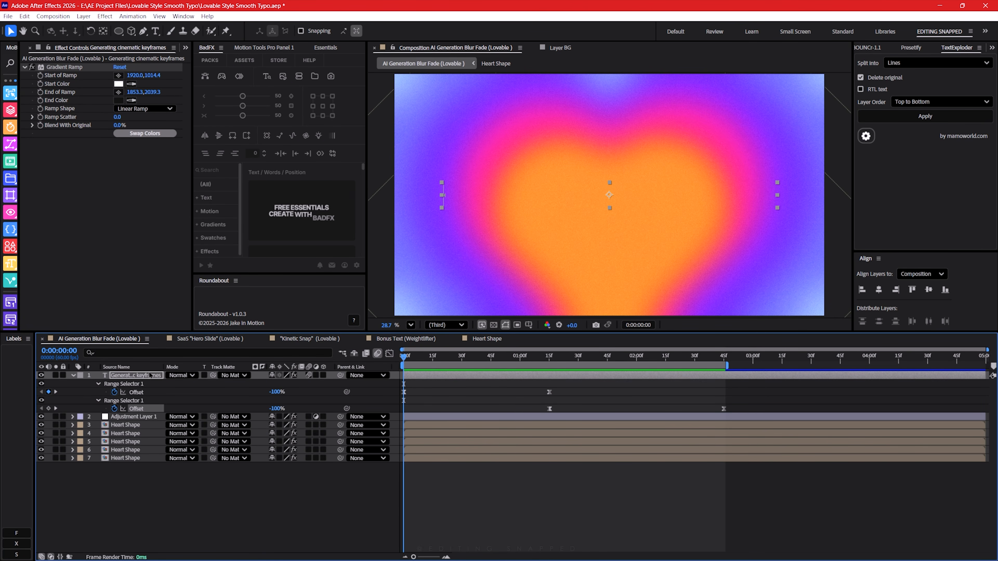
{"action": "left_click", "coordinate": [140, 376]}
{"action": "key", "text": "u"}
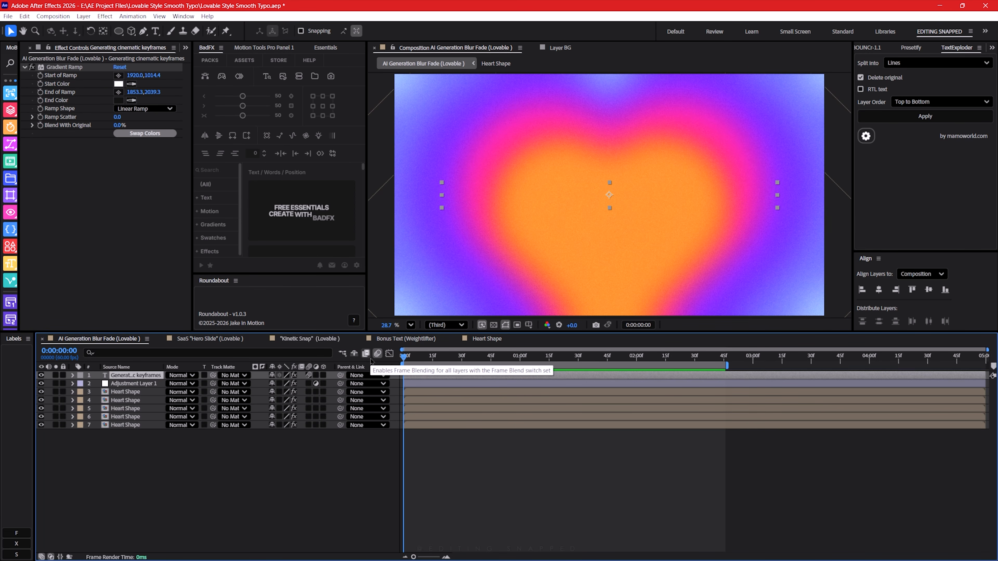
Play back the "Generating cinematic keyframes" text animation in the composition.
{"action": "key", "text": "space"}
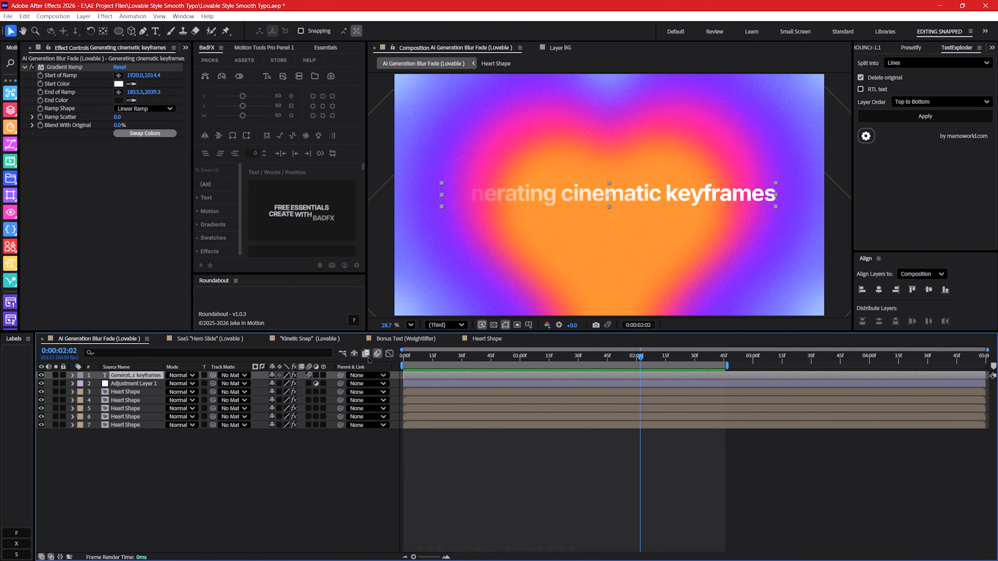
{"action": "key", "text": "space"}
{"action": "key", "text": "space"}
{"action": "key", "text": "space"}
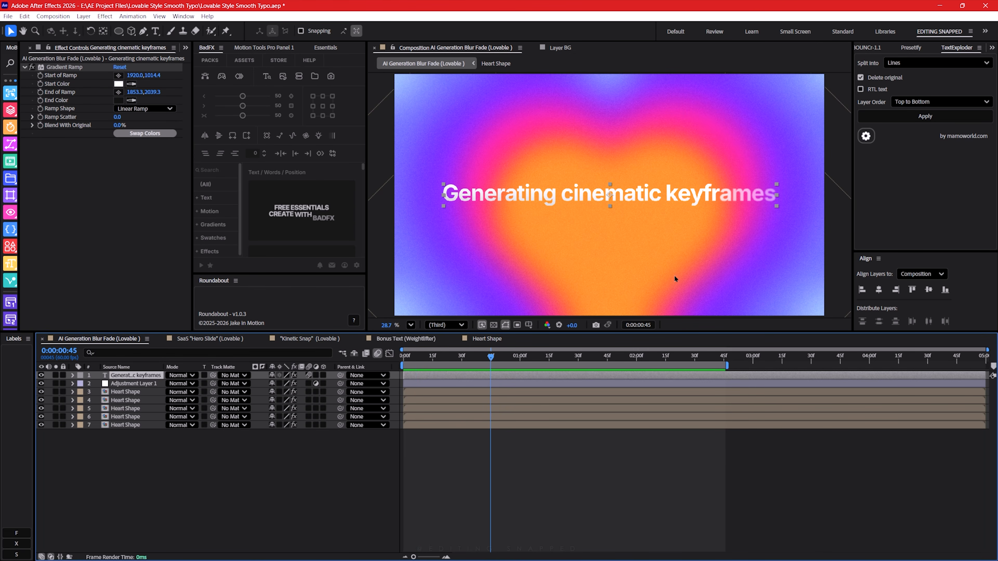
Look up Gradient Ramp in the effect search and inspect the Start Color of the text layer's Gradient Ramp.
{"action": "left_click", "coordinate": [61, 70]}
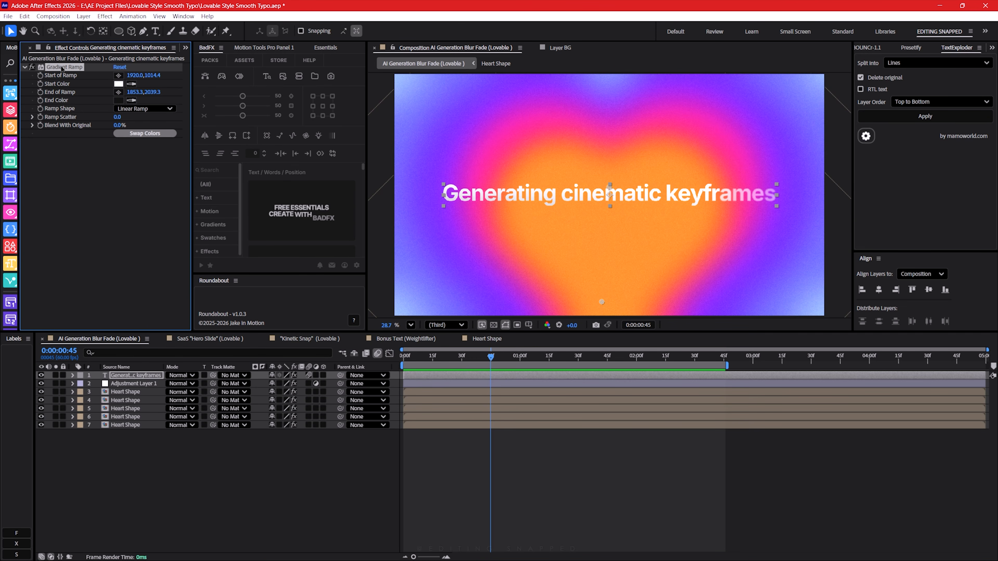
{"action": "key", "text": "ctrl+space"}
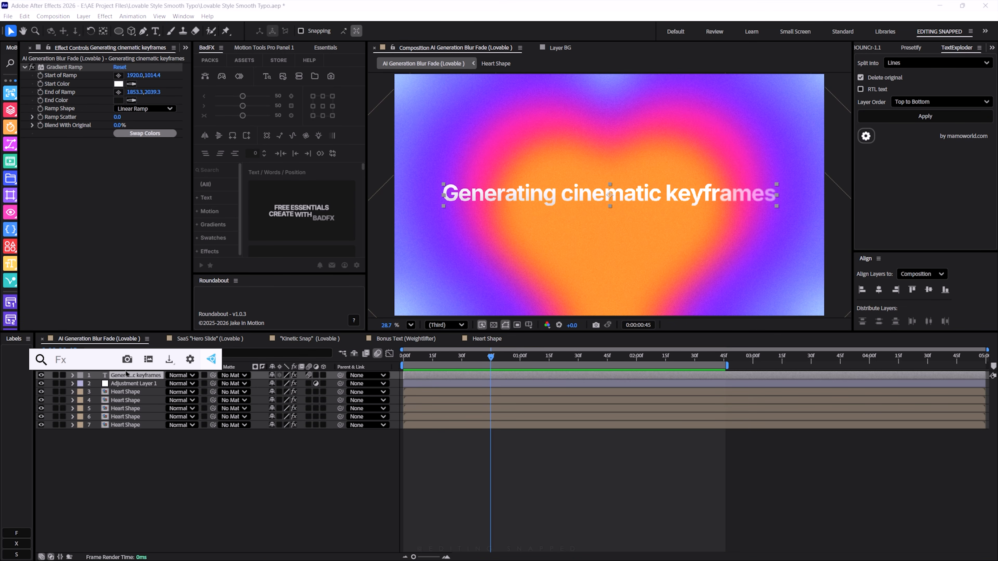
{"action": "type", "text": "grad"}
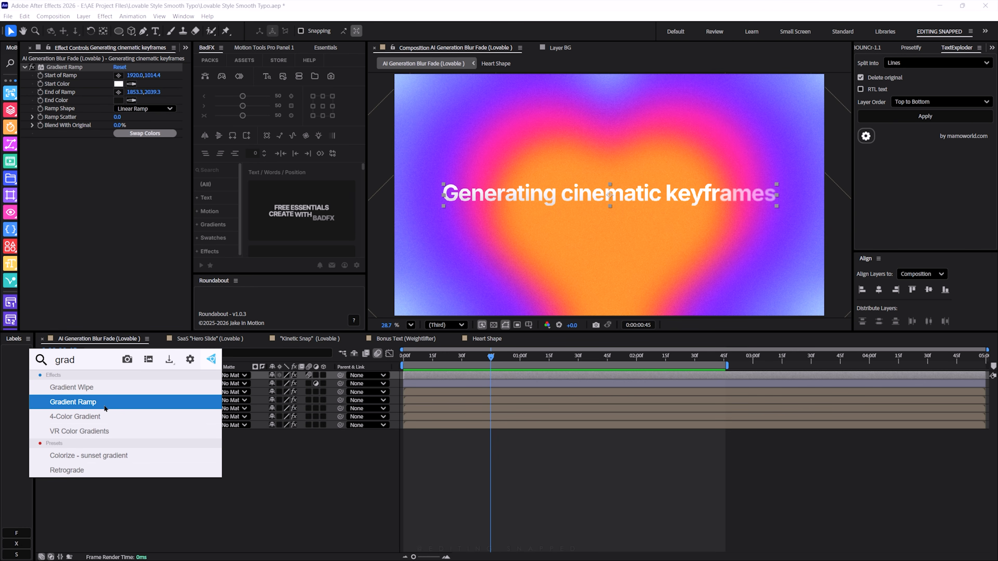
{"action": "left_click", "coordinate": [101, 401]}
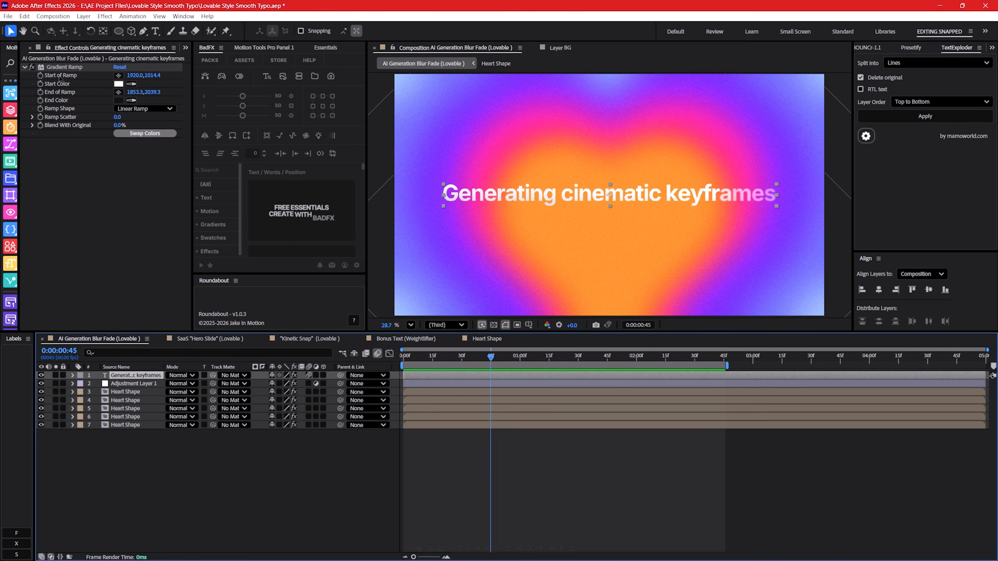
{"action": "left_click", "coordinate": [119, 84]}
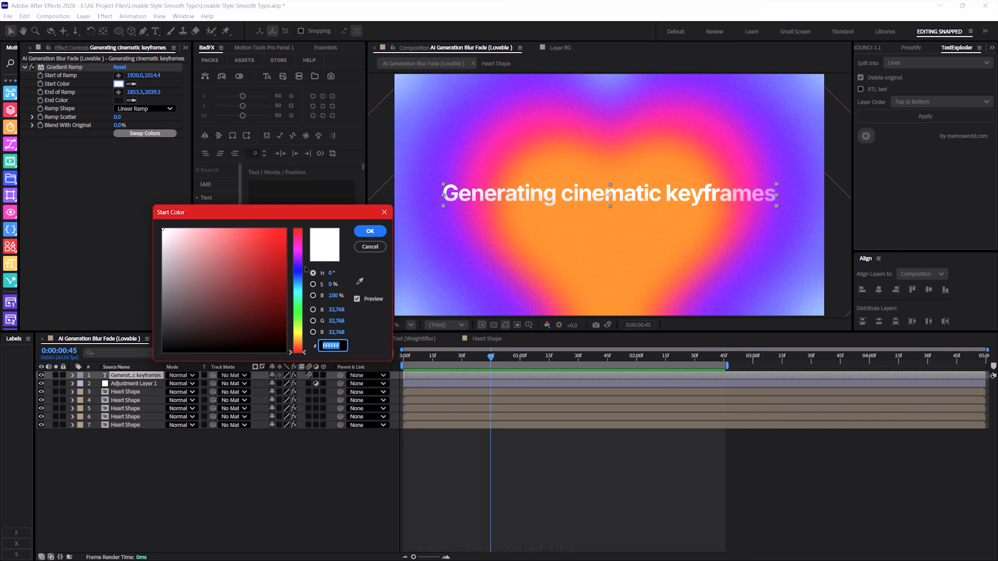
{"action": "key", "text": "Return"}
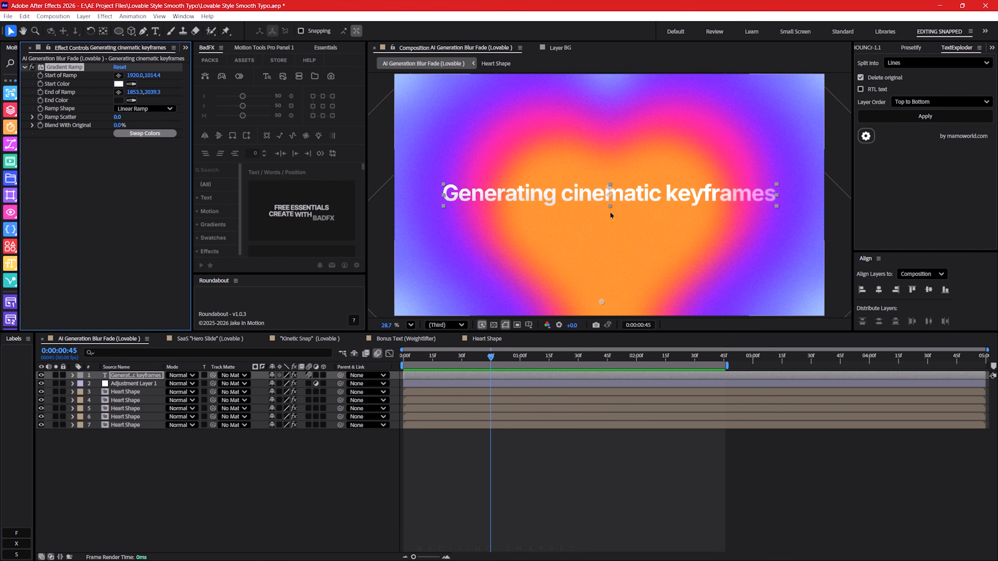
Move the Gradient Ramp's End of Ramp point to about 1870.8, 1948.8 and preview the text animation from the start.
{"action": "left_click_drag", "start_coordinate": [602, 302], "coordinate": [604, 292]}
{"action": "left_click_drag", "start_coordinate": [491, 357], "coordinate": [405, 359]}
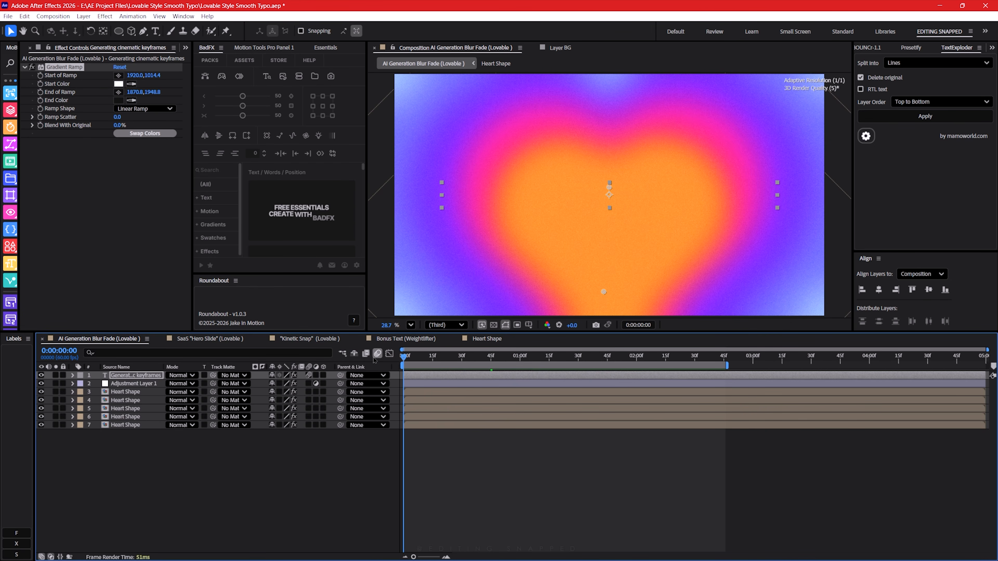
{"action": "key", "text": "space"}
{"action": "key", "text": "space"}
{"action": "left_click_drag", "start_coordinate": [505, 359], "coordinate": [404, 359]}
Show the "Generating cinematic keyframes" layer's properties and review its font family, style and size with the playhead at 0:00:01:15.
{"action": "left_click", "coordinate": [125, 367]}
{"action": "left_click", "coordinate": [129, 375]}
{"action": "left_click", "coordinate": [118, 367]}
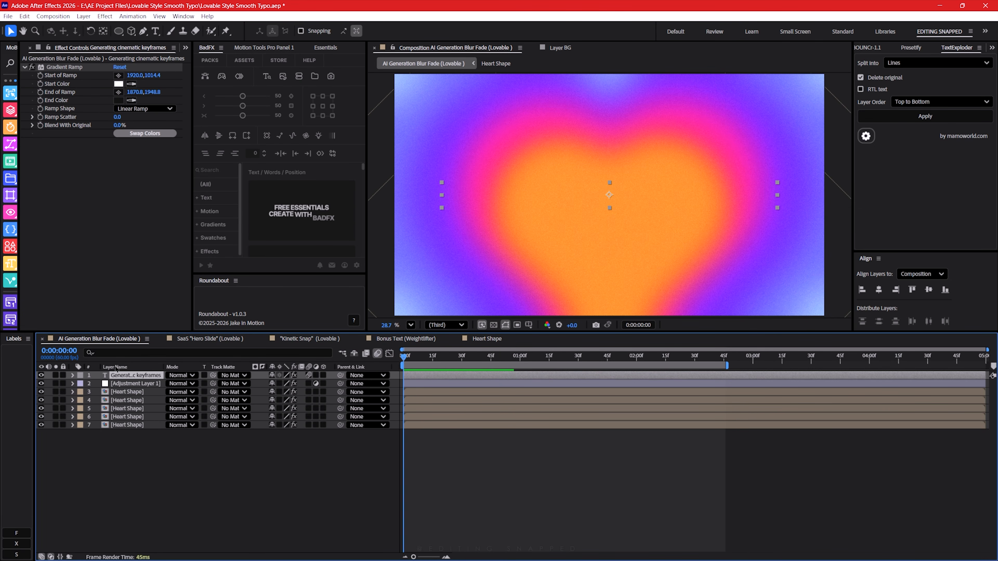
{"action": "left_click", "coordinate": [186, 48]}
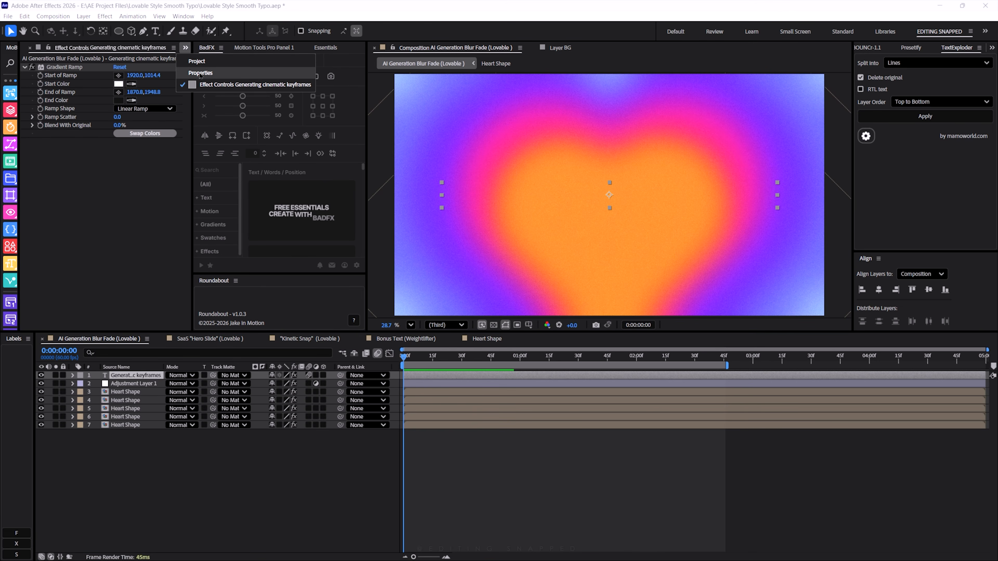
{"action": "left_click", "coordinate": [205, 75]}
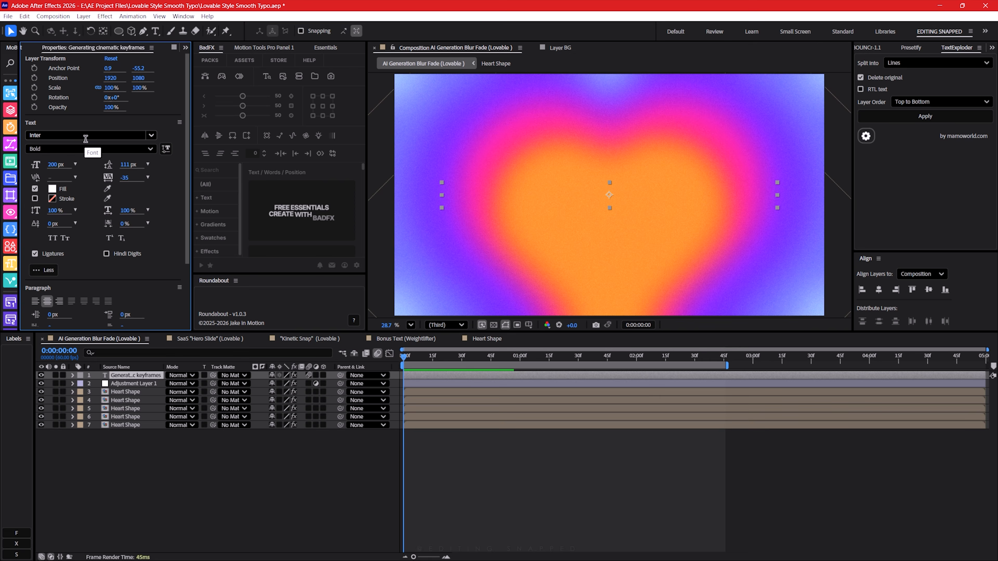
{"action": "key", "text": "space"}
{"action": "mouse_move", "coordinate": [530, 360]}
{"action": "left_mouse_down"}
{"action": "mouse_move", "coordinate": [565, 360]}
{"action": "mouse_move", "coordinate": [549, 360]}
{"action": "left_mouse_up"}
{"action": "left_click", "coordinate": [90, 148]}
{"action": "left_click", "coordinate": [48, 236]}
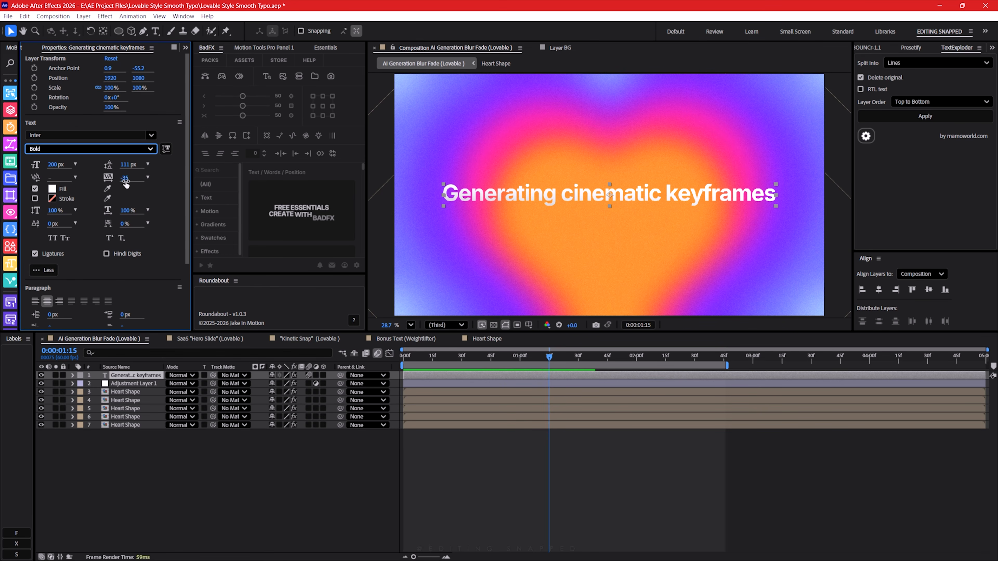
Try a different tracking value for the text, undo the change and return to the start of the timeline.
{"action": "left_click_drag", "start_coordinate": [123, 178], "coordinate": [139, 181]}
{"action": "key", "text": "ctrl+z"}
{"action": "key", "text": "Home"}
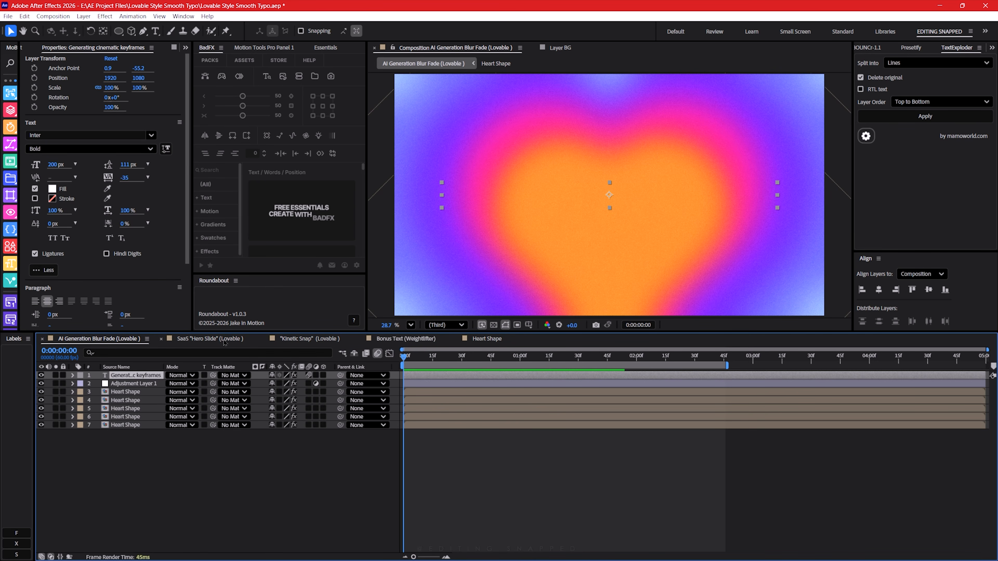
Switch to the SaaS "Hero Slide" composition and scrub through its text animation, returning to the first frame.
{"action": "left_click", "coordinate": [207, 340]}
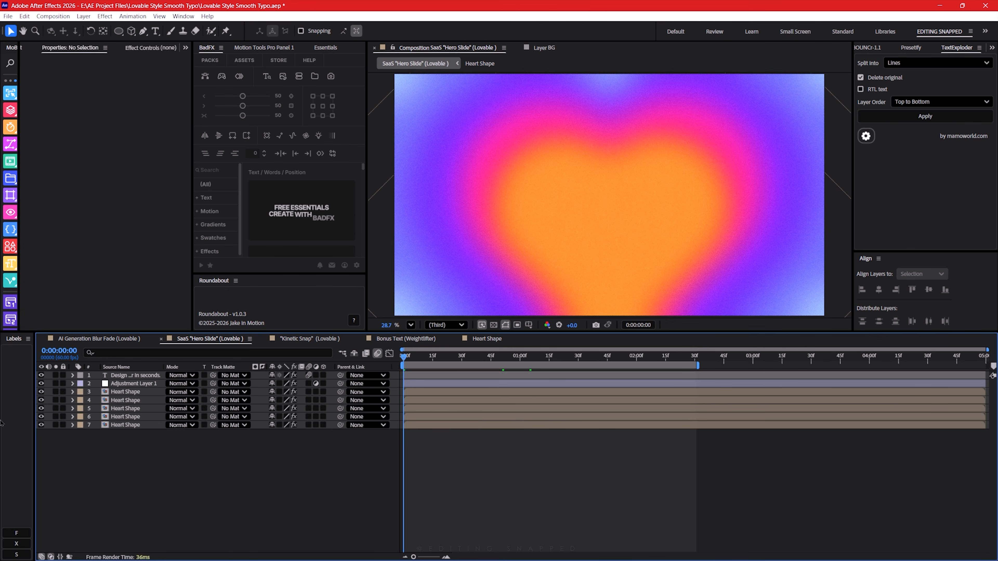
{"action": "left_click_drag", "start_coordinate": [429, 359], "coordinate": [516, 364]}
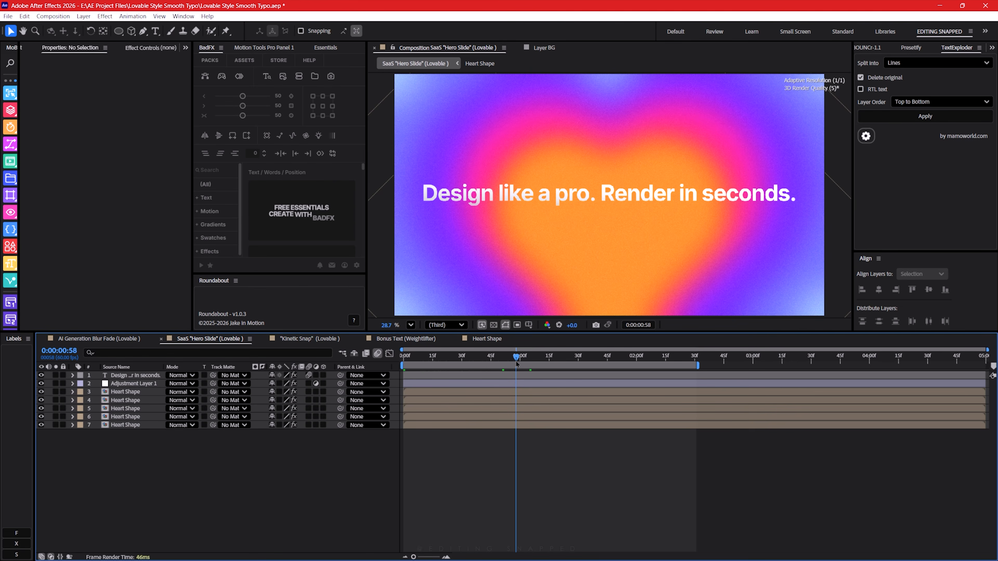
{"action": "left_click_drag", "start_coordinate": [516, 364], "coordinate": [403, 355]}
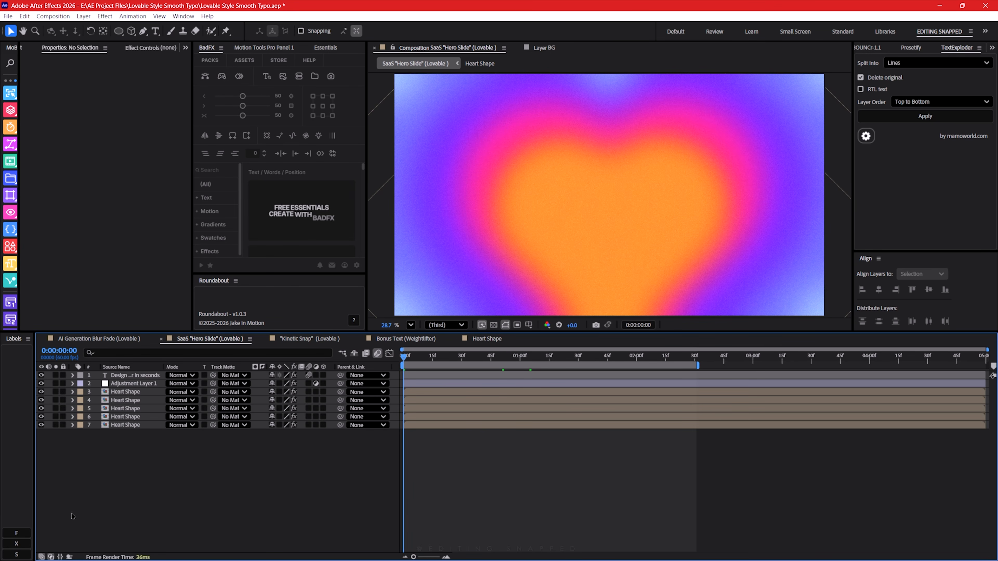
Expand the "Design like a pro" text layer down to the Range Selector 1 settings of its Intro Animation.
{"action": "left_click", "coordinate": [125, 376]}
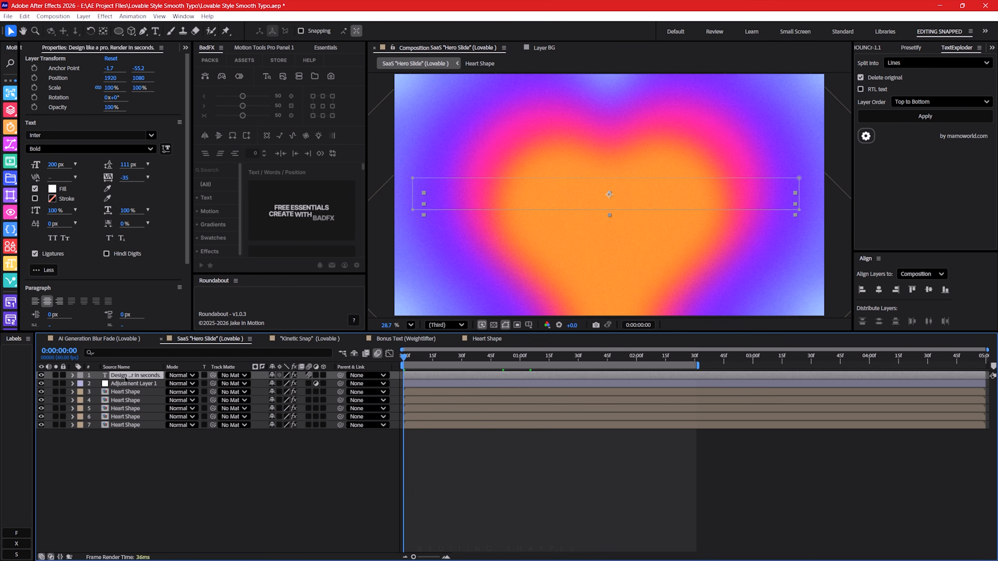
{"action": "left_click", "coordinate": [73, 376]}
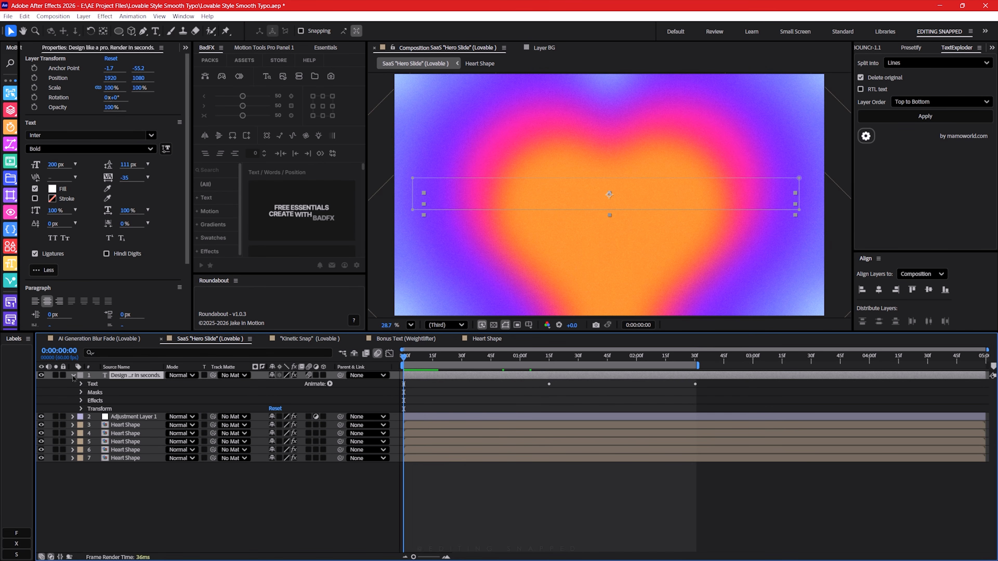
{"action": "left_click", "coordinate": [81, 384]}
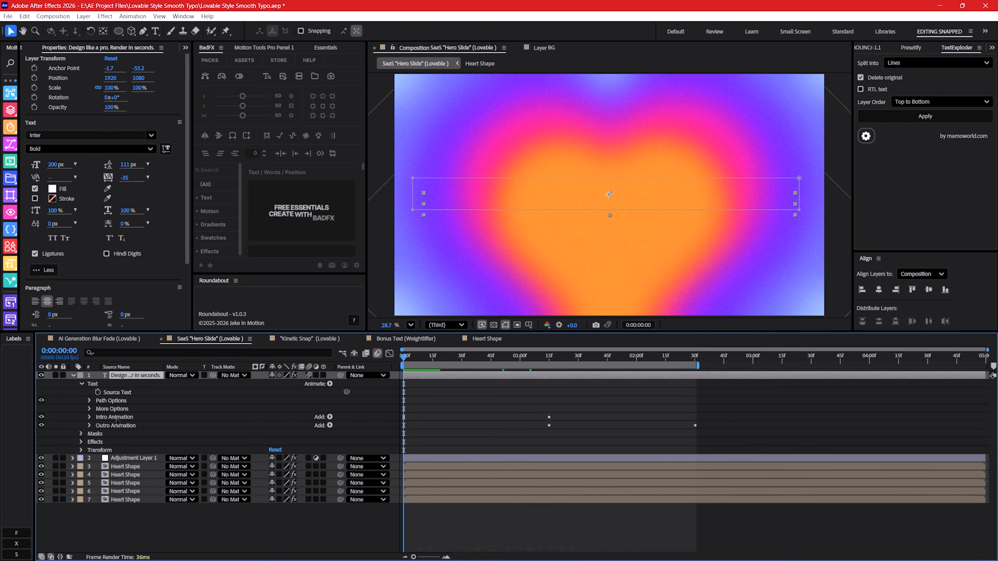
{"action": "left_click", "coordinate": [104, 420]}
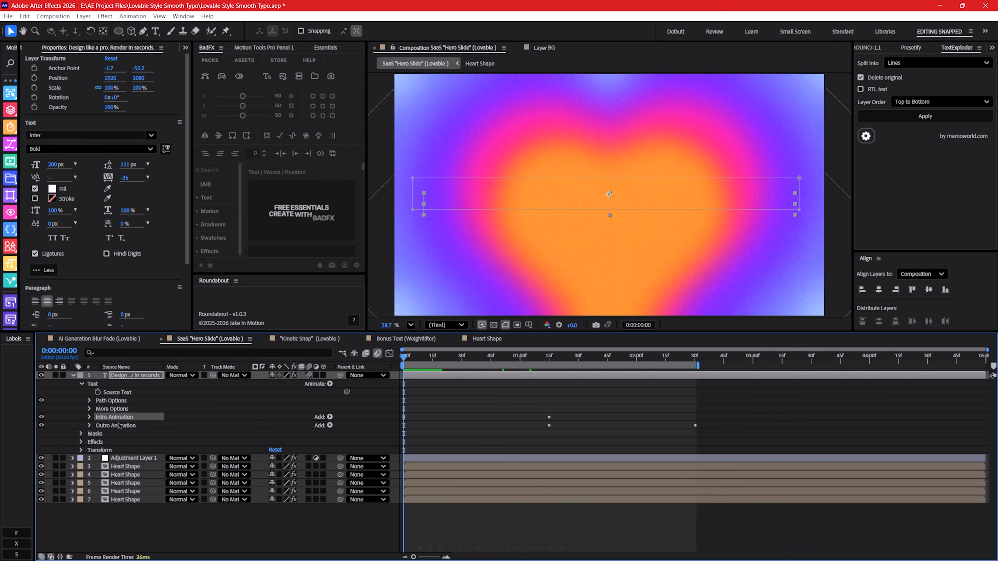
{"action": "left_click", "coordinate": [89, 418]}
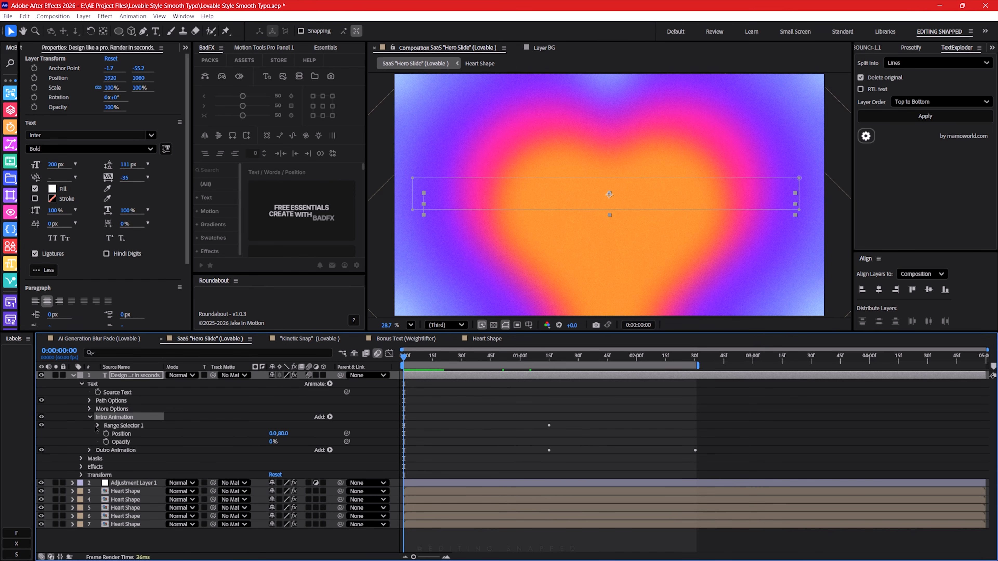
{"action": "left_click", "coordinate": [97, 426]}
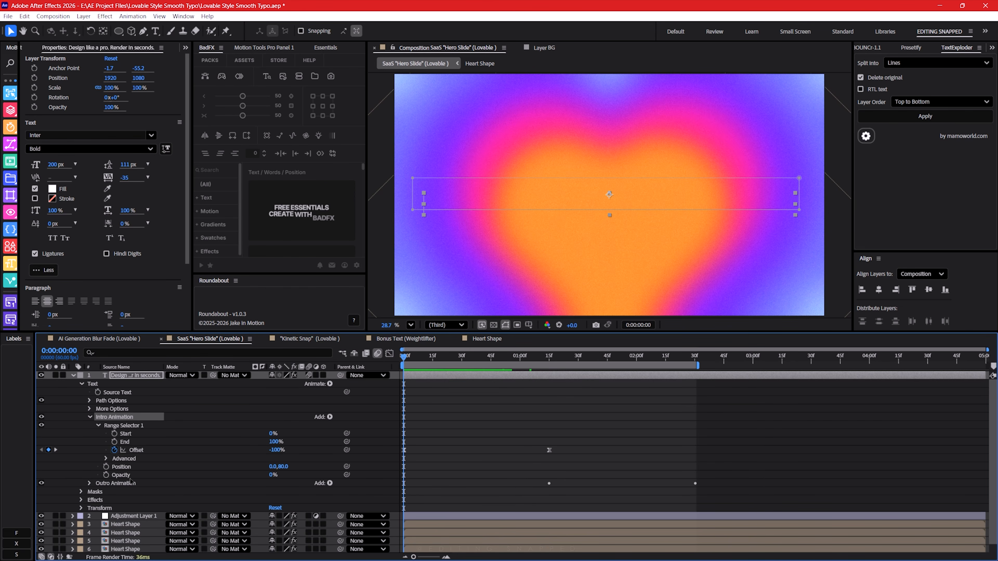
Review the available text animator properties, the Intro Animation's Offset keyframes and its Advanced settings, including the Shape options.
{"action": "left_click", "coordinate": [329, 384]}
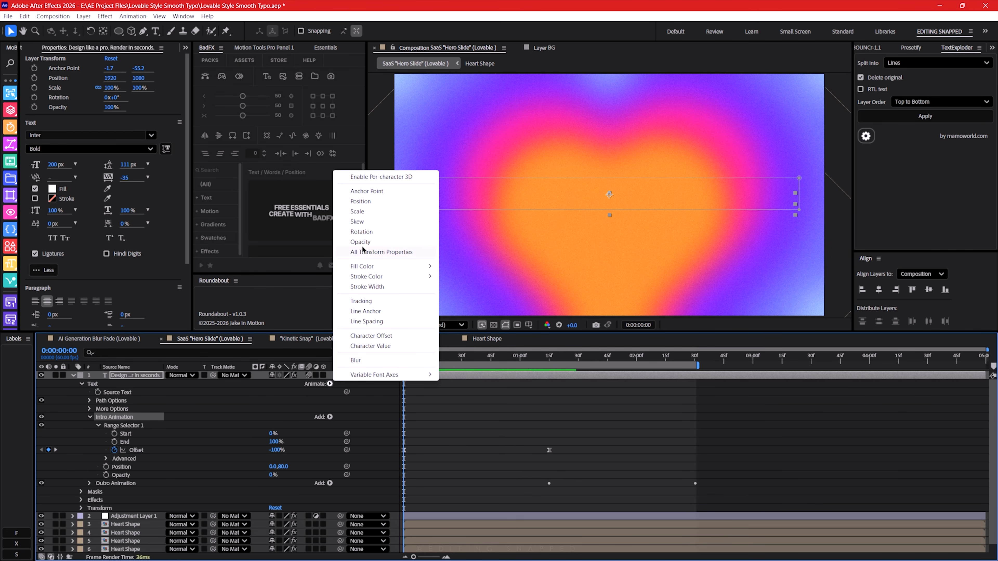
{"action": "left_click", "coordinate": [158, 453]}
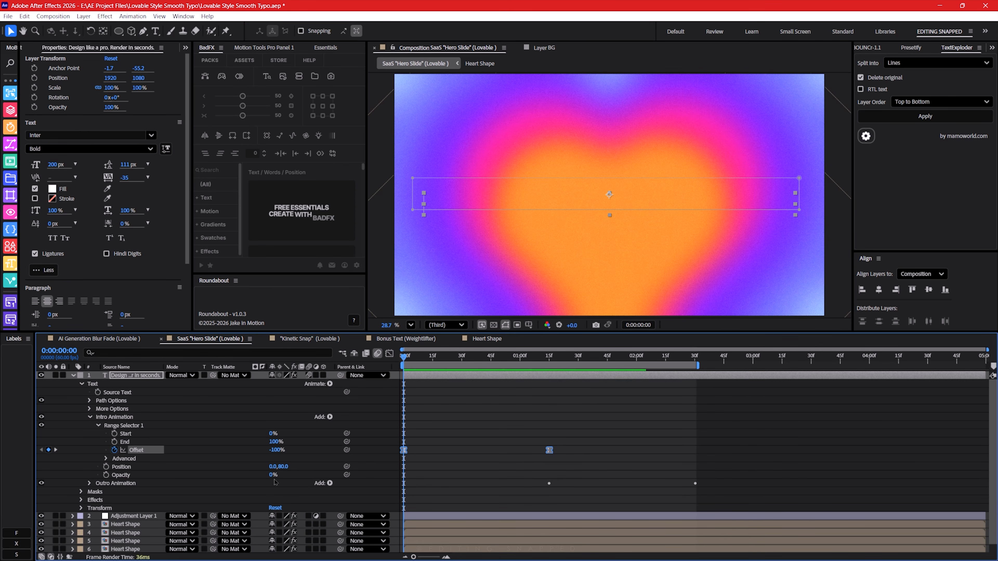
{"action": "left_click", "coordinate": [105, 459]}
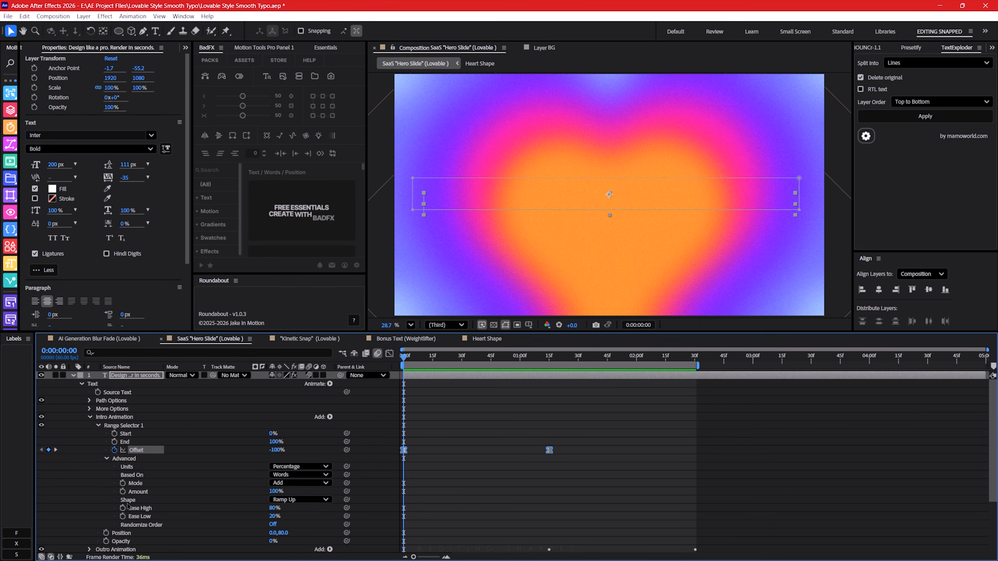
{"action": "left_click", "coordinate": [304, 501]}
{"action": "left_click", "coordinate": [155, 530]}
{"action": "scroll", "coordinate": [136, 471], "scroll_direction": "down", "scroll_amount": 3}
{"action": "scroll", "coordinate": [136, 458], "scroll_direction": "up", "scroll_amount": 3}
Scrub to 0:00:01:15 and 0:00:00:27 to check the intro's word-by-word motion, and collapse the Intro Animation.
{"action": "left_click_drag", "start_coordinate": [514, 360], "coordinate": [550, 362]}
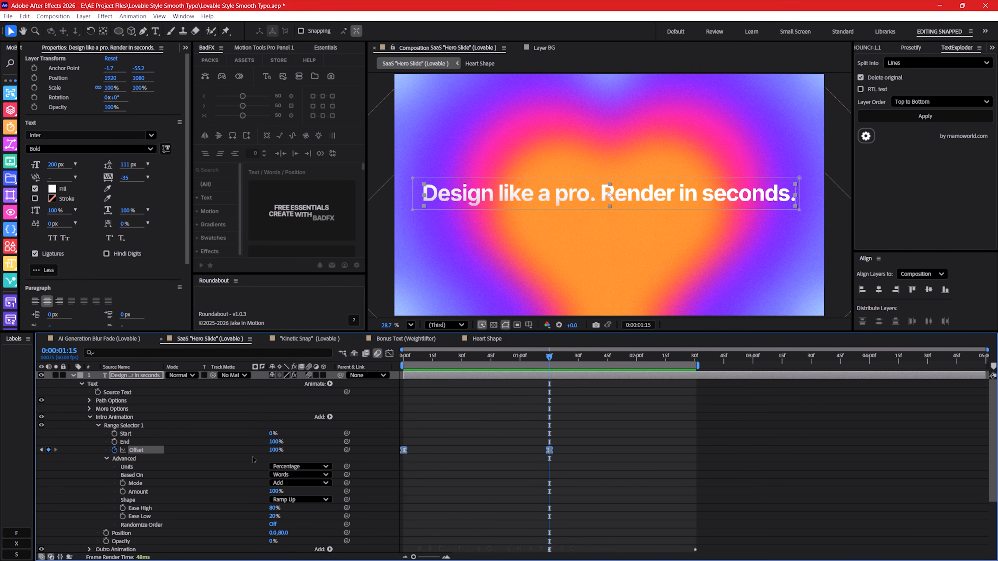
{"action": "left_click", "coordinate": [456, 357]}
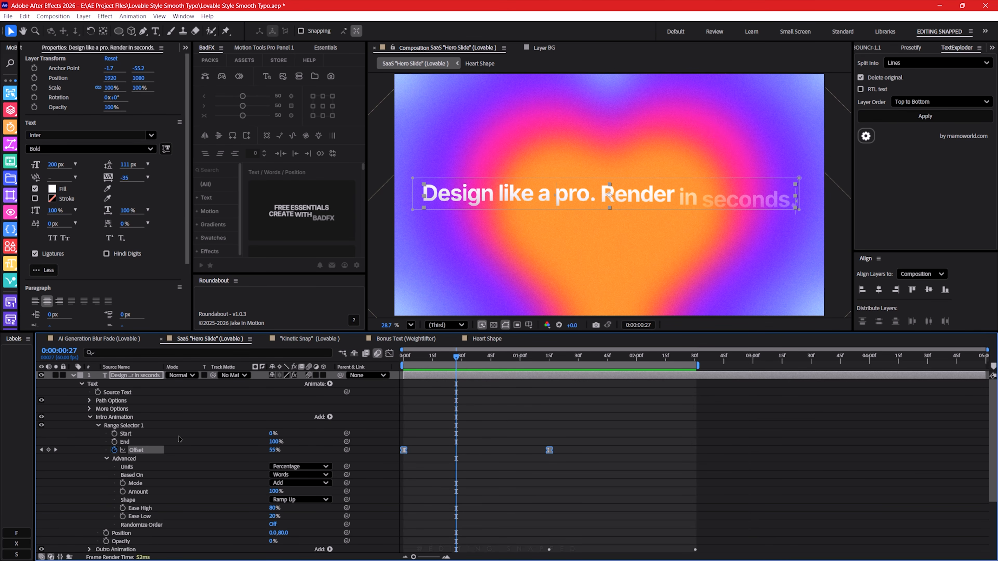
{"action": "left_click", "coordinate": [90, 417]}
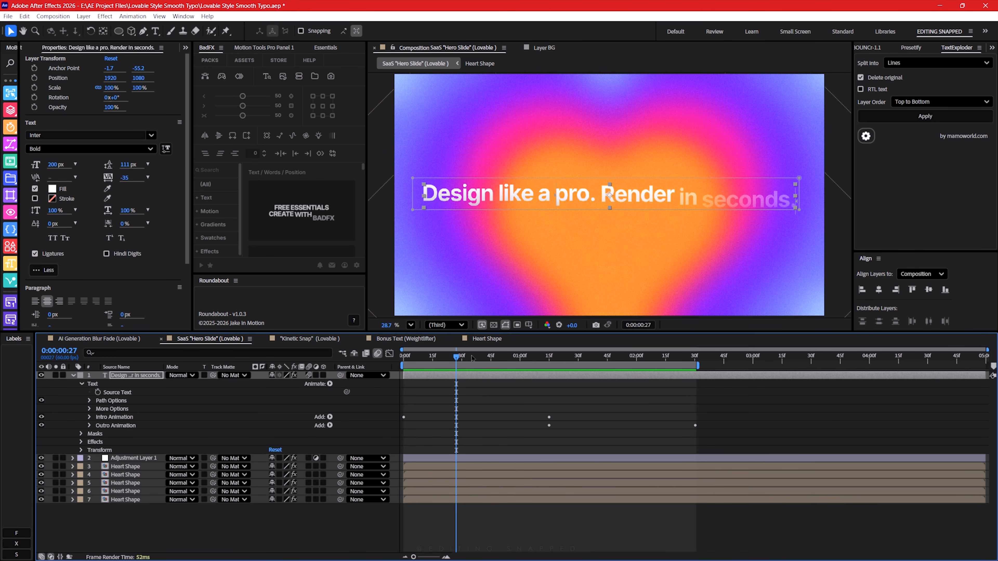
Preview the Hero Slide text animation repeatedly from the start, stopping to scrub to frame 15.
{"action": "key", "text": "space"}
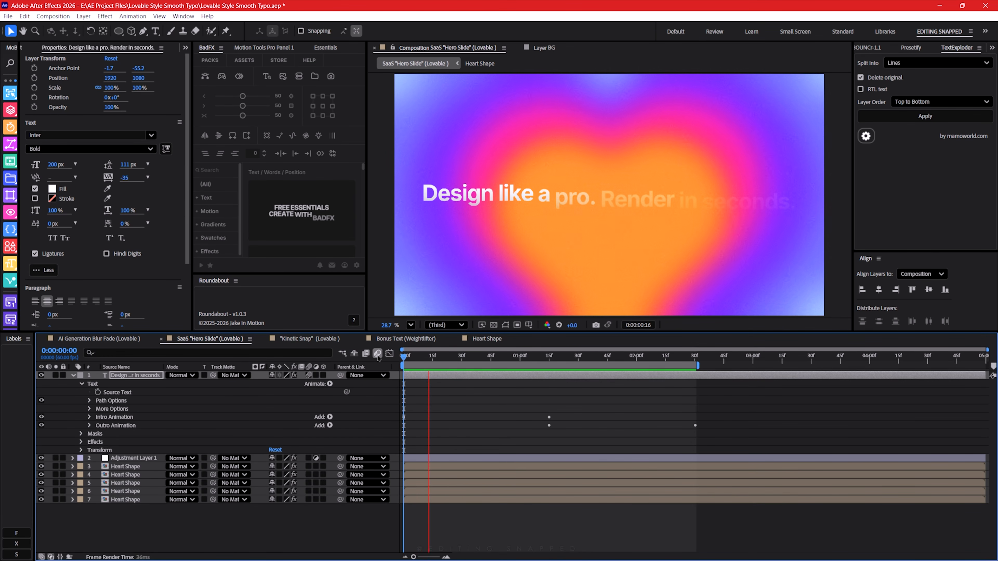
{"action": "left_click_drag", "start_coordinate": [409, 358], "coordinate": [438, 359]}
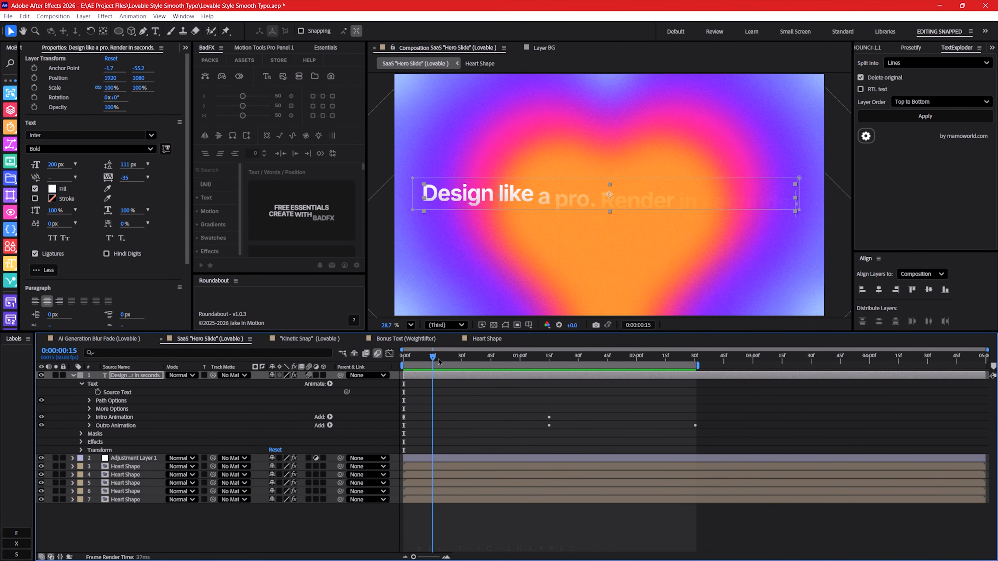
{"action": "key", "text": "space"}
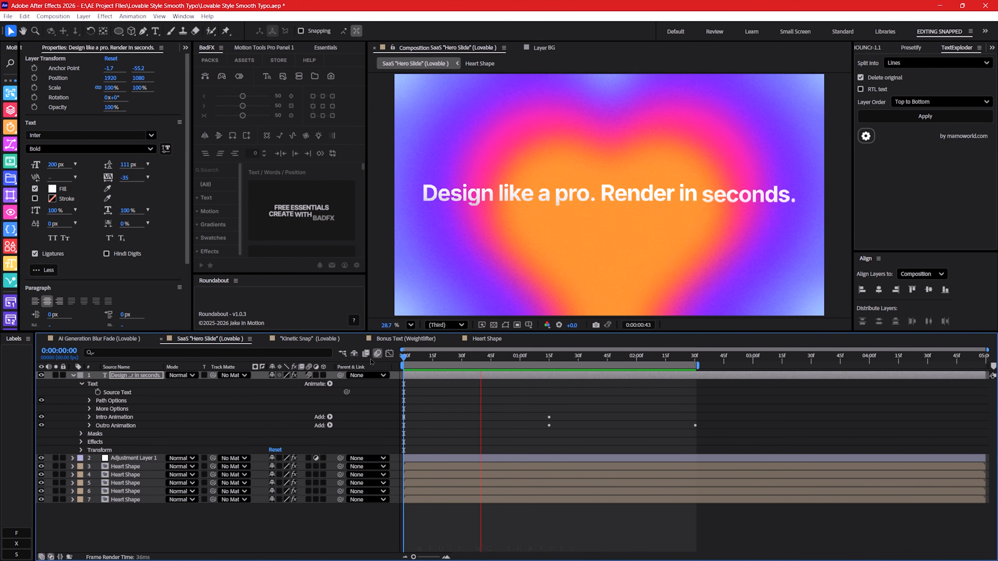
{"action": "key", "text": "space"}
{"action": "key", "text": "space"}
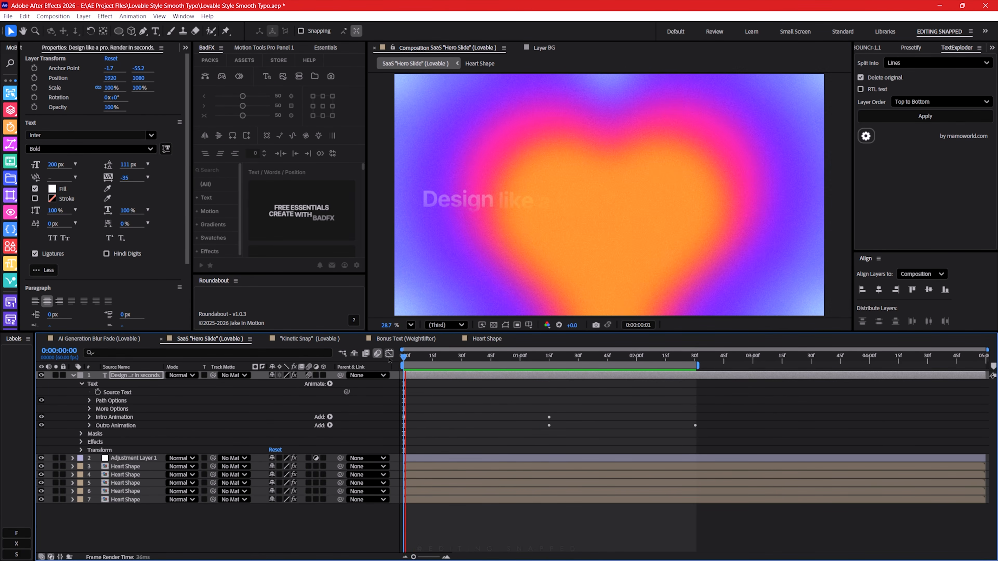
Scrub to 0:00:01:40 and expand the Outro Animation's Range Selector 1 and its Advanced settings to examine them.
{"action": "left_click_drag", "start_coordinate": [668, 358], "coordinate": [598, 377]}
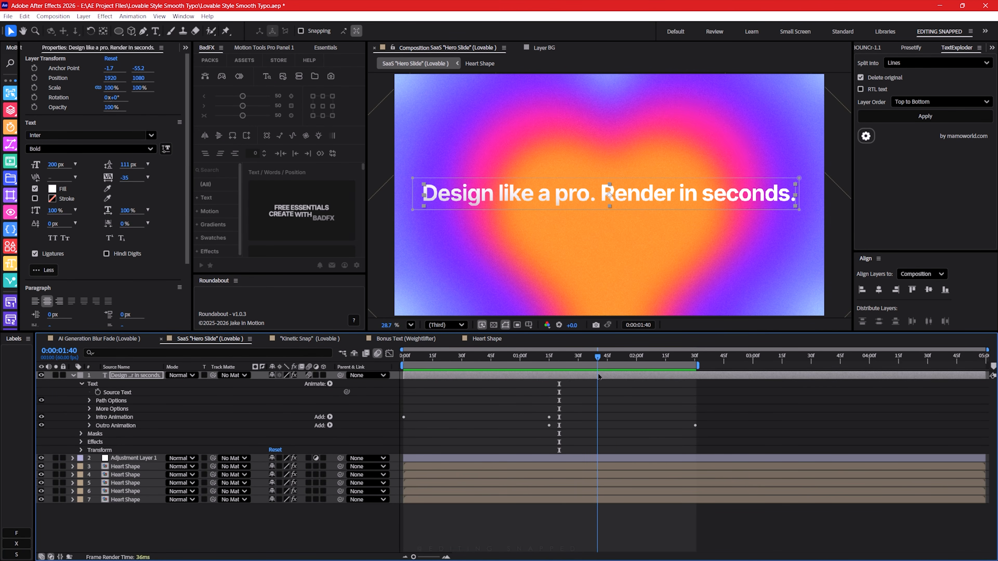
{"action": "left_click", "coordinate": [89, 425]}
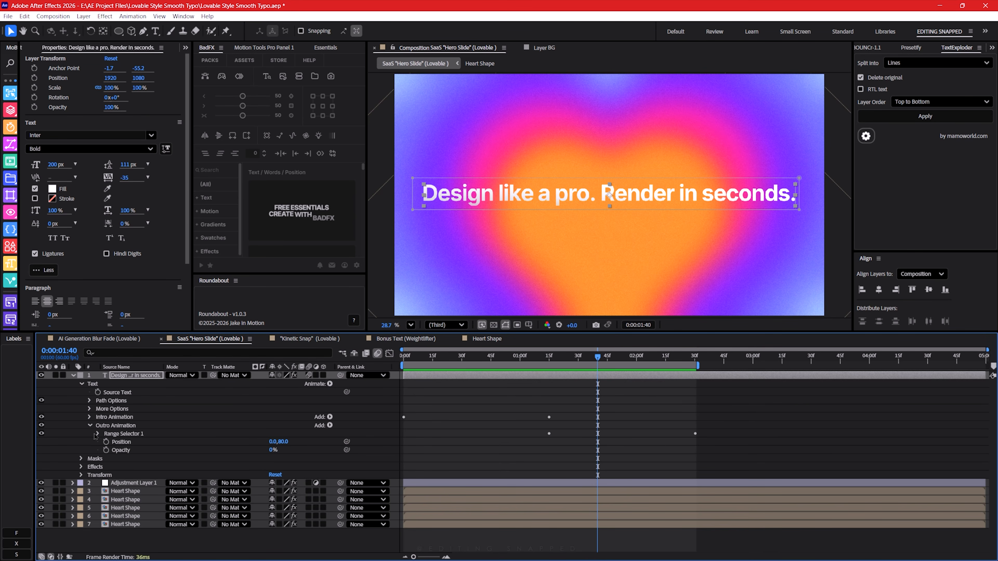
{"action": "left_click", "coordinate": [97, 434]}
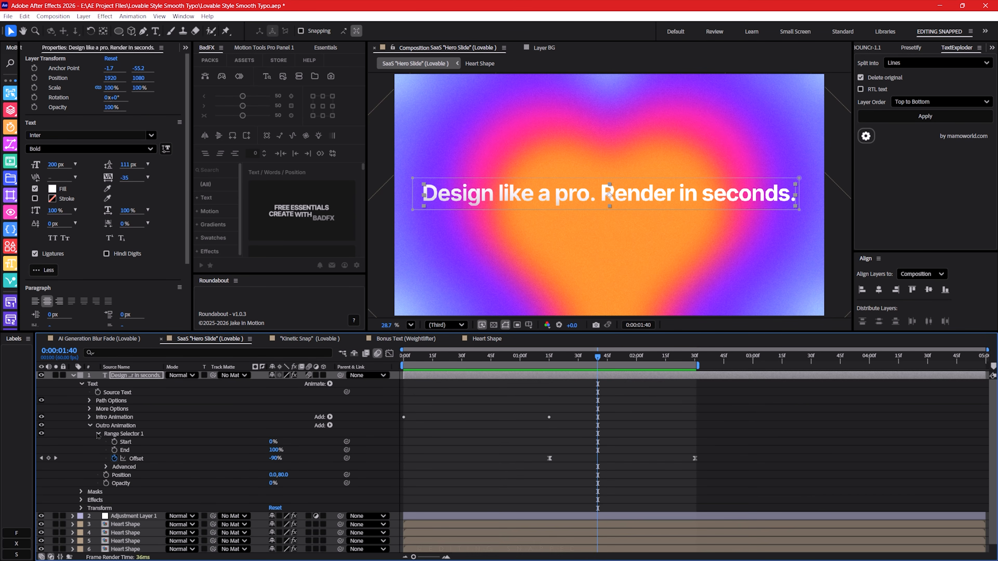
{"action": "left_click", "coordinate": [106, 466]}
{"action": "scroll", "coordinate": [146, 503], "scroll_direction": "down", "scroll_amount": 2}
{"action": "scroll", "coordinate": [149, 507], "scroll_direction": "up", "scroll_amount": 2}
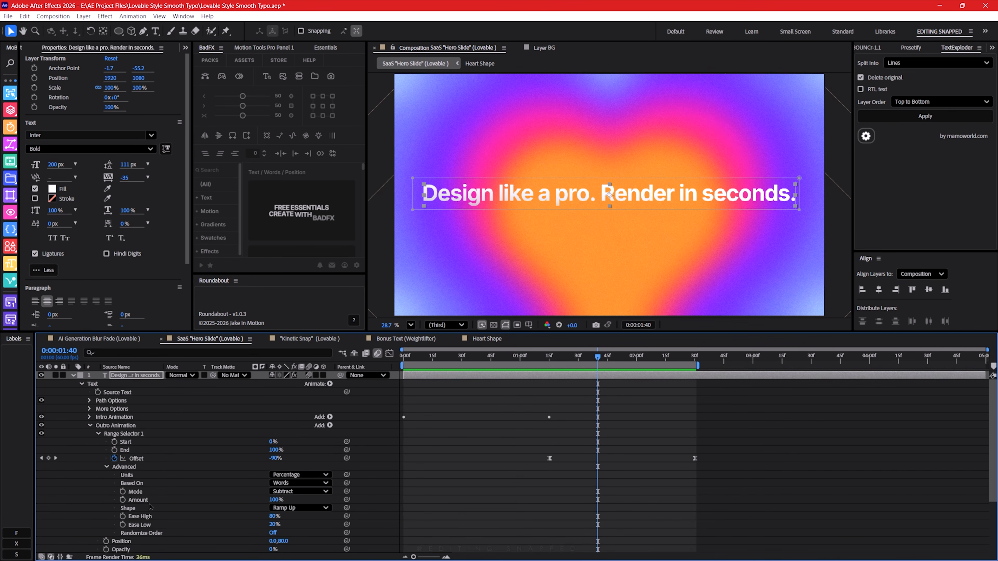
Compare the Intro and Outro Animation groups and scrub around 0:00:01:15 to check where the outro's Offset keyframes start.
{"action": "left_click", "coordinate": [105, 419]}
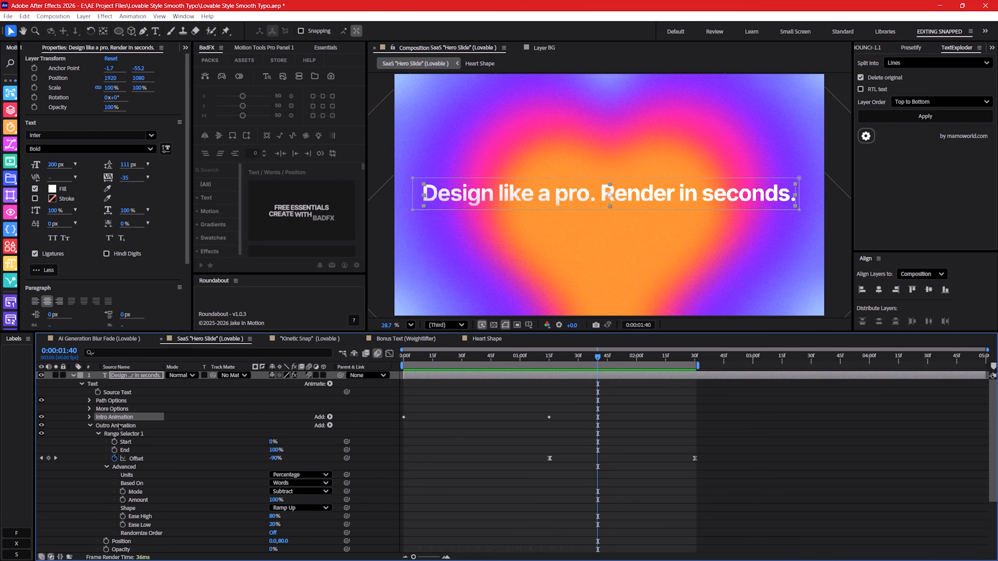
{"action": "left_click", "coordinate": [104, 426]}
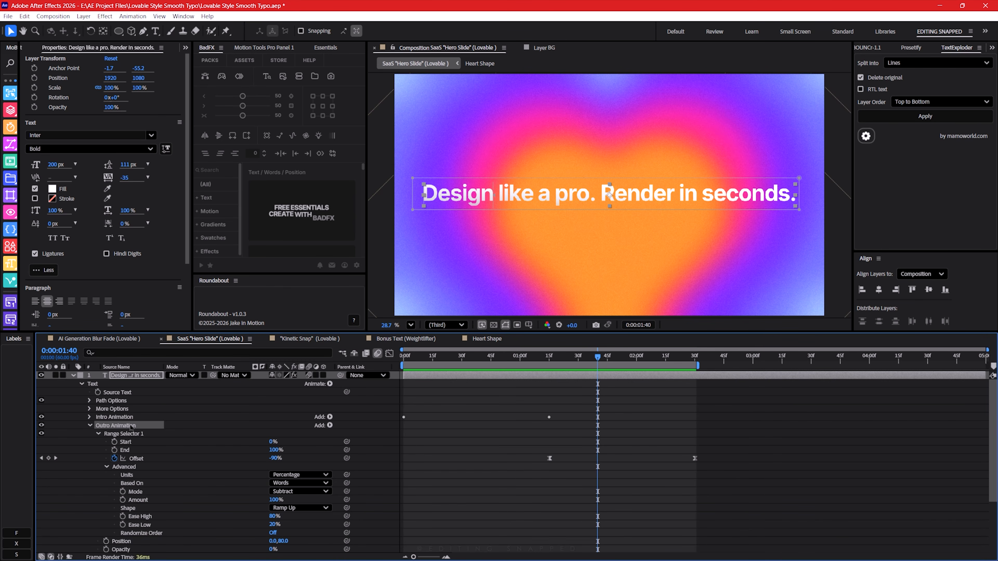
{"action": "scroll", "coordinate": [146, 468], "scroll_direction": "down", "scroll_amount": 2}
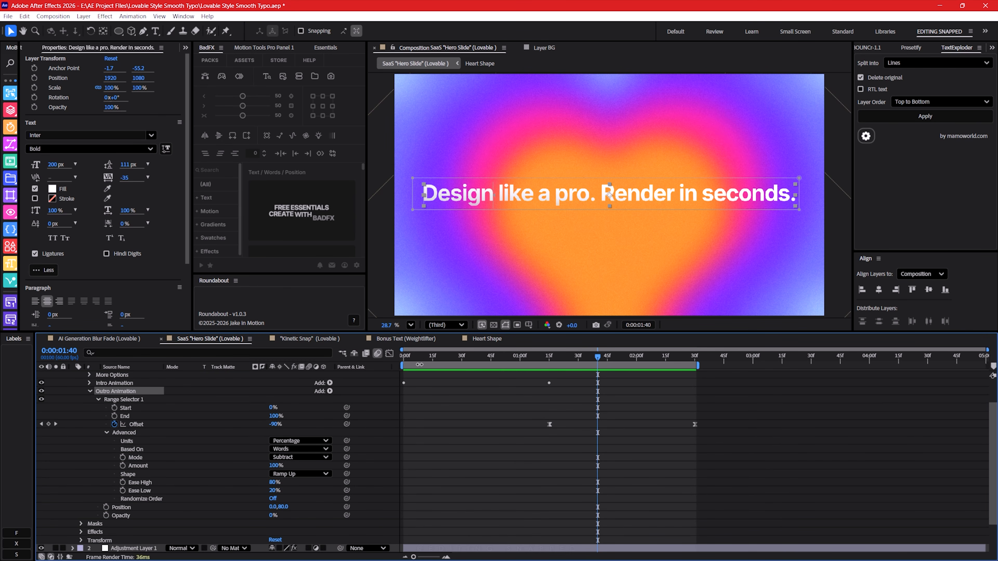
{"action": "left_click_drag", "start_coordinate": [559, 363], "coordinate": [551, 366]}
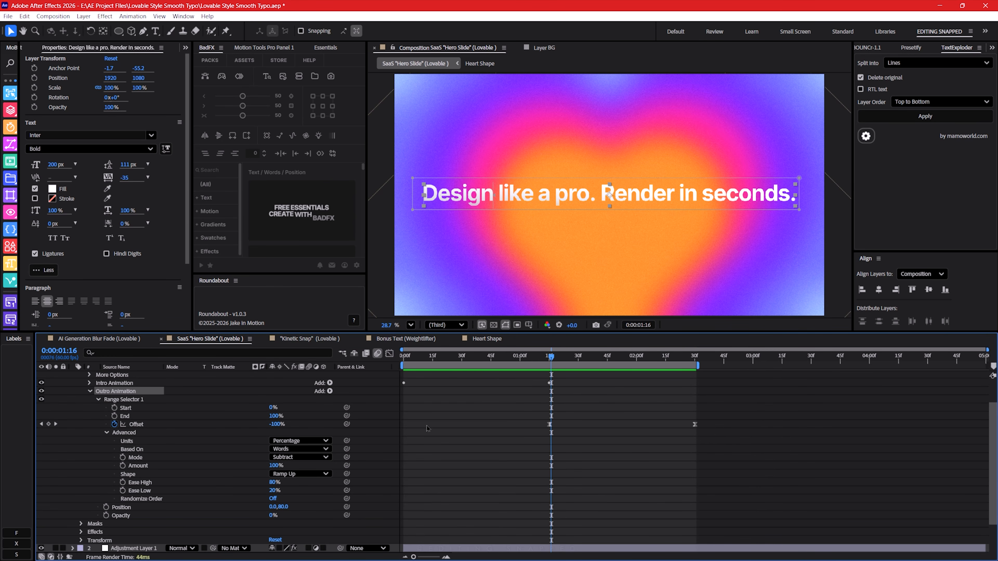
{"action": "left_click_drag", "start_coordinate": [408, 362], "coordinate": [549, 379]}
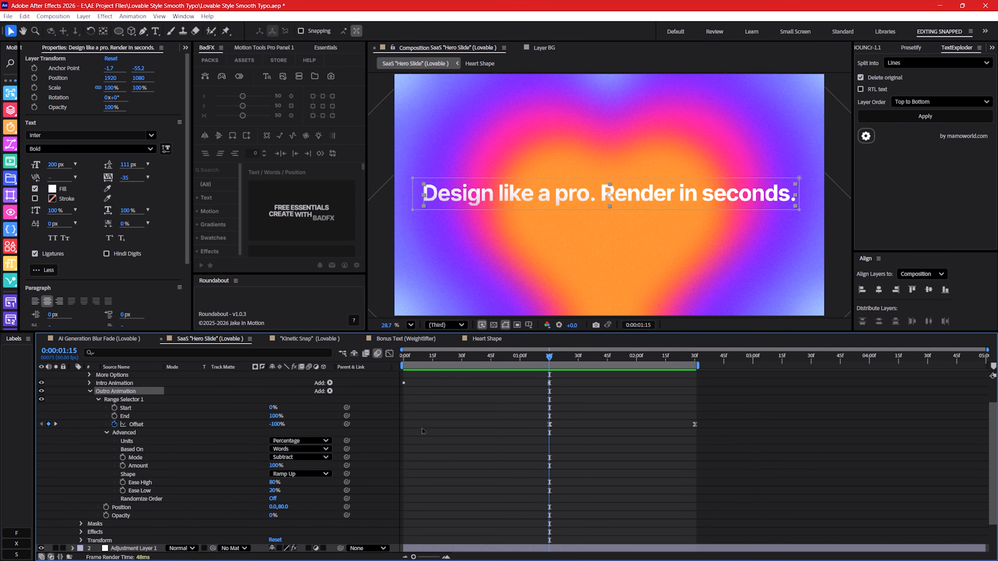
{"action": "mouse_move", "coordinate": [544, 363]}
{"action": "left_mouse_down"}
{"action": "mouse_move", "coordinate": [566, 362]}
{"action": "mouse_move", "coordinate": [554, 362]}
{"action": "left_mouse_up"}
Check the Outro Animation's Mode options keeping Subtract, return to the first frame and collapse the outro group.
{"action": "left_click", "coordinate": [294, 457]}
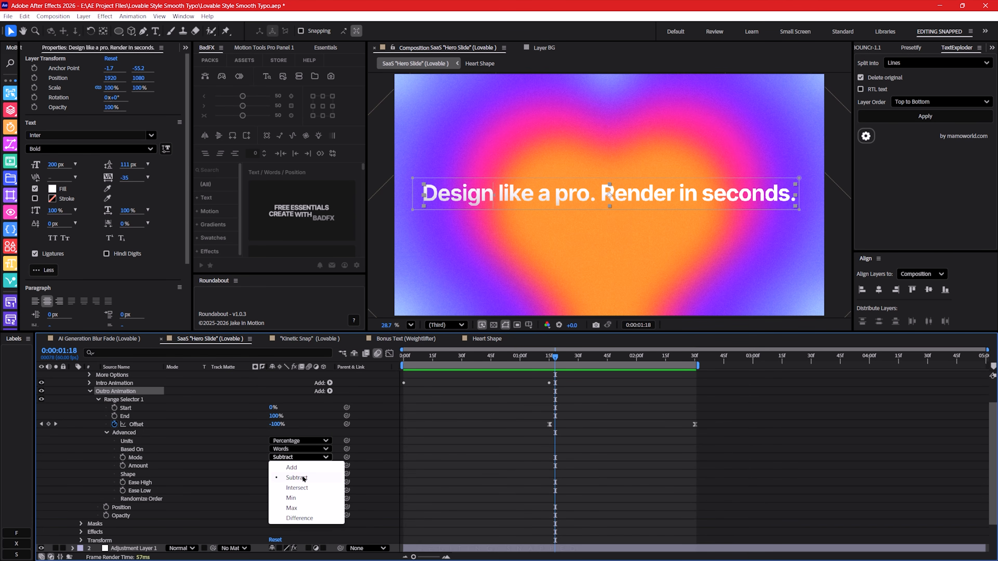
{"action": "left_click", "coordinate": [302, 478]}
{"action": "left_click_drag", "start_coordinate": [552, 364], "coordinate": [402, 364]}
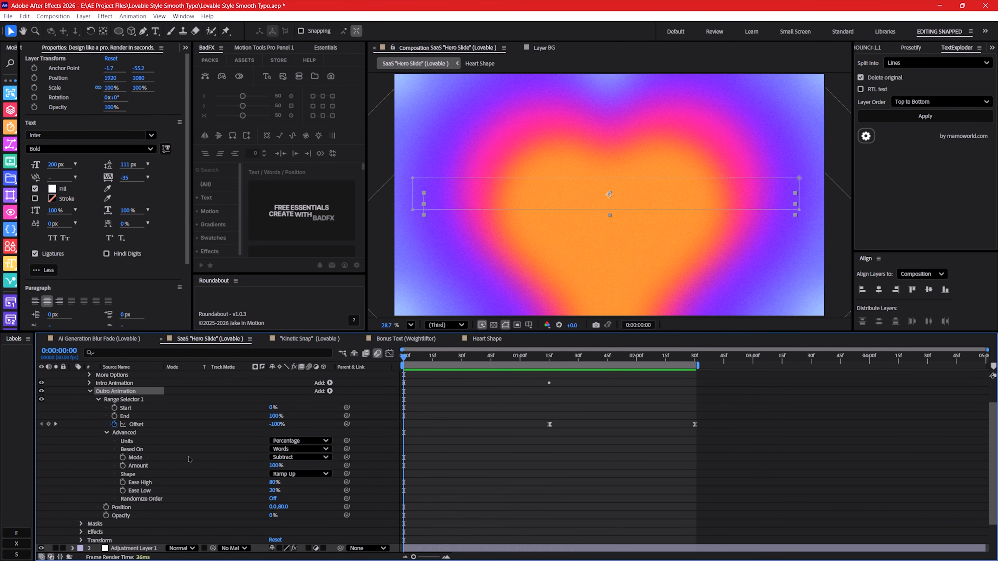
{"action": "scroll", "coordinate": [99, 438], "scroll_direction": "up", "scroll_amount": 2}
{"action": "left_click", "coordinate": [90, 426]}
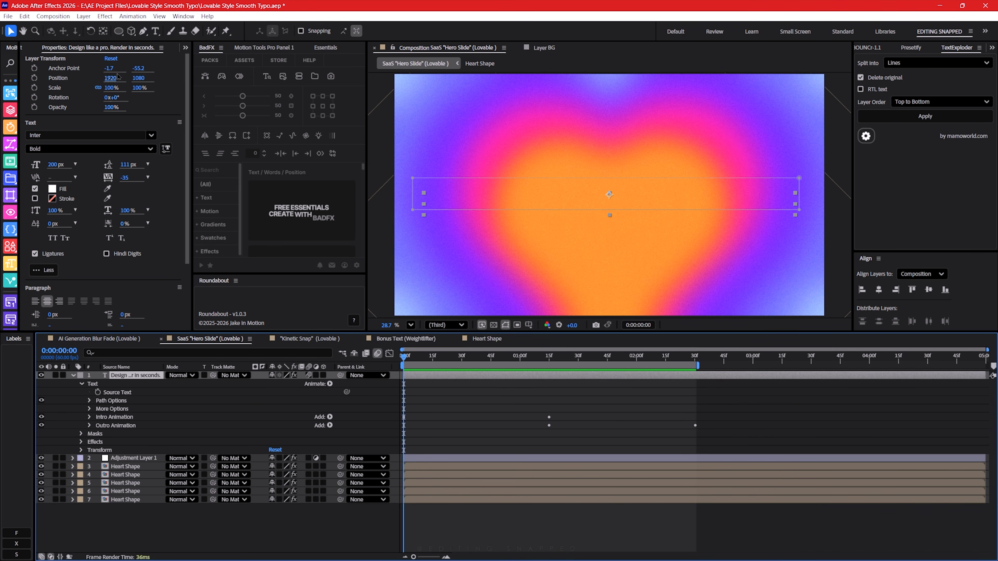
Choose the Rectangle tool, preview the text animation and expand the text layer's Mask 1 properties.
{"action": "left_click_drag", "start_coordinate": [118, 30], "coordinate": [178, 35]}
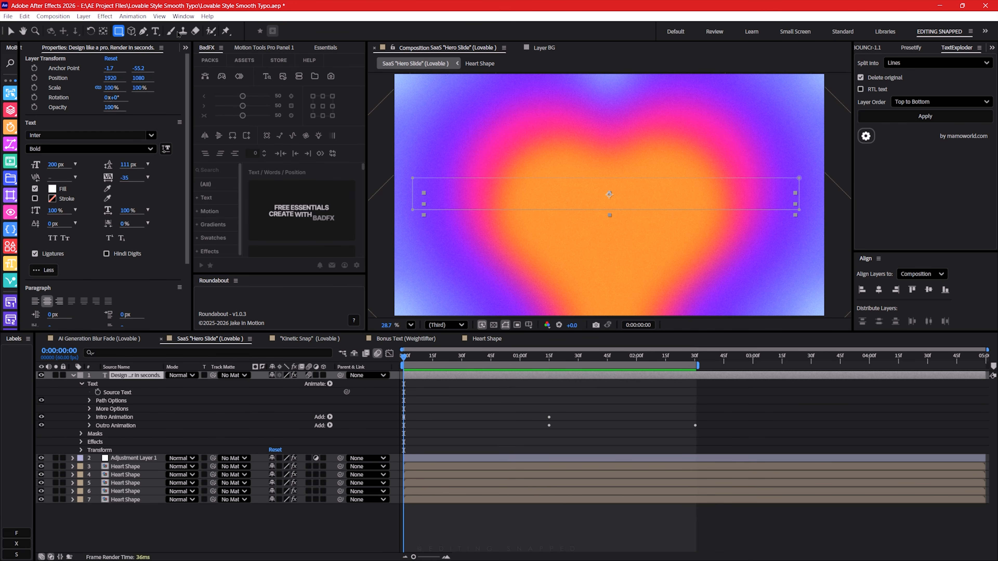
{"action": "left_click", "coordinate": [281, 514]}
{"action": "key", "text": "space"}
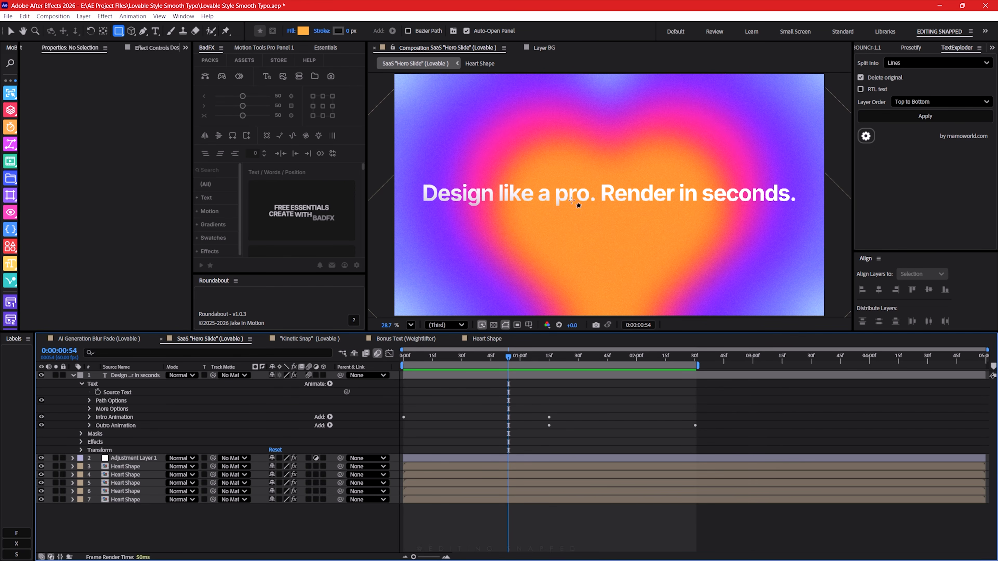
{"action": "left_click", "coordinate": [80, 434]}
{"action": "left_click", "coordinate": [89, 442]}
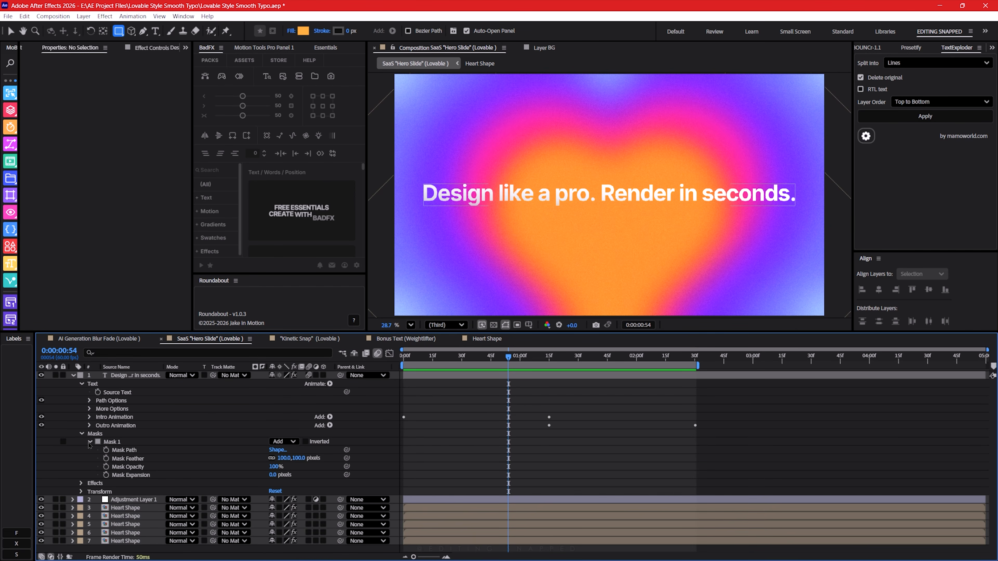
Preview up to 0:00:01:10, examine Mask 1's mode and Mask Feather, and return to the first frame.
{"action": "key", "text": "space"}
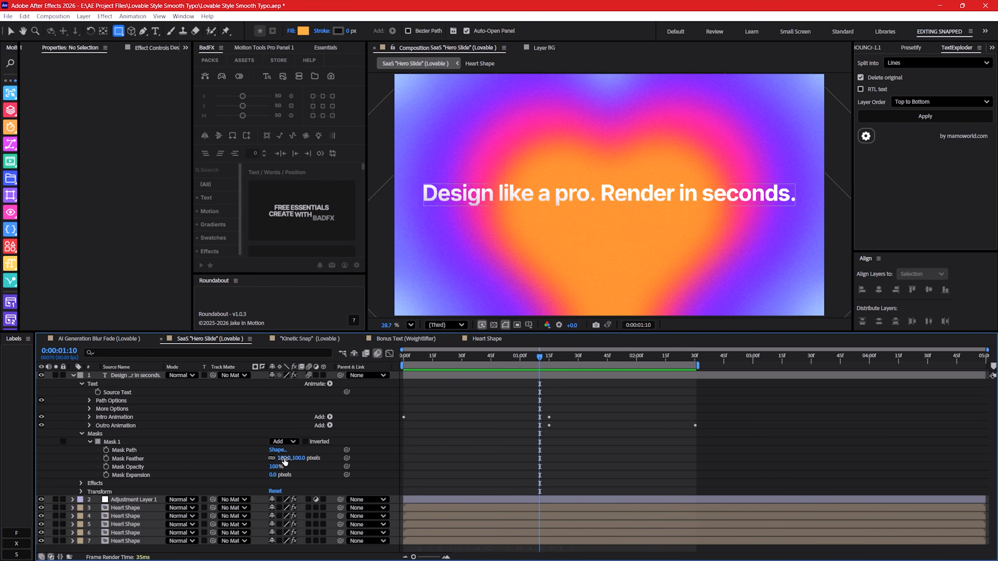
{"action": "left_click", "coordinate": [281, 443]}
{"action": "left_click", "coordinate": [290, 463]}
{"action": "left_click_drag", "start_coordinate": [435, 357], "coordinate": [400, 362]}
Reveal the text layer's Offset keyframes and inspect the keyframe velocity of the two intro Offset keyframes.
{"action": "left_click", "coordinate": [126, 376]}
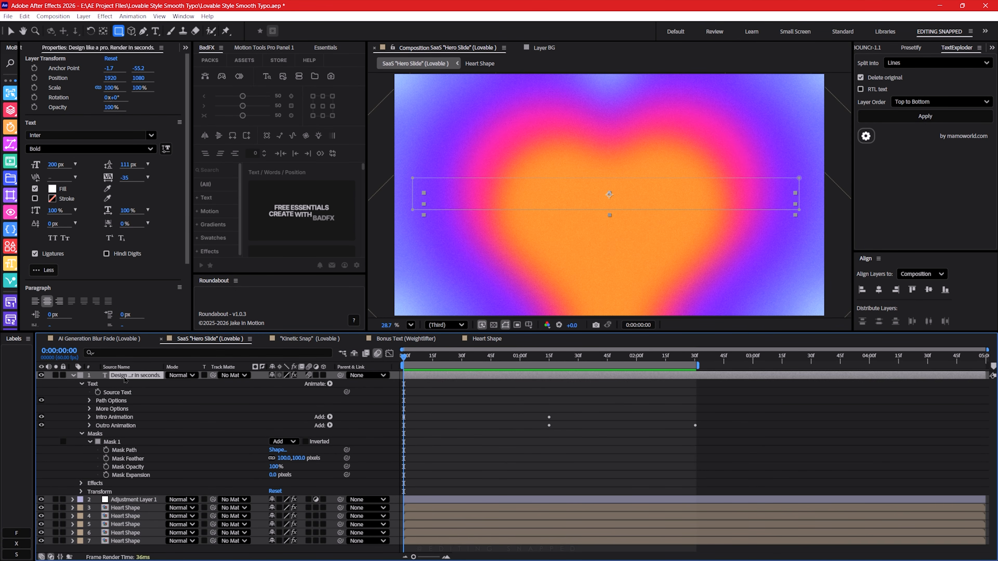
{"action": "key", "text": "u"}
{"action": "key", "text": "u"}
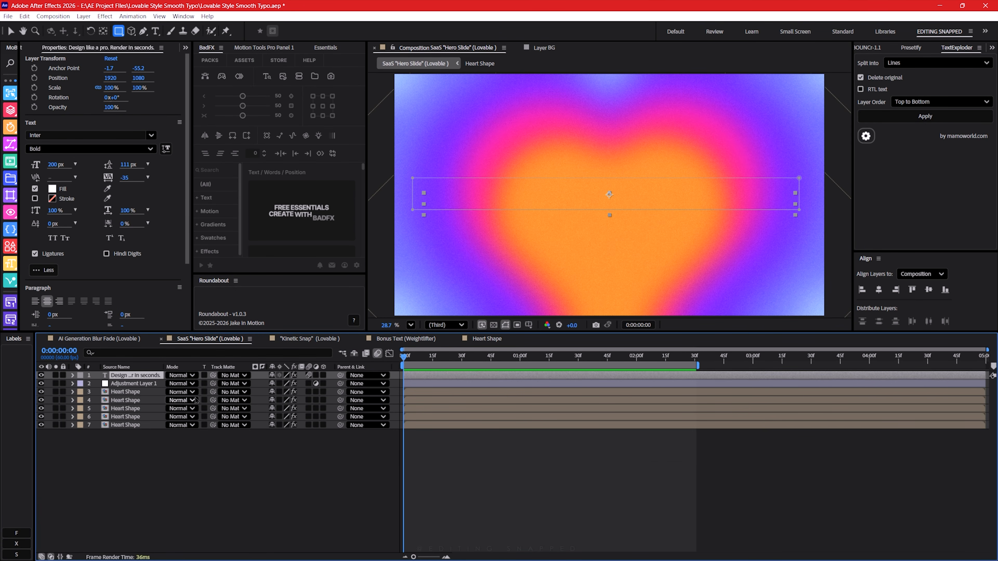
{"action": "key", "text": "u"}
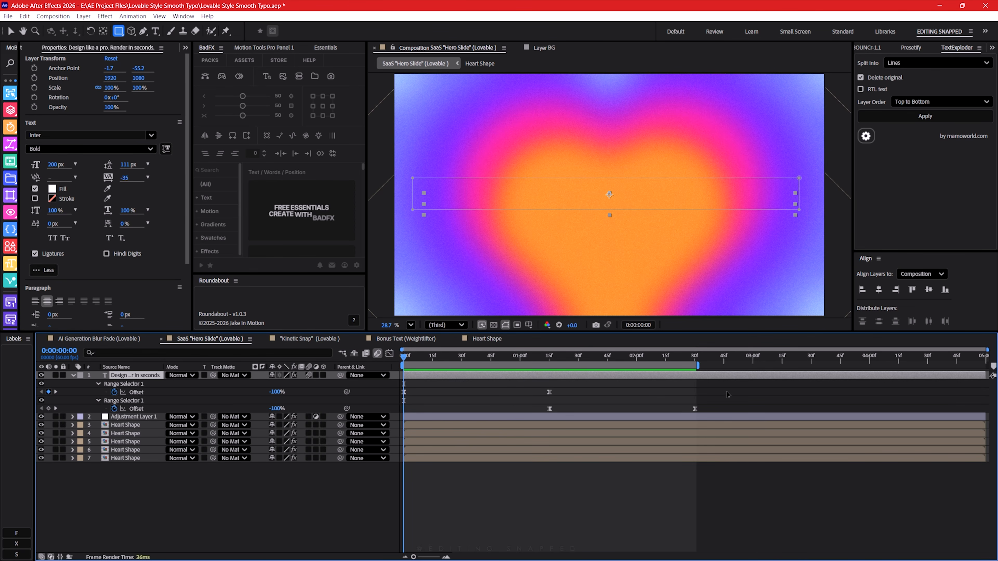
{"action": "left_click_drag", "start_coordinate": [723, 387], "coordinate": [405, 416]}
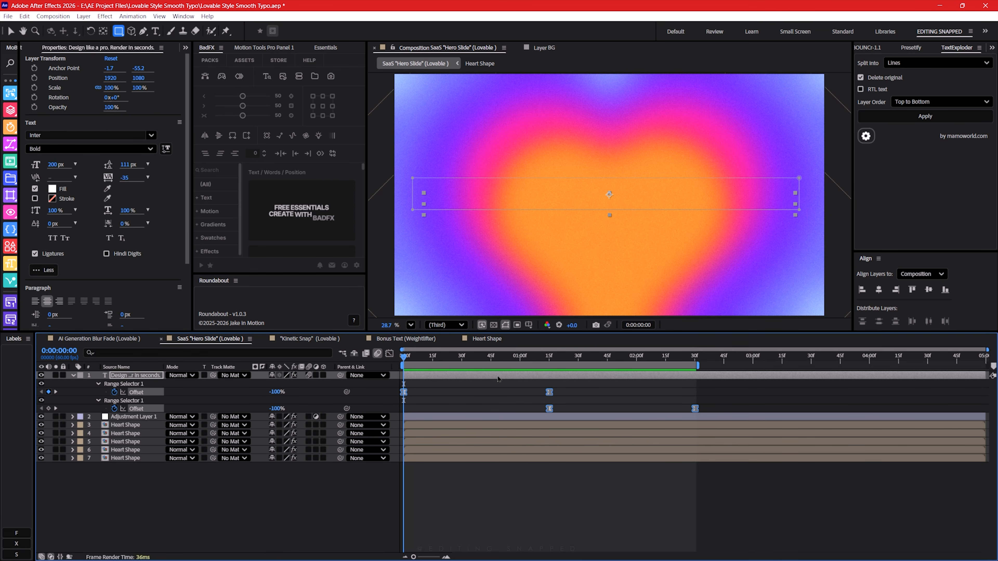
{"action": "left_click_drag", "start_coordinate": [576, 385], "coordinate": [377, 400]}
{"action": "right_click", "coordinate": [406, 393]}
{"action": "right_click", "coordinate": [549, 392]}
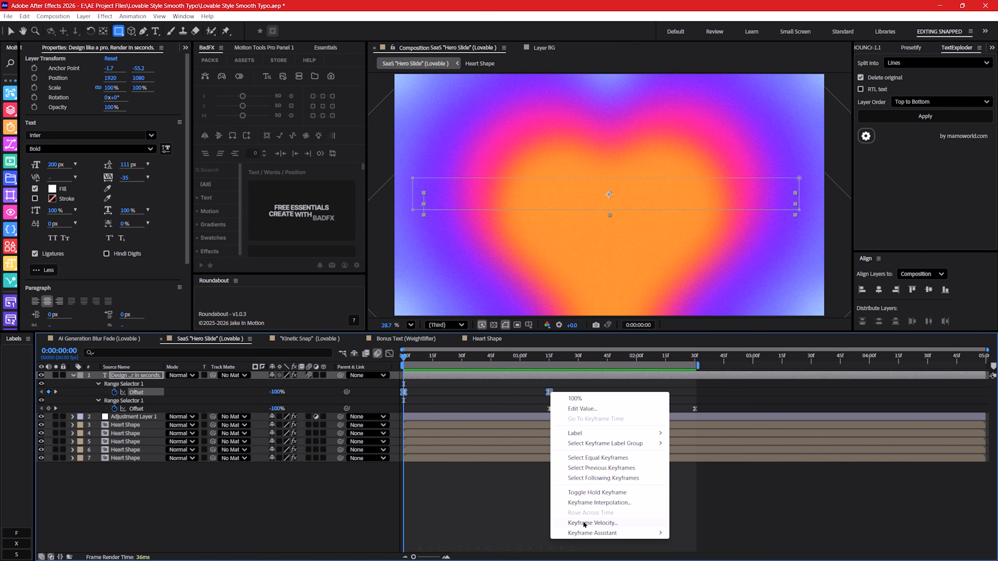
{"action": "left_click", "coordinate": [578, 499]}
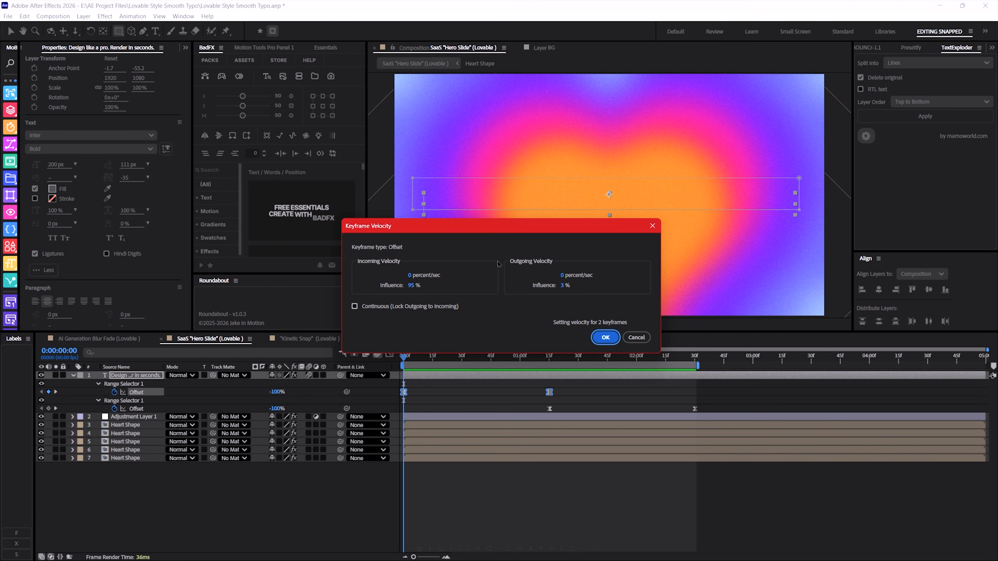
{"action": "left_click", "coordinate": [605, 337]}
Inspect the keyframe velocity of the two outro Offset keyframes, leaving the influence values as they are.
{"action": "left_click_drag", "start_coordinate": [526, 403], "coordinate": [697, 411]}
{"action": "right_click", "coordinate": [697, 411]}
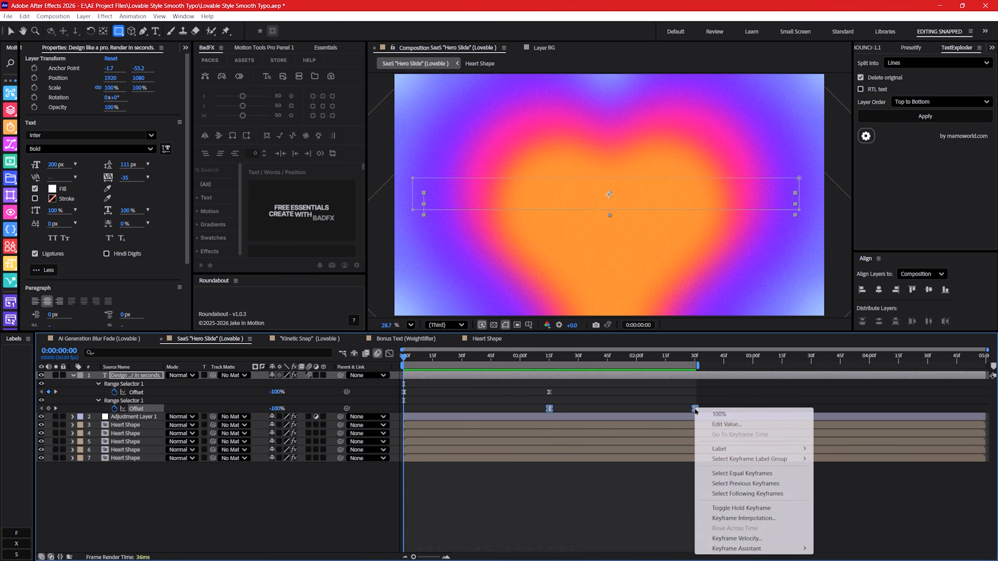
{"action": "left_click", "coordinate": [726, 542]}
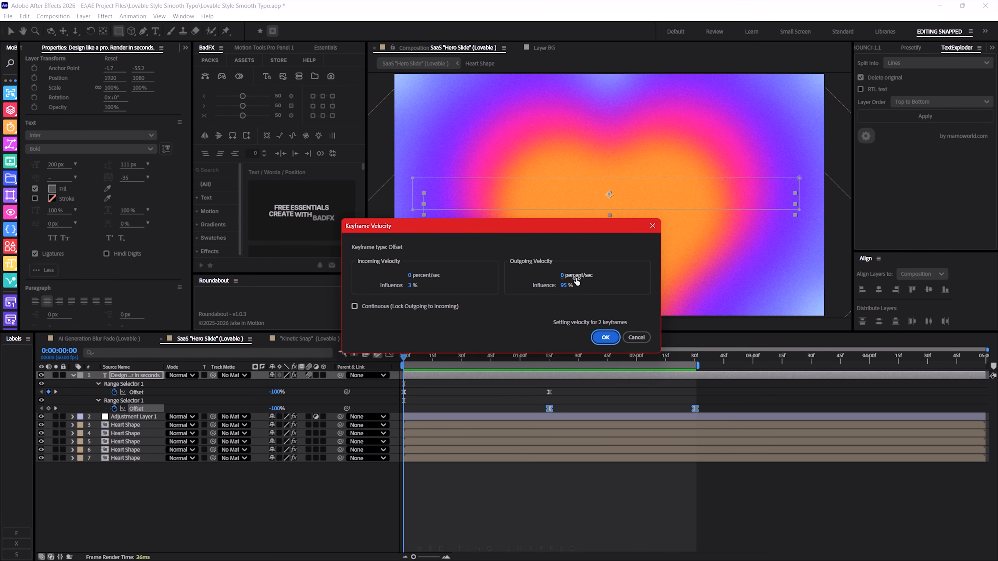
{"action": "left_click", "coordinate": [605, 338]}
Collapse the text layer's keyframes and preview the whole Hero Slide animation, stopping at 0:00:00:02.
{"action": "left_click", "coordinate": [684, 356]}
{"action": "key", "text": "space"}
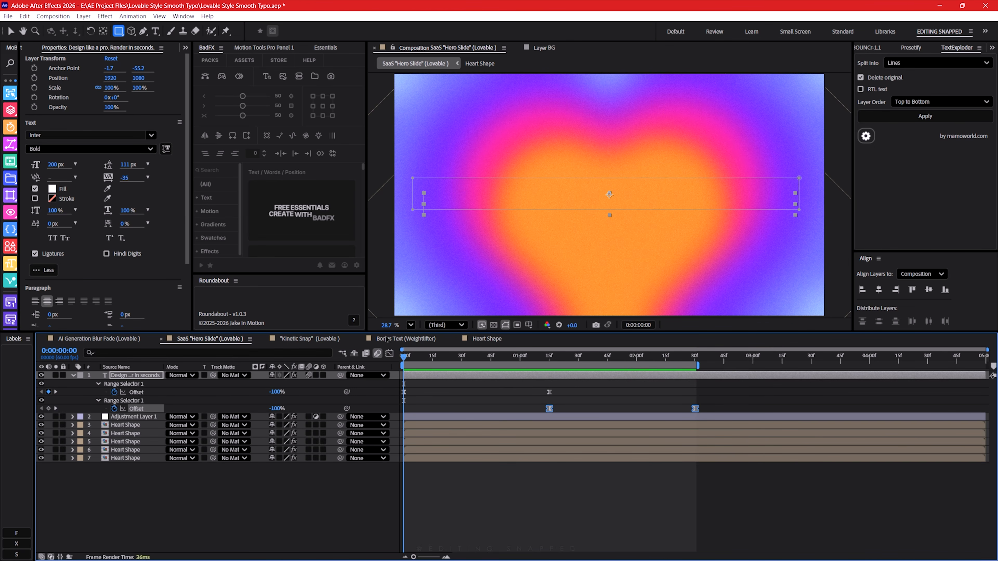
{"action": "left_click", "coordinate": [132, 375]}
{"action": "key", "text": "u"}
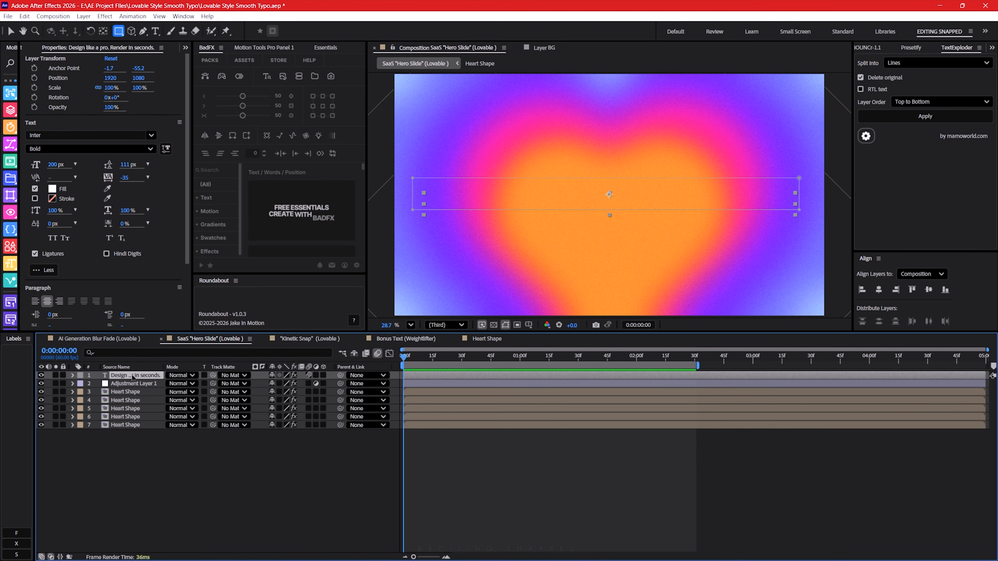
{"action": "left_click", "coordinate": [309, 376]}
{"action": "key", "text": "space"}
{"action": "key", "text": "space"}
{"action": "key", "text": "space"}
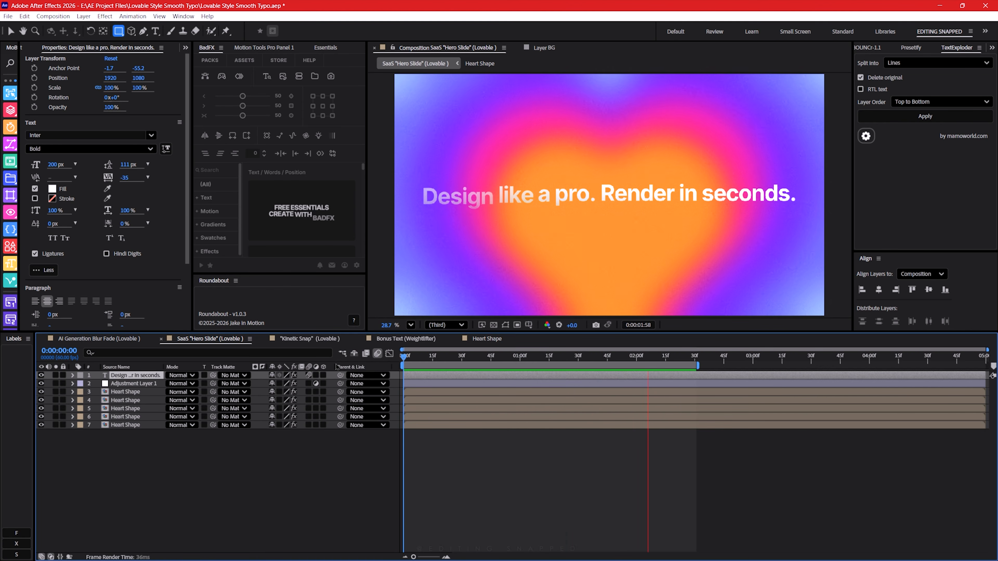
{"action": "left_click", "coordinate": [407, 361]}
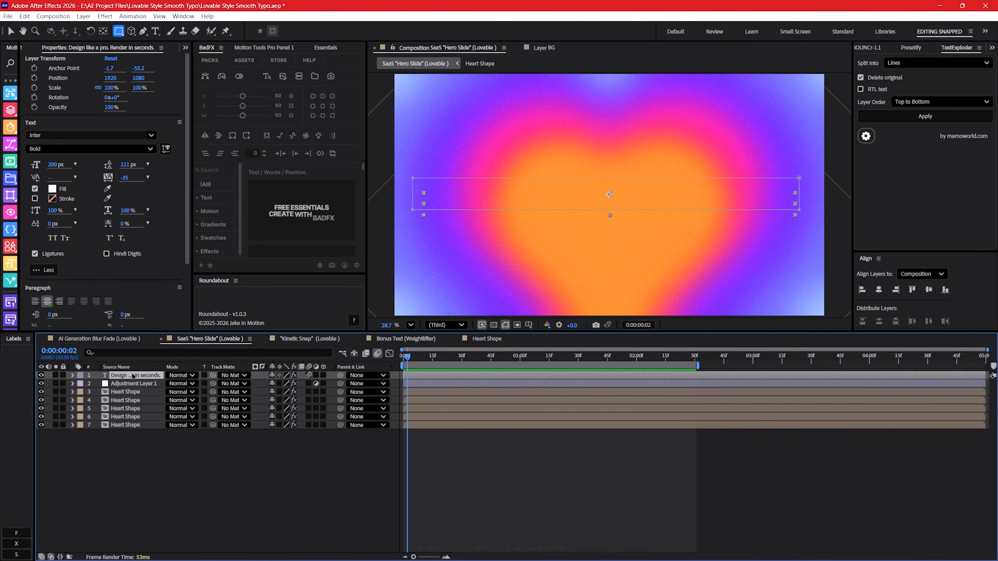
Show the text layer's Effect Controls and compare its Gradient Ramp with the one in the AI Generation Blur Fade composition.
{"action": "left_click", "coordinate": [185, 48]}
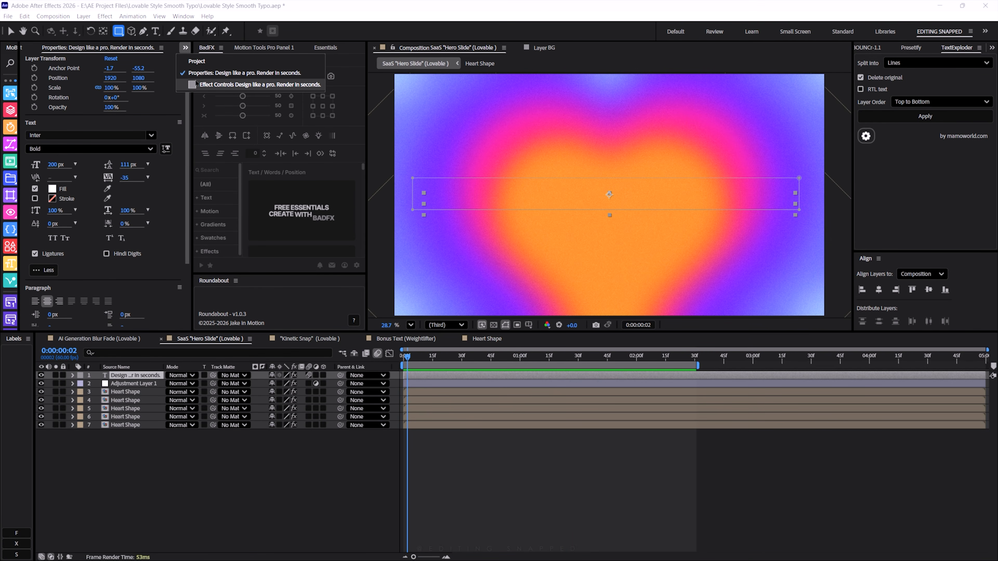
{"action": "left_click", "coordinate": [195, 84]}
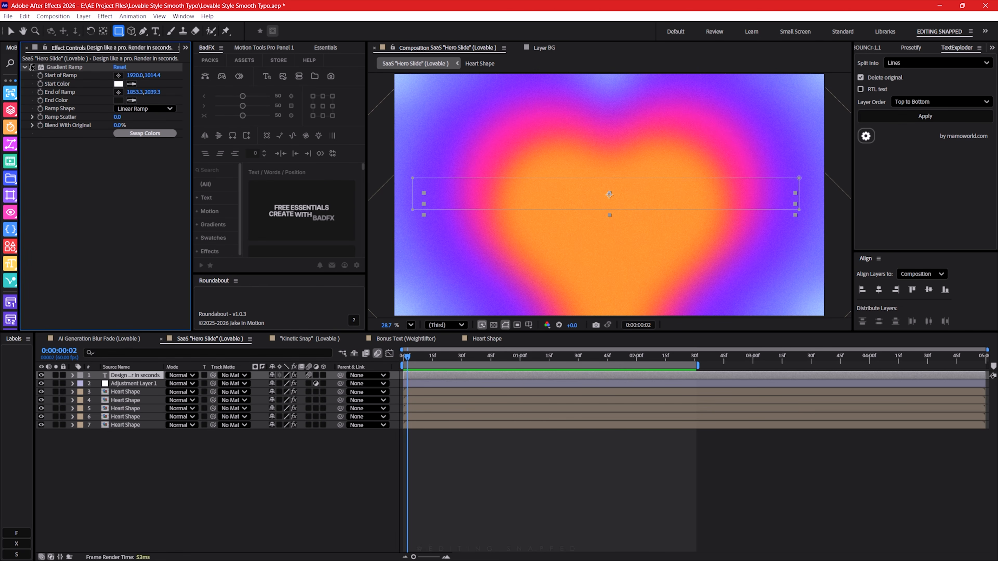
{"action": "left_click", "coordinate": [93, 339]}
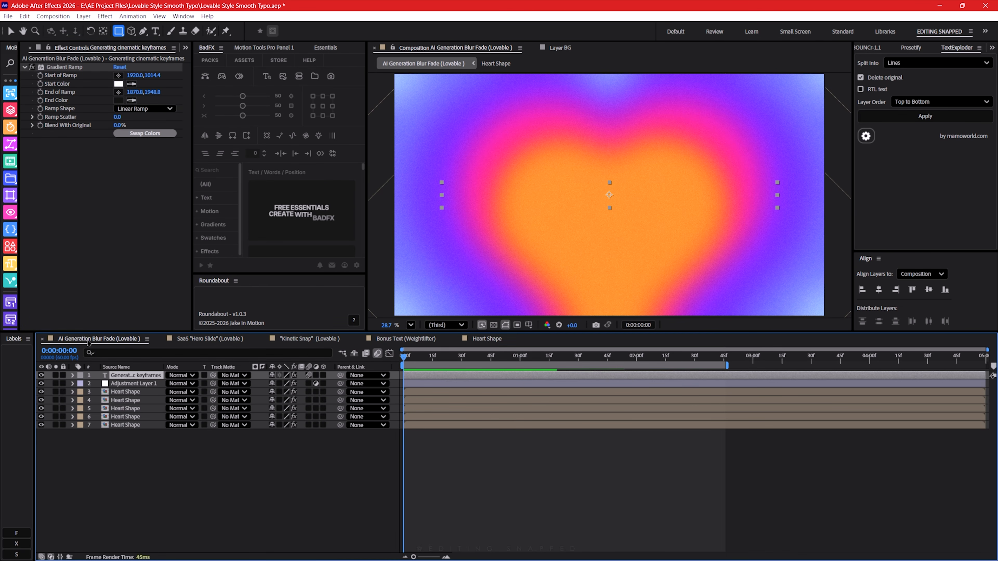
{"action": "left_click", "coordinate": [214, 339]}
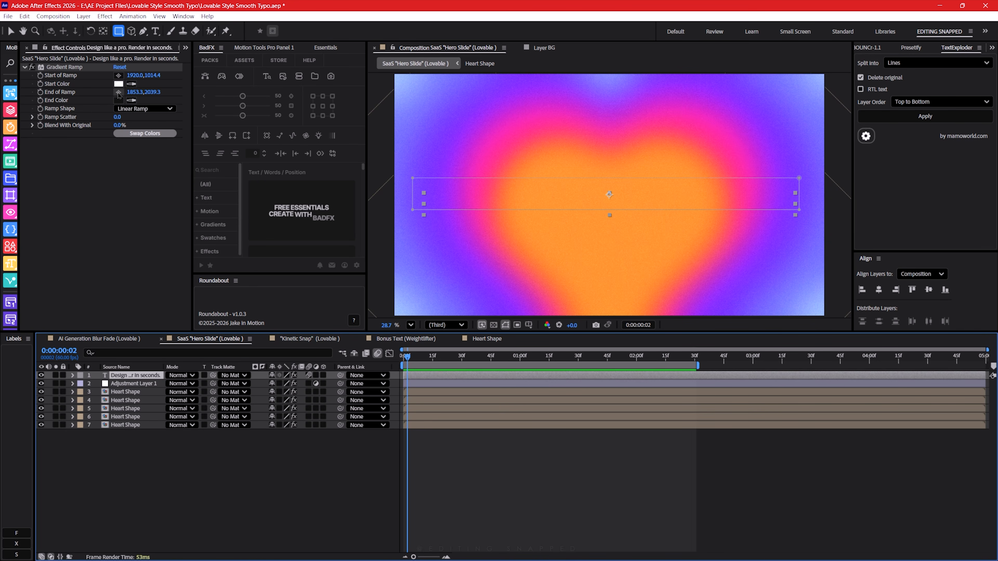
Preview the Hero Slide text once more with nothing selected, and open the "Kinetic Snap" (Lovable) composition.
{"action": "key", "text": "space"}
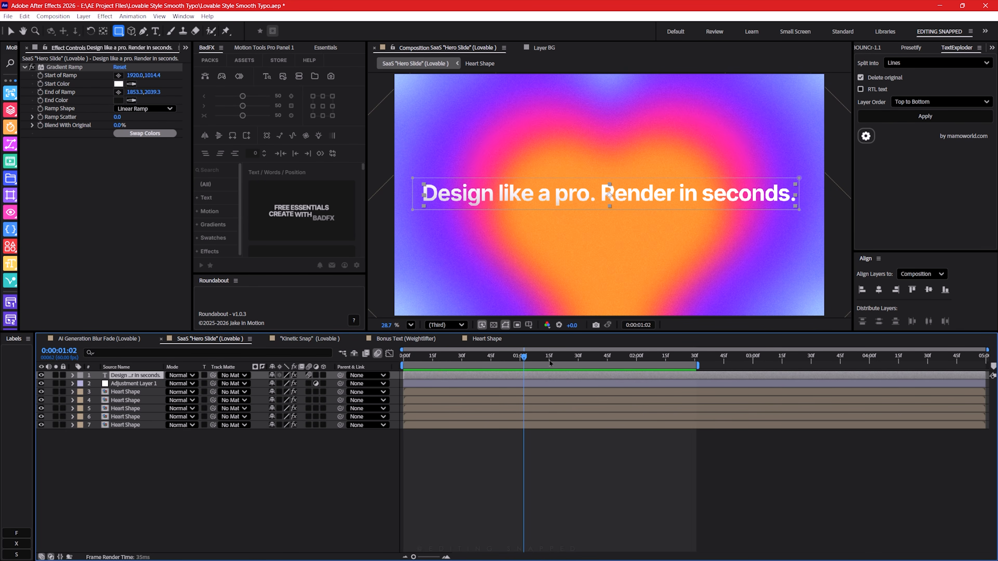
{"action": "left_click", "coordinate": [299, 450]}
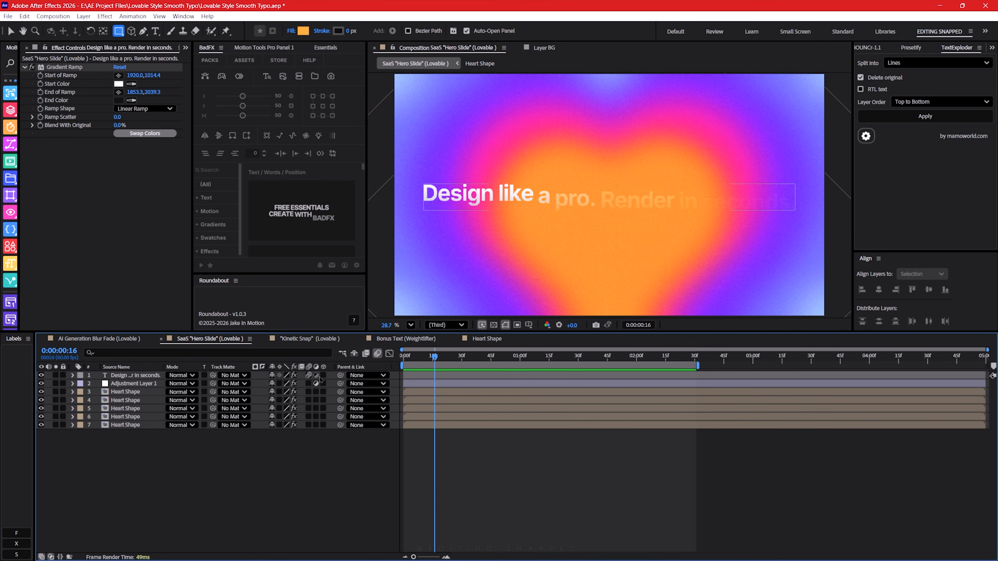
{"action": "left_click", "coordinate": [315, 340]}
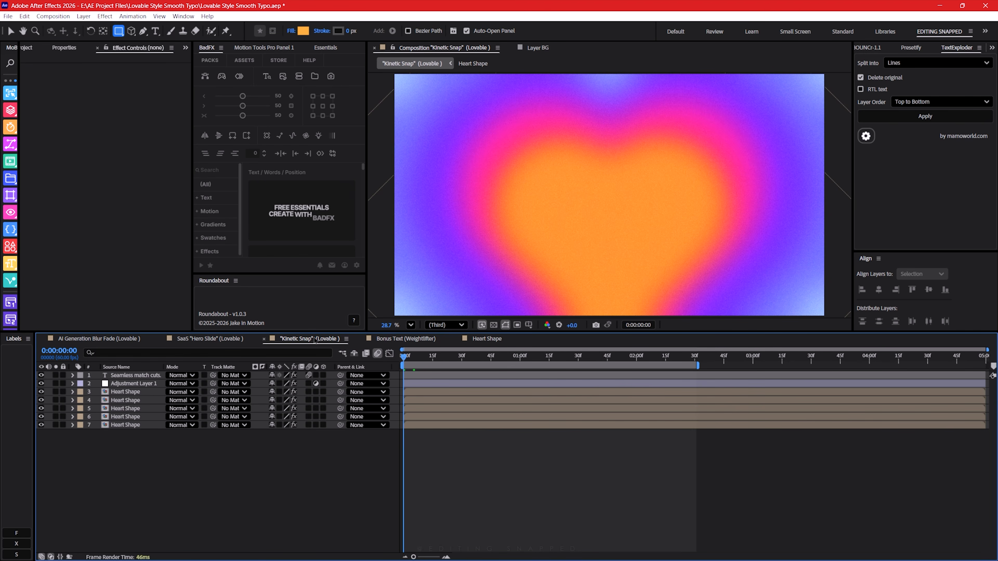
Preview the Kinetic Snap text animation from the start of the composition and stop playback.
{"action": "left_click_drag", "start_coordinate": [422, 357], "coordinate": [398, 361]}
{"action": "key", "text": "space"}
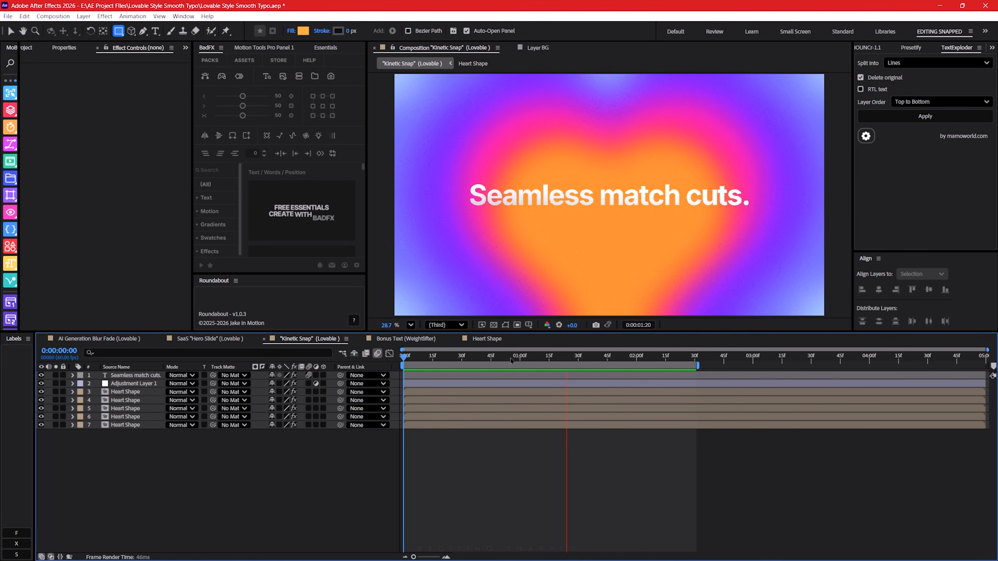
{"action": "key", "text": "space"}
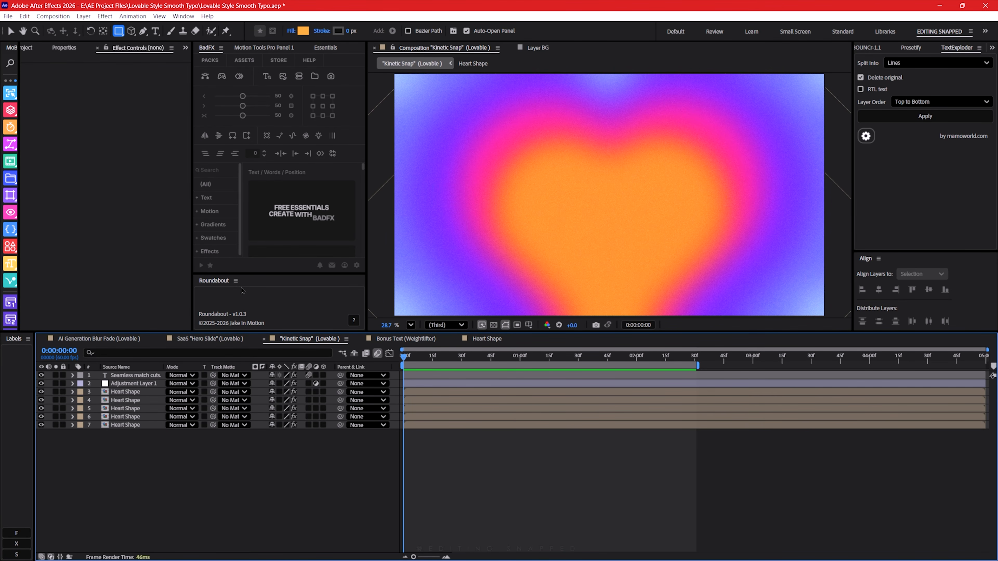
Expand the "Seamless match cuts." layer's Intro Animation animator down to Range Selector 1's Advanced settings and examine them.
{"action": "left_click", "coordinate": [72, 376]}
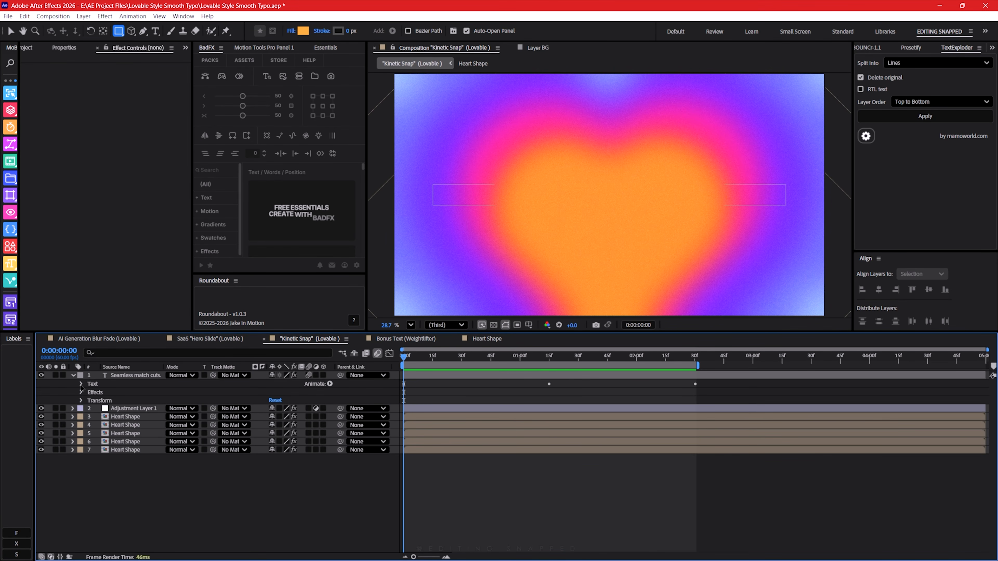
{"action": "left_click", "coordinate": [81, 384]}
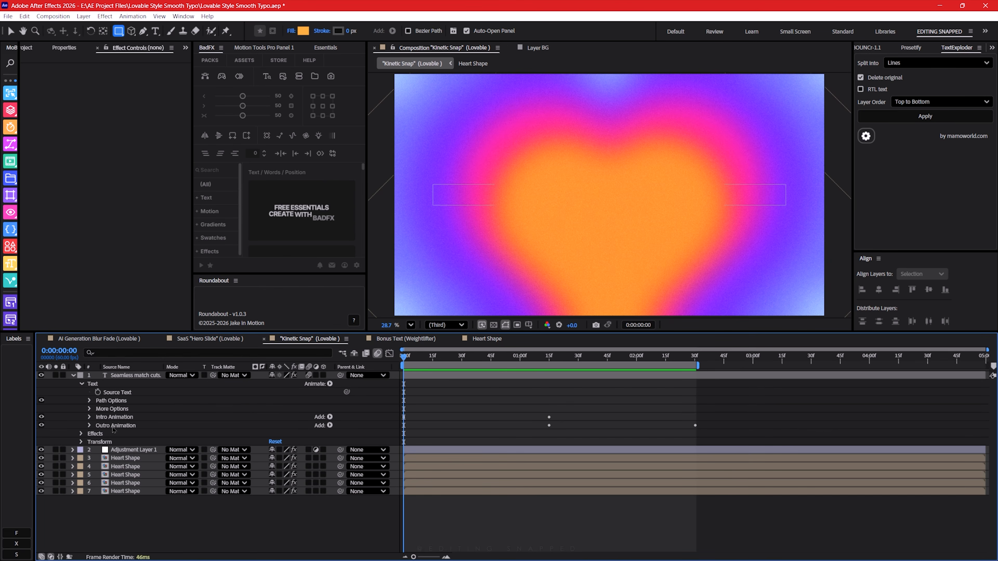
{"action": "left_click", "coordinate": [90, 417]}
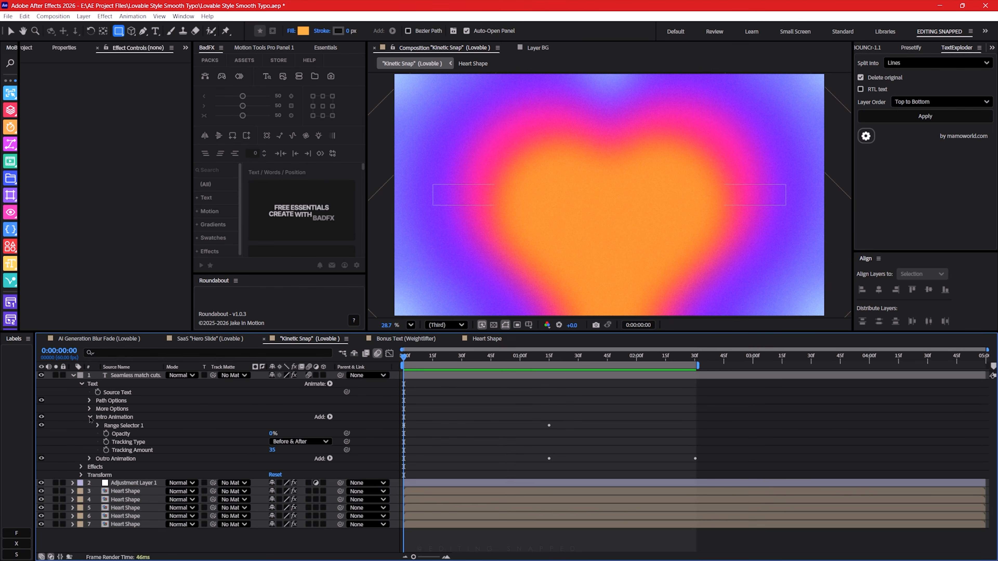
{"action": "left_click", "coordinate": [98, 426]}
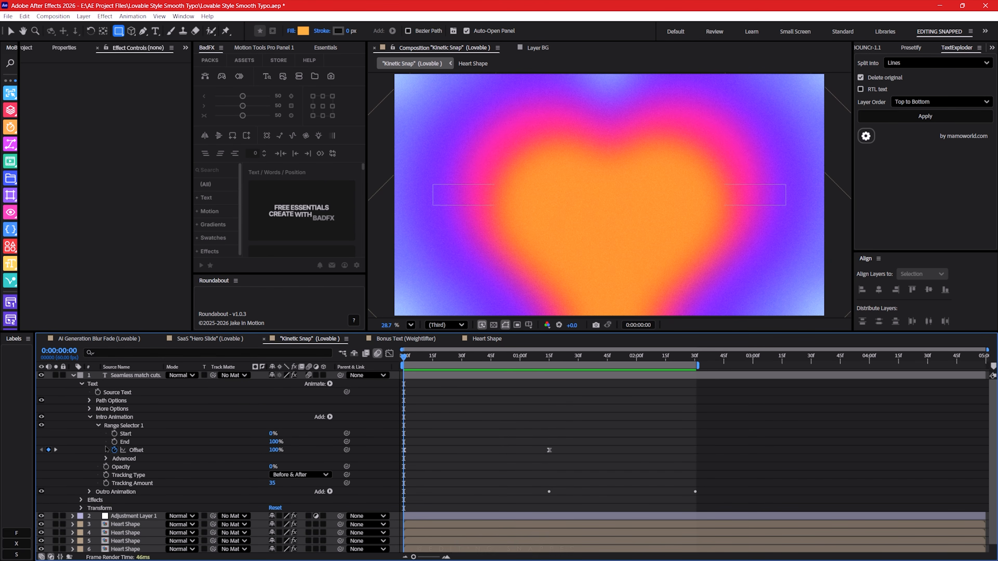
{"action": "left_click", "coordinate": [106, 458]}
{"action": "scroll", "coordinate": [151, 462], "scroll_direction": "down", "scroll_amount": 3}
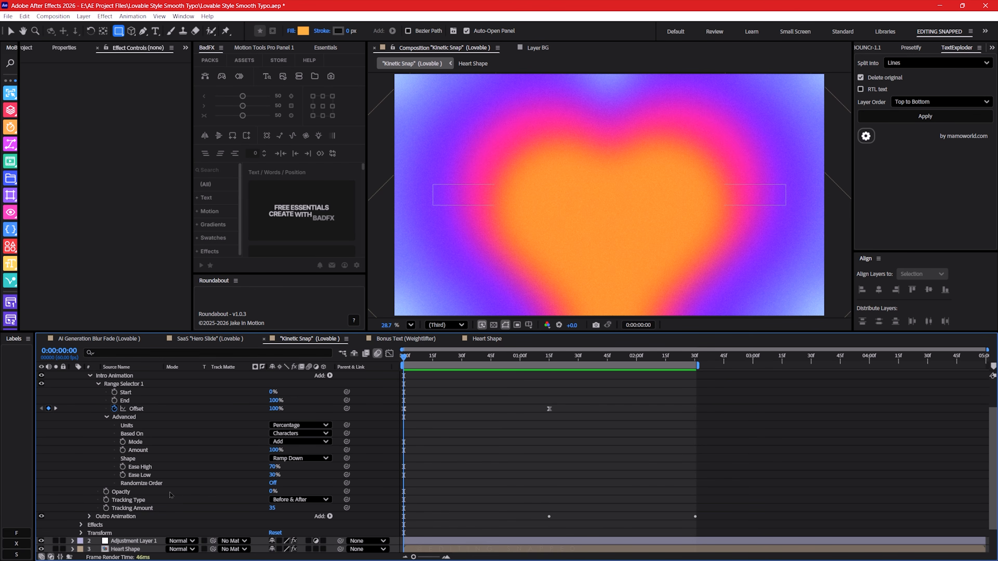
Look through the properties that can be added as text animators, such as Tracking, without adding one.
{"action": "scroll", "coordinate": [172, 497], "scroll_direction": "up", "scroll_amount": 3}
{"action": "left_click", "coordinate": [330, 384]}
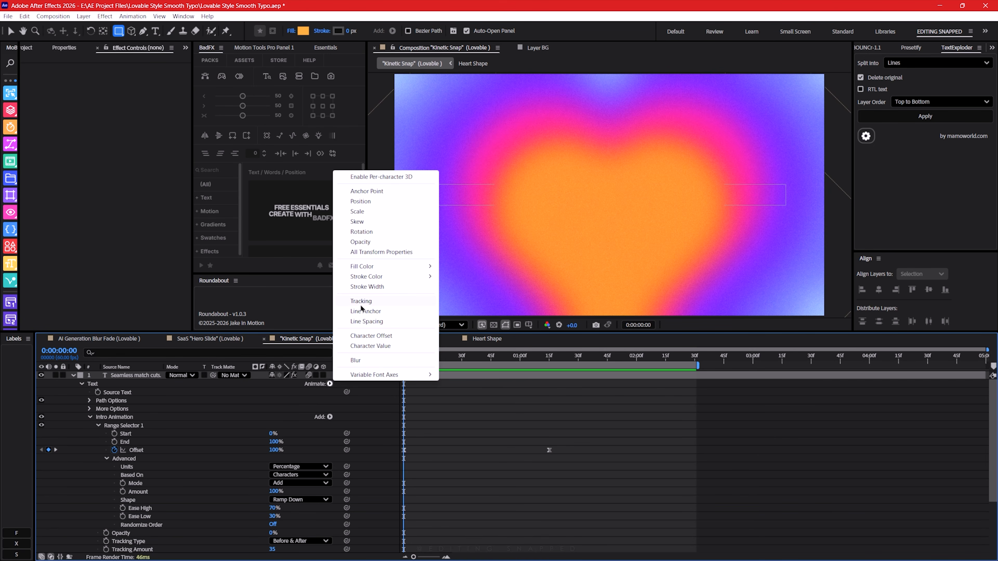
{"action": "left_click", "coordinate": [225, 423]}
{"action": "scroll", "coordinate": [196, 454], "scroll_direction": "down", "scroll_amount": 3}
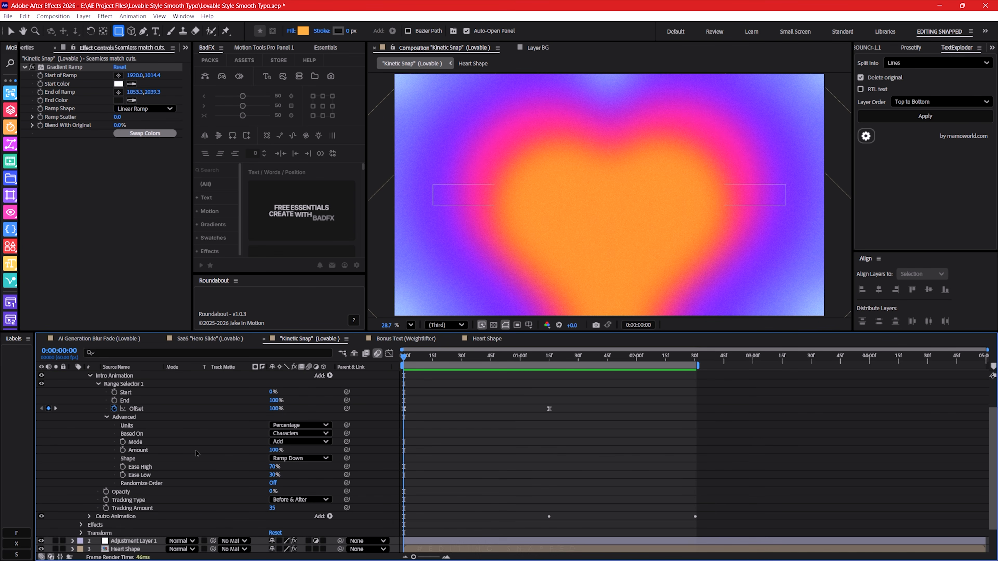
Review the intro range selector's Based On and Shape settings, keeping Characters and Ramp Down.
{"action": "left_click", "coordinate": [280, 433]}
{"action": "left_click", "coordinate": [147, 469]}
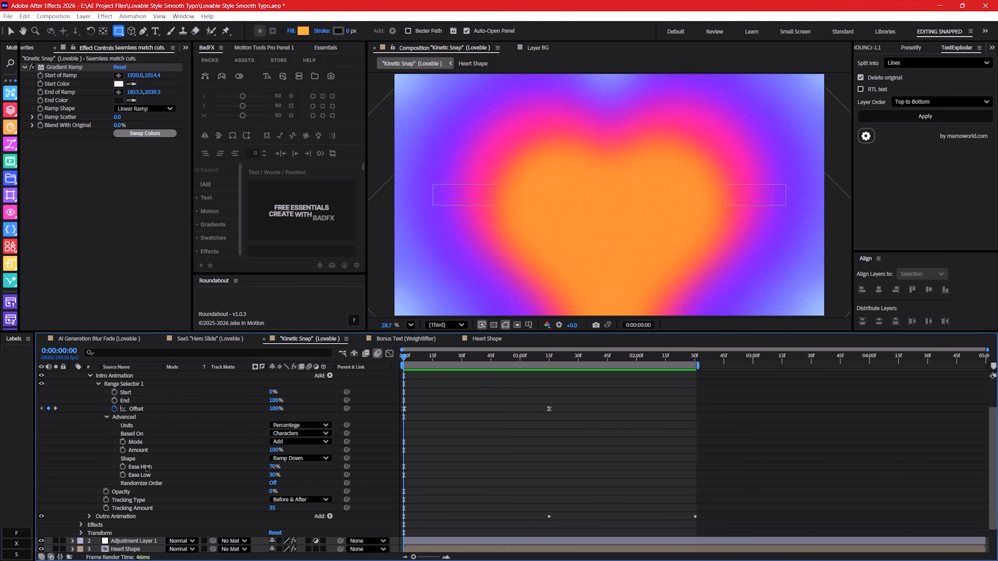
{"action": "left_click", "coordinate": [296, 457]}
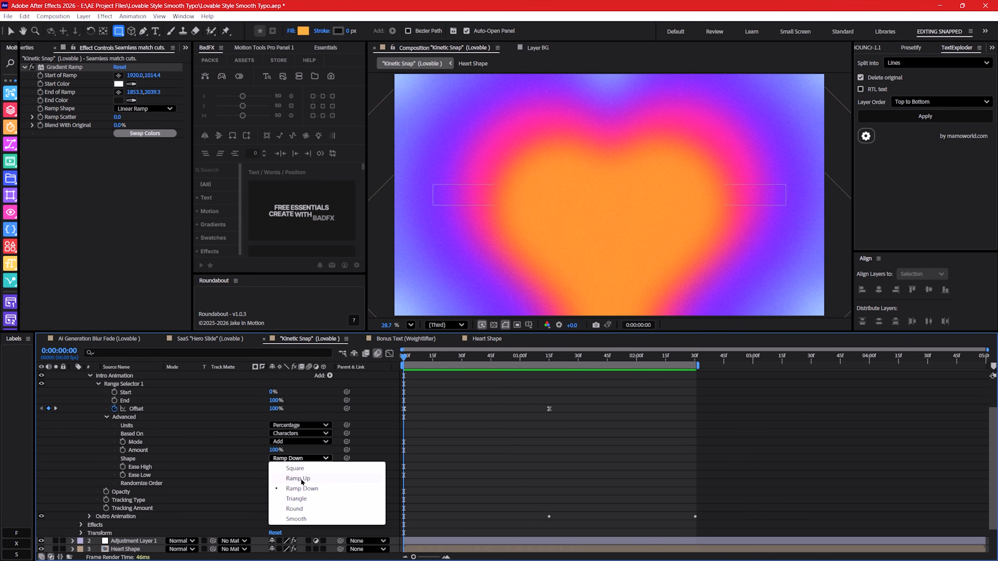
{"action": "left_click", "coordinate": [289, 490]}
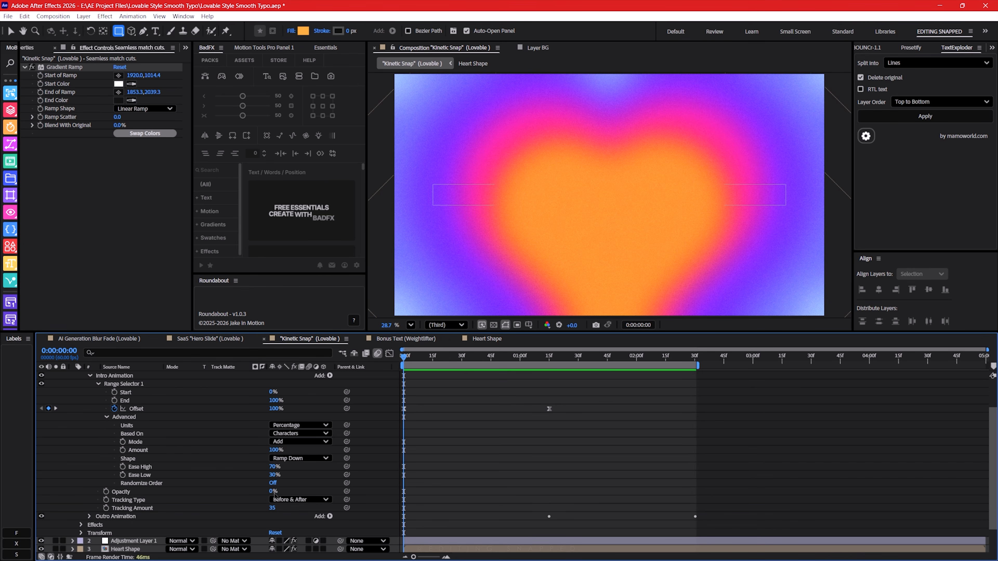
Check the intro Offset value at the 0:00:01:15 keyframe, return to the start and preview the animation.
{"action": "scroll", "coordinate": [201, 479], "scroll_direction": "up", "scroll_amount": 3}
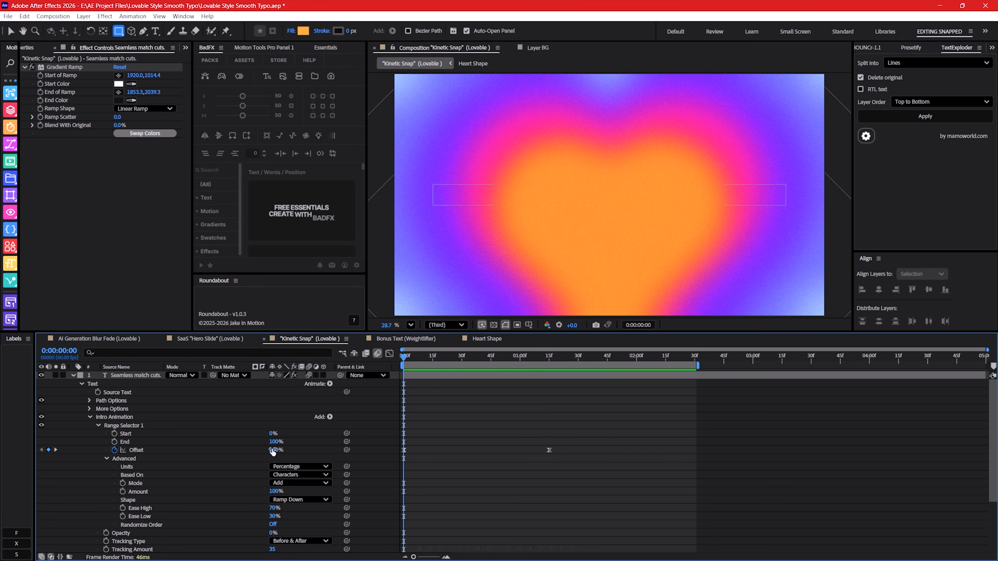
{"action": "left_click_drag", "start_coordinate": [443, 357], "coordinate": [549, 374]}
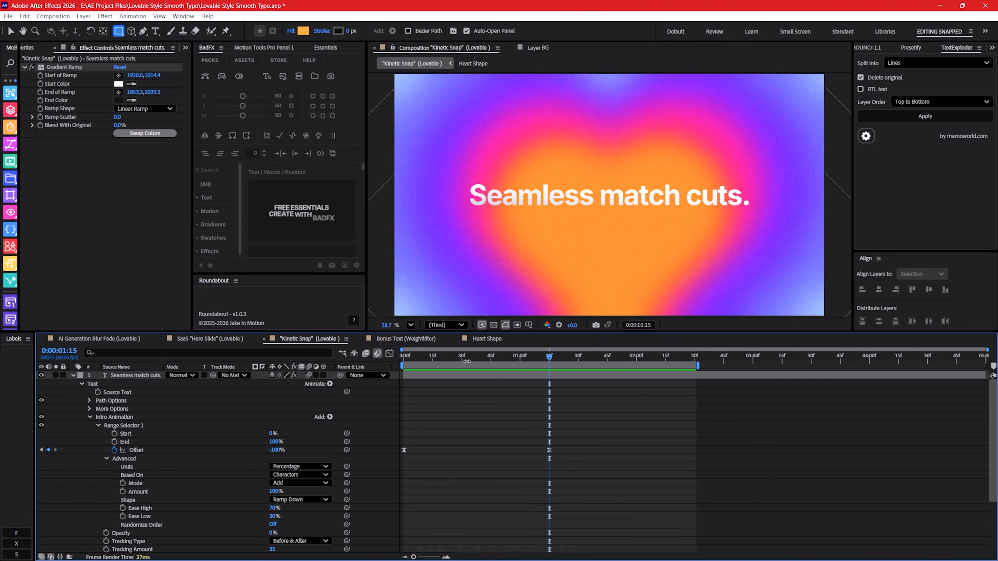
{"action": "left_click_drag", "start_coordinate": [436, 359], "coordinate": [352, 367]}
{"action": "key", "text": "space"}
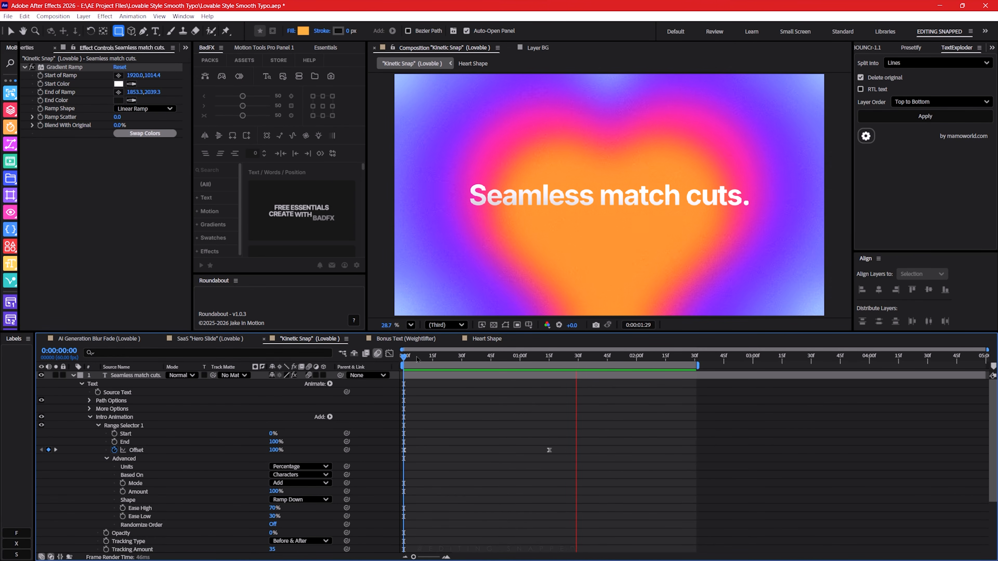
{"action": "key", "text": "space"}
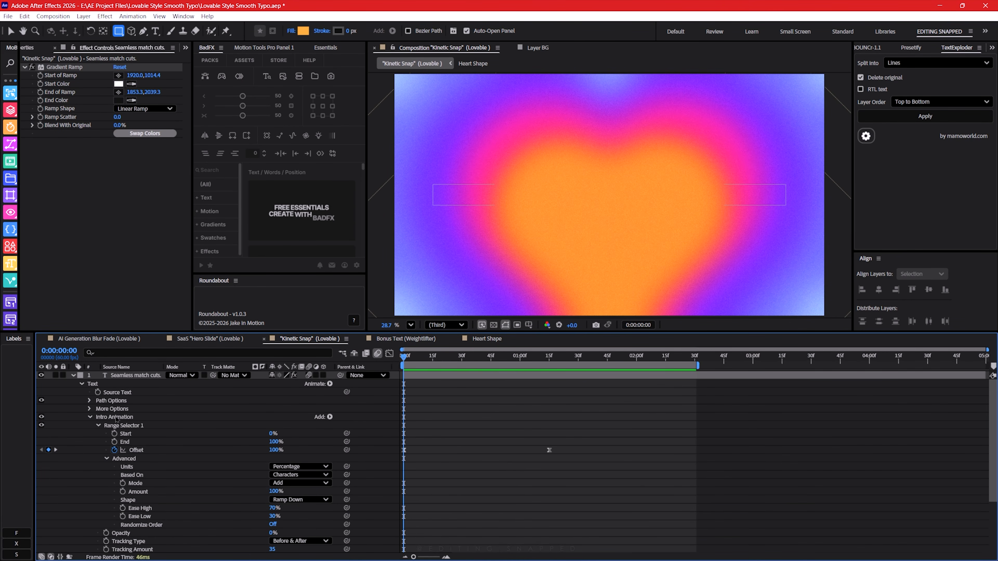
Collapse the Intro Animation animator and expand the Outro Animation's Range Selector 1 with its Advanced settings for examination.
{"action": "left_click", "coordinate": [90, 417]}
{"action": "left_click", "coordinate": [90, 426]}
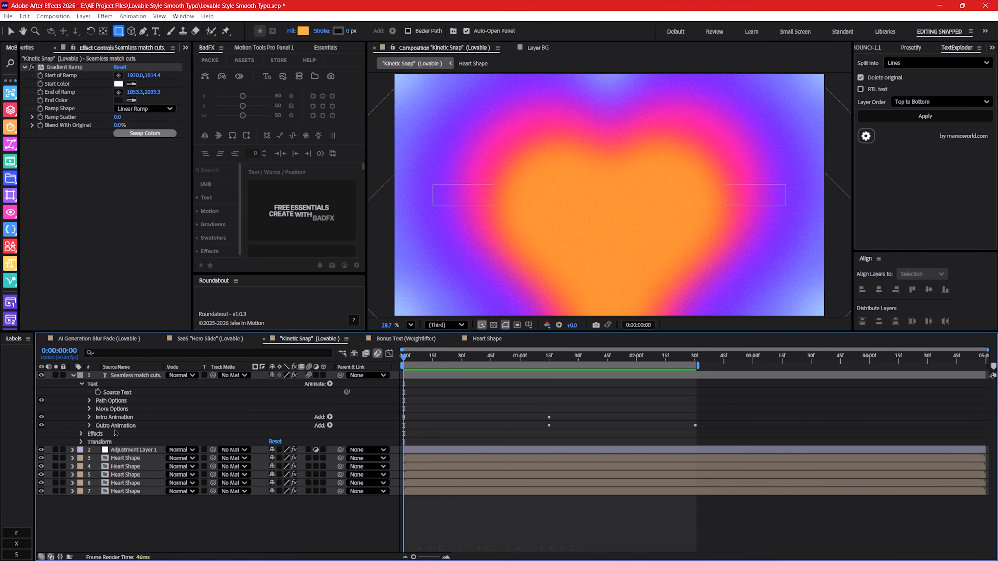
{"action": "left_click", "coordinate": [90, 426]}
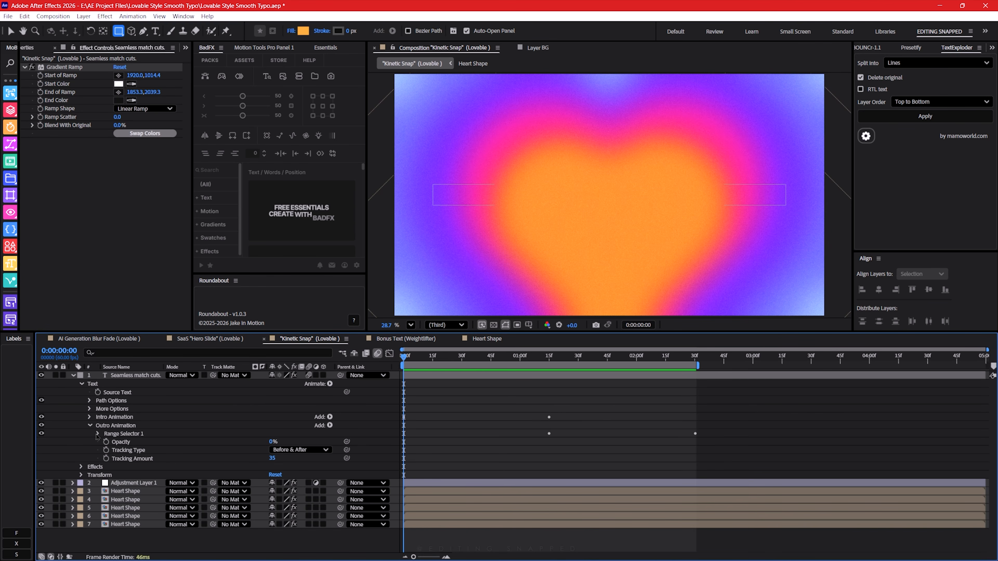
{"action": "left_click", "coordinate": [97, 433]}
{"action": "left_click", "coordinate": [107, 467]}
{"action": "scroll", "coordinate": [139, 455], "scroll_direction": "down", "scroll_amount": 3}
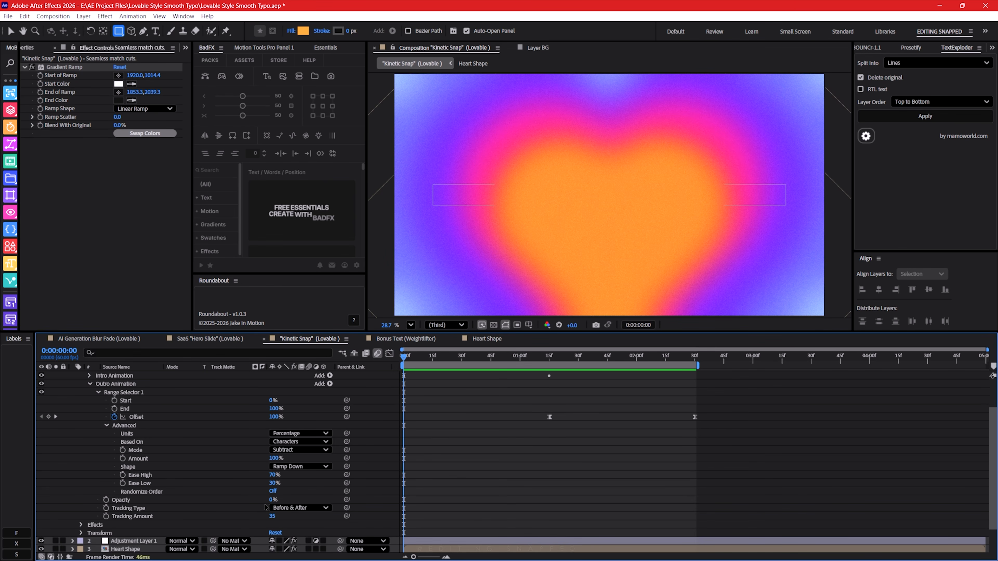
Examine the outro selector's Mode options, keeping Subtract, and check the outro's first Offset keyframe at 0:00:01:15.
{"action": "key", "text": "space"}
{"action": "key", "text": "space"}
{"action": "left_click", "coordinate": [271, 450]}
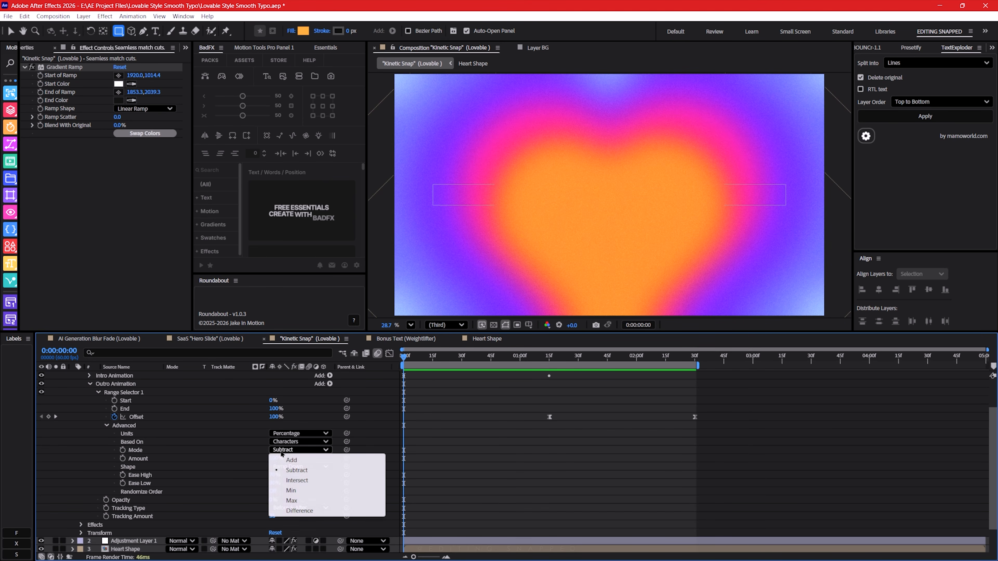
{"action": "left_click", "coordinate": [291, 472]}
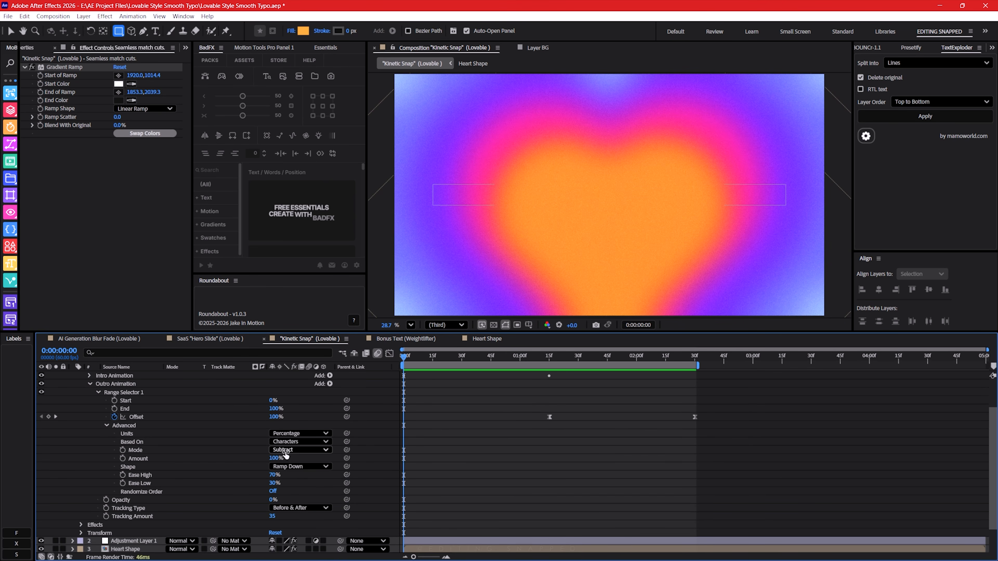
{"action": "left_click_drag", "start_coordinate": [413, 357], "coordinate": [550, 358]}
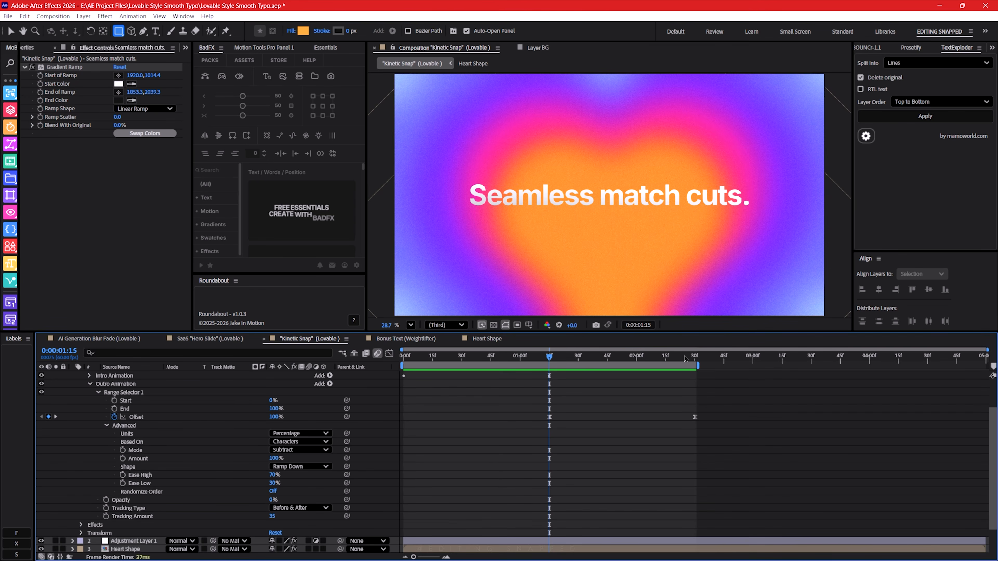
{"action": "left_click", "coordinate": [286, 451]}
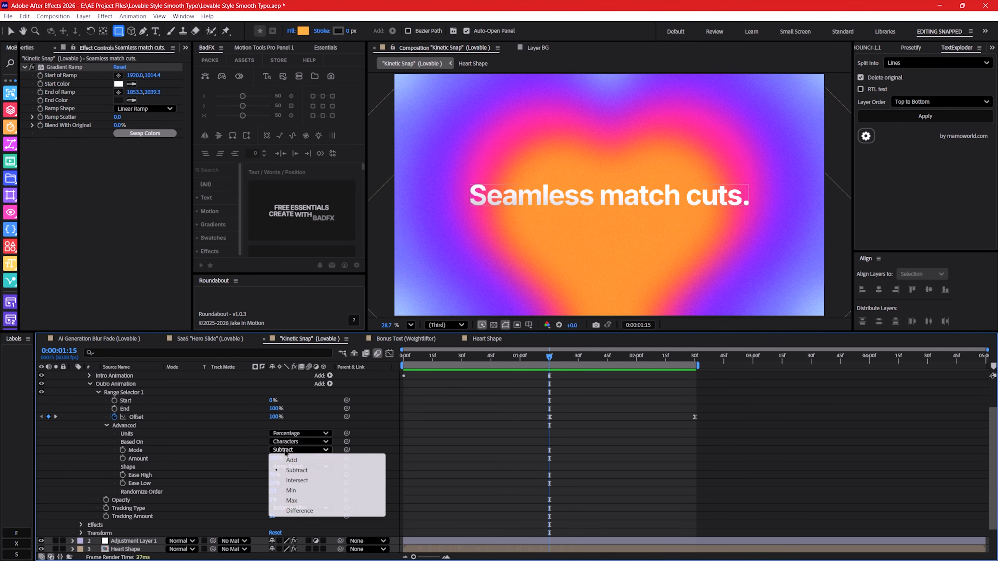
{"action": "left_click", "coordinate": [294, 470]}
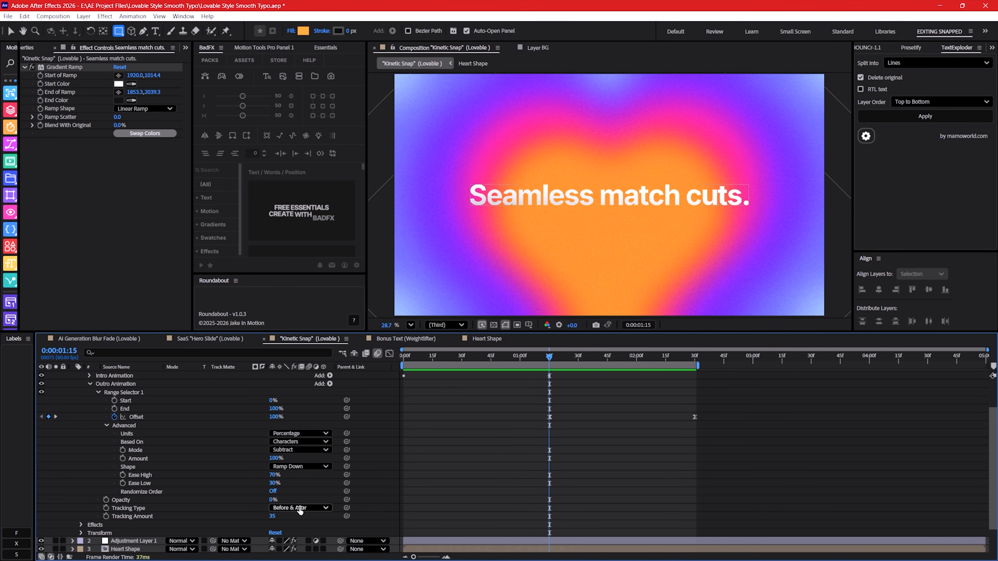
Preview the animation briefly from the start, and collapse the Outro Animation and Text groups.
{"action": "left_click_drag", "start_coordinate": [436, 358], "coordinate": [405, 359]}
{"action": "key", "text": "space"}
{"action": "key", "text": "space"}
{"action": "left_click", "coordinate": [90, 384]}
{"action": "left_click", "coordinate": [81, 384]}
Select the text layer and show only its keyframed Offset properties.
{"action": "left_click", "coordinate": [115, 367]}
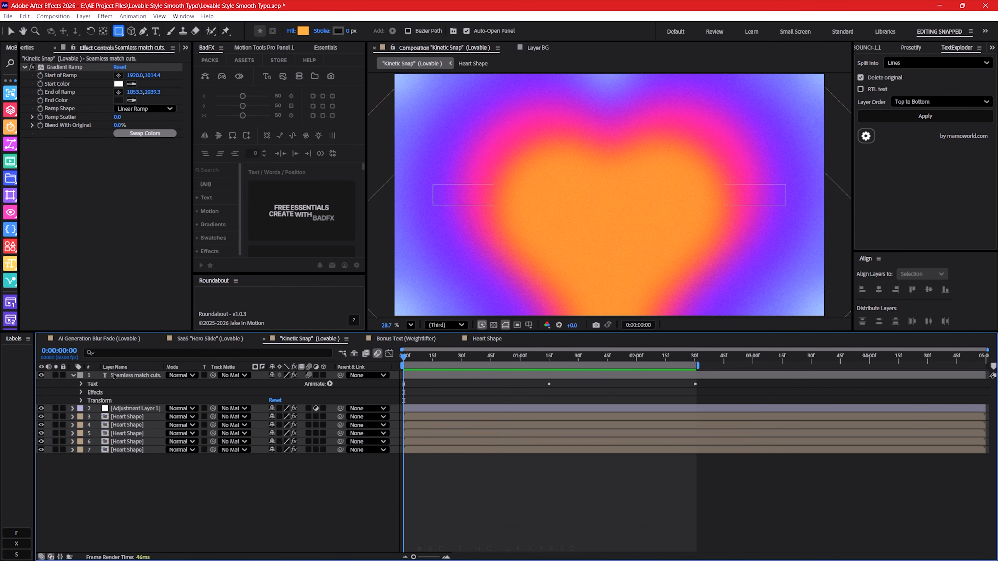
{"action": "left_click", "coordinate": [113, 377]}
{"action": "left_click", "coordinate": [114, 368]}
{"action": "key", "text": "u"}
Select the intro and outro Offset keyframes and look up the Easy Ease option in Keyframe Assistant.
{"action": "left_click_drag", "start_coordinate": [572, 382], "coordinate": [401, 398]}
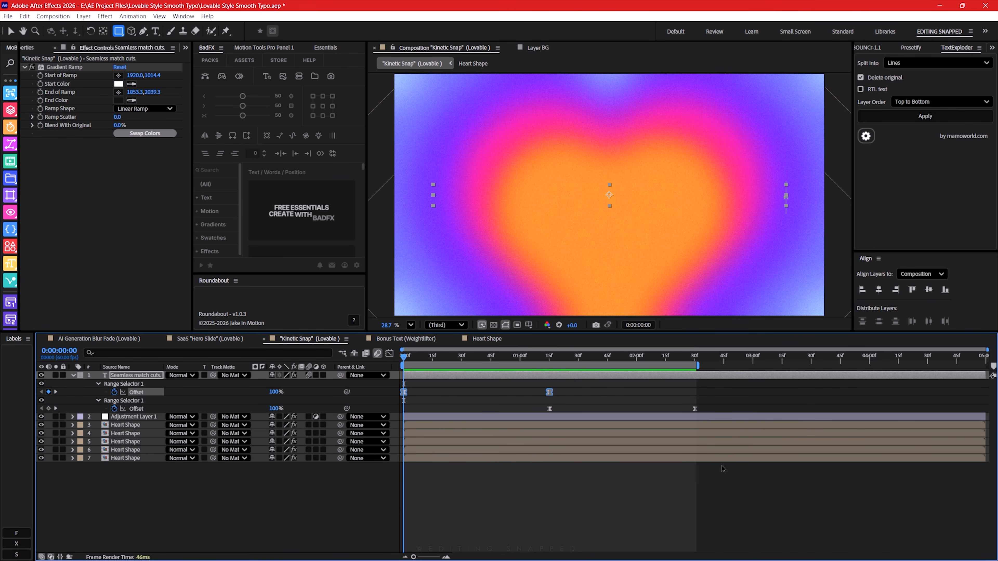
{"action": "left_click_drag", "start_coordinate": [727, 385], "coordinate": [395, 422]}
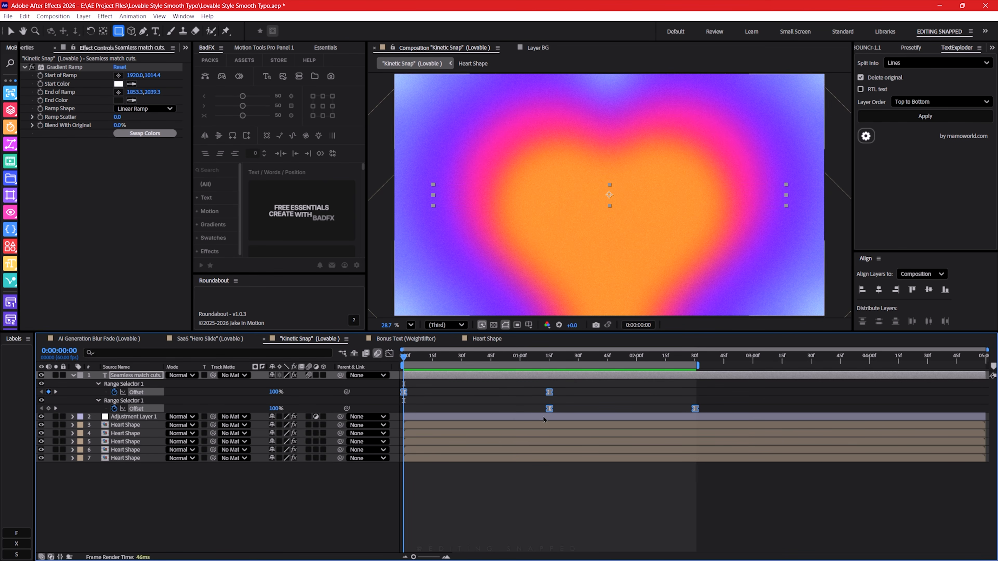
{"action": "right_click", "coordinate": [549, 409]}
{"action": "mouse_move", "coordinate": [600, 550]}
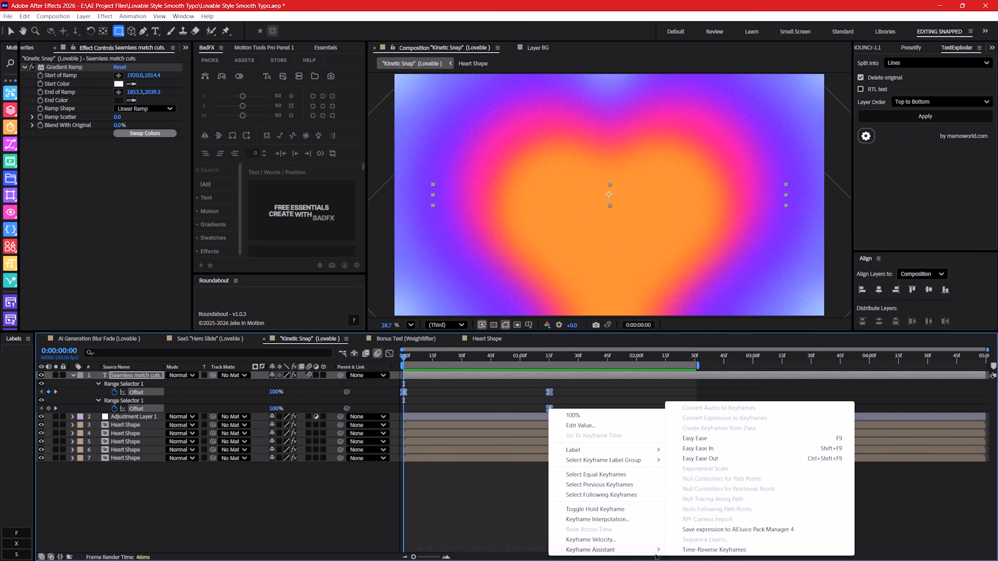
{"action": "left_click", "coordinate": [711, 439]}
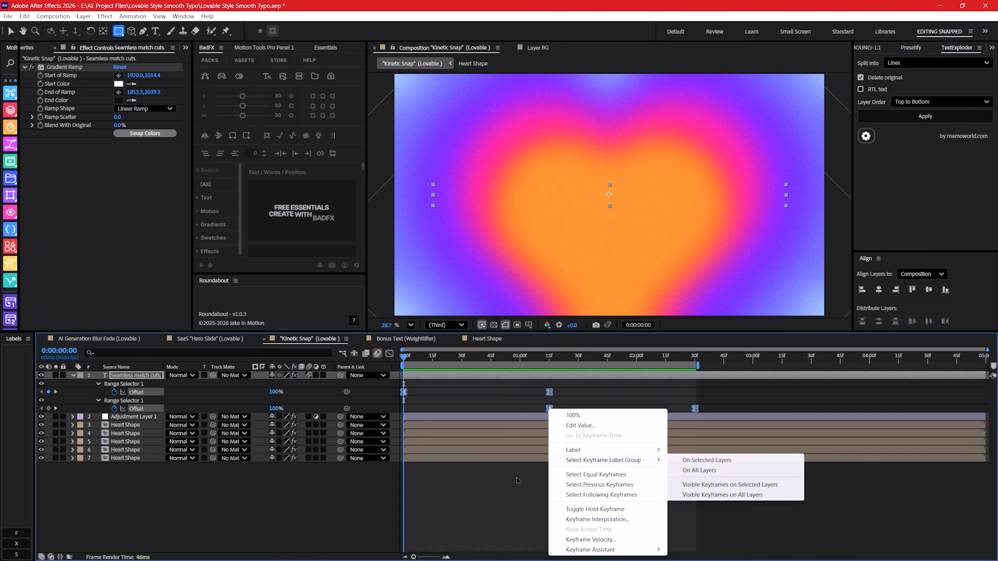
{"action": "right_click", "coordinate": [402, 393]}
Inspect the keyframe velocity of the two intro Offset keyframes, leaving the influence values as they are.
{"action": "left_click_drag", "start_coordinate": [569, 386], "coordinate": [395, 394]}
{"action": "right_click", "coordinate": [553, 396]}
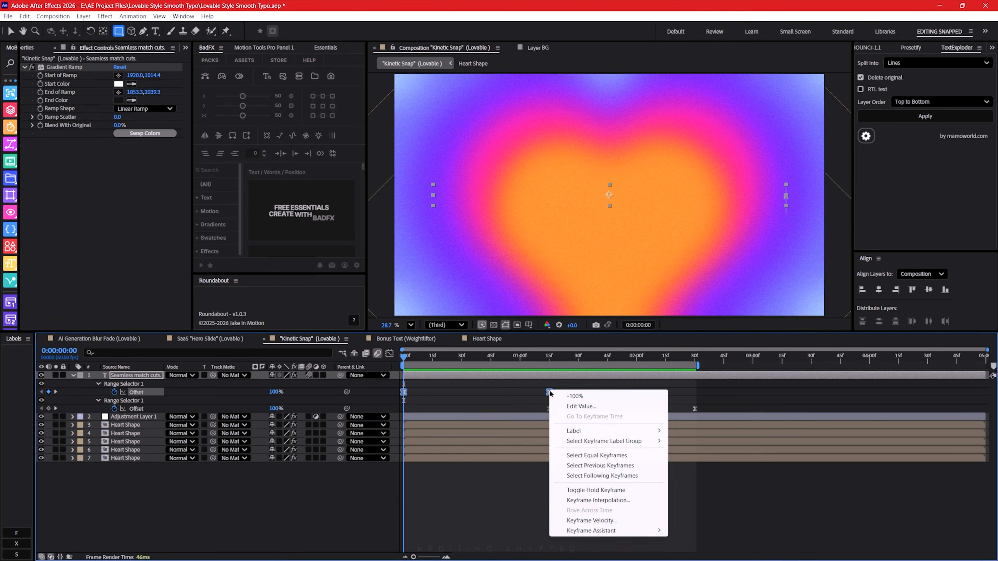
{"action": "left_click", "coordinate": [573, 466]}
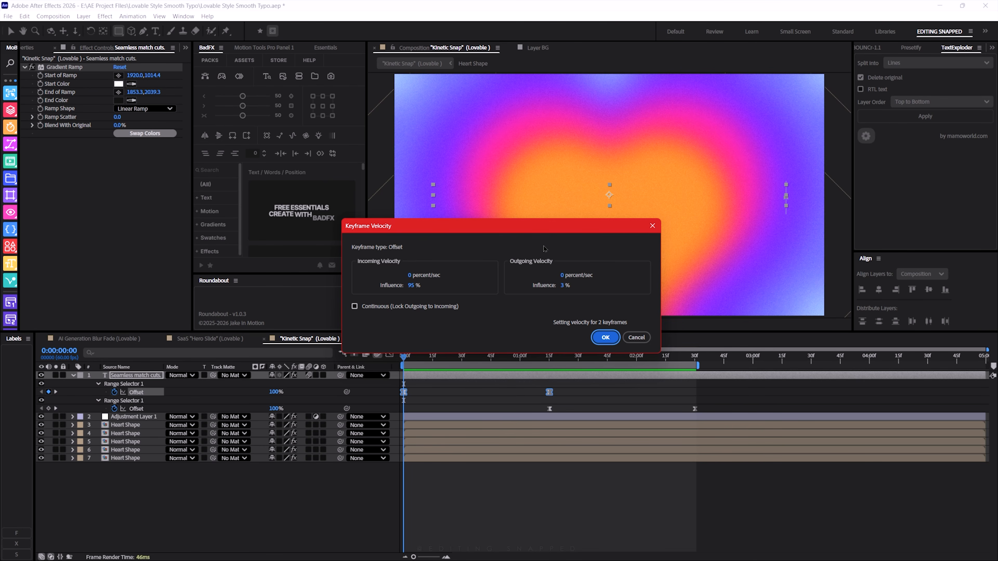
{"action": "left_click", "coordinate": [605, 338]}
Inspect the keyframe velocity of the Kinetic Snap text's two outro Offset keyframes, keeping the existing influence values.
{"action": "left_click_drag", "start_coordinate": [525, 403], "coordinate": [701, 413]}
{"action": "right_click", "coordinate": [700, 413]}
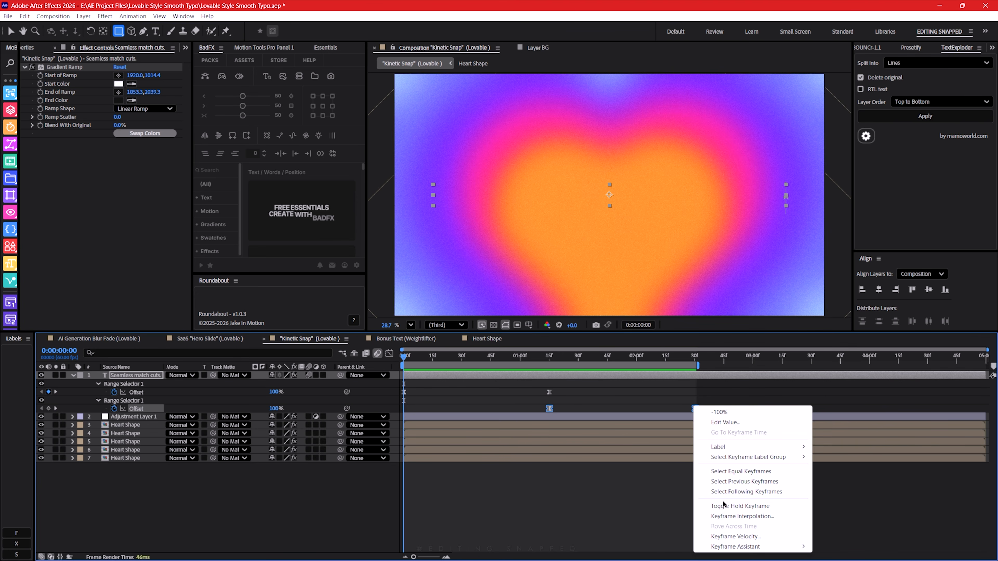
{"action": "left_click", "coordinate": [721, 483]}
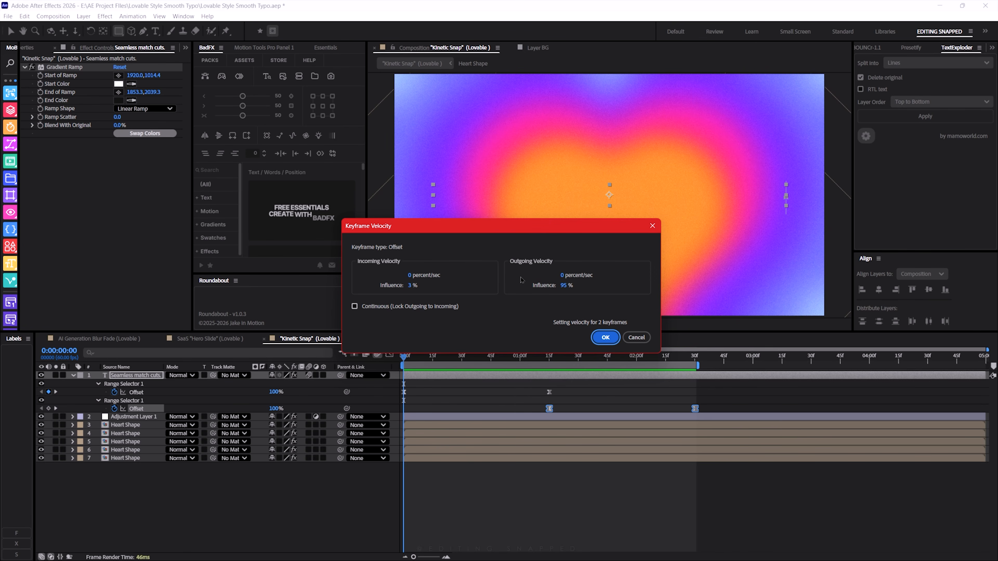
{"action": "left_click", "coordinate": [605, 338]}
Return to the start of the composition and collapse the text layer's keyframed properties.
{"action": "mouse_move", "coordinate": [535, 355]}
{"action": "left_mouse_down"}
{"action": "mouse_move", "coordinate": [695, 361]}
{"action": "mouse_move", "coordinate": [551, 349]}
{"action": "left_mouse_up"}
{"action": "key", "text": "Home"}
{"action": "left_click", "coordinate": [140, 376]}
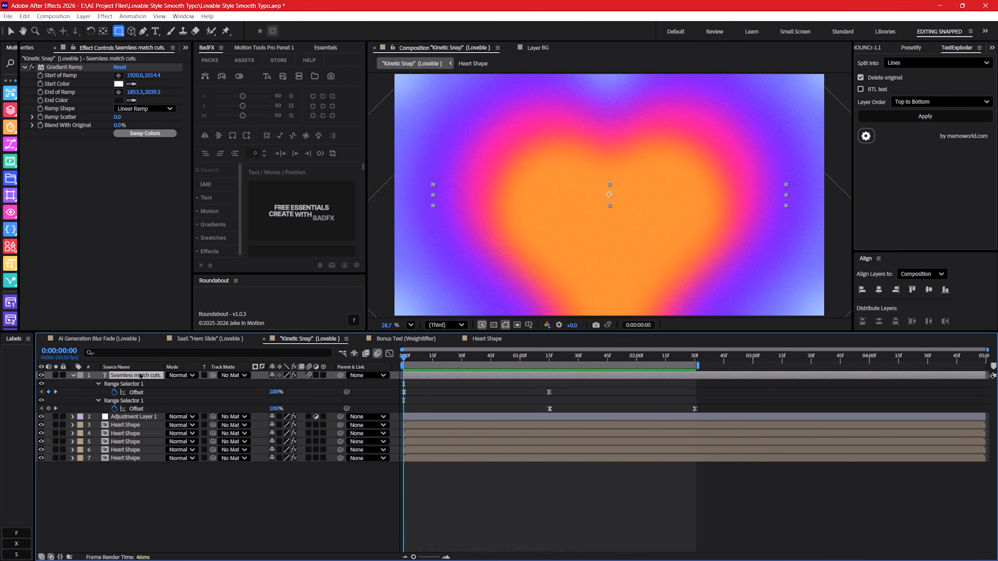
{"action": "key", "text": "u"}
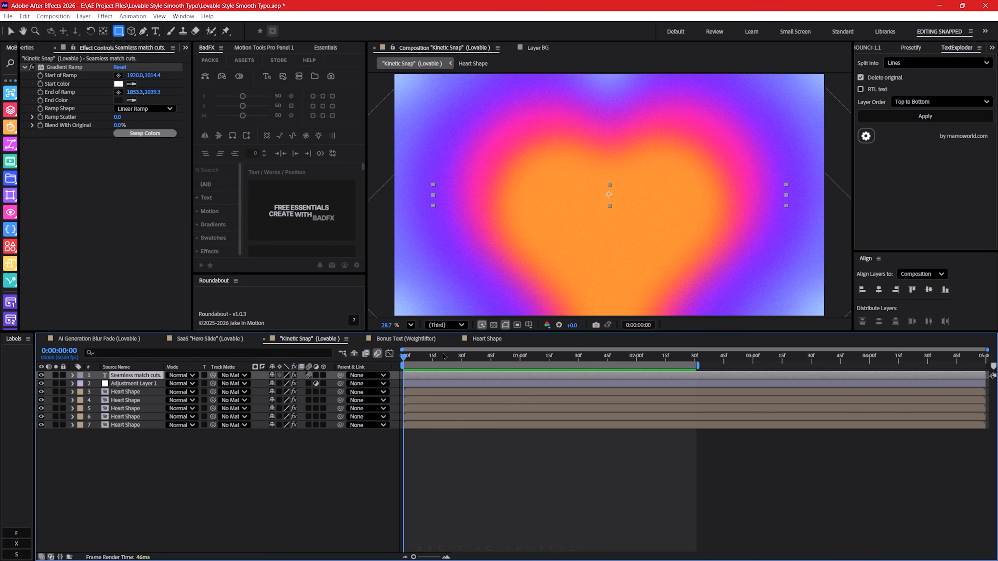
Preview the Kinetic Snap text animation and scrub to 0:00:01:27.
{"action": "left_click", "coordinate": [308, 376]}
{"action": "key", "text": "space"}
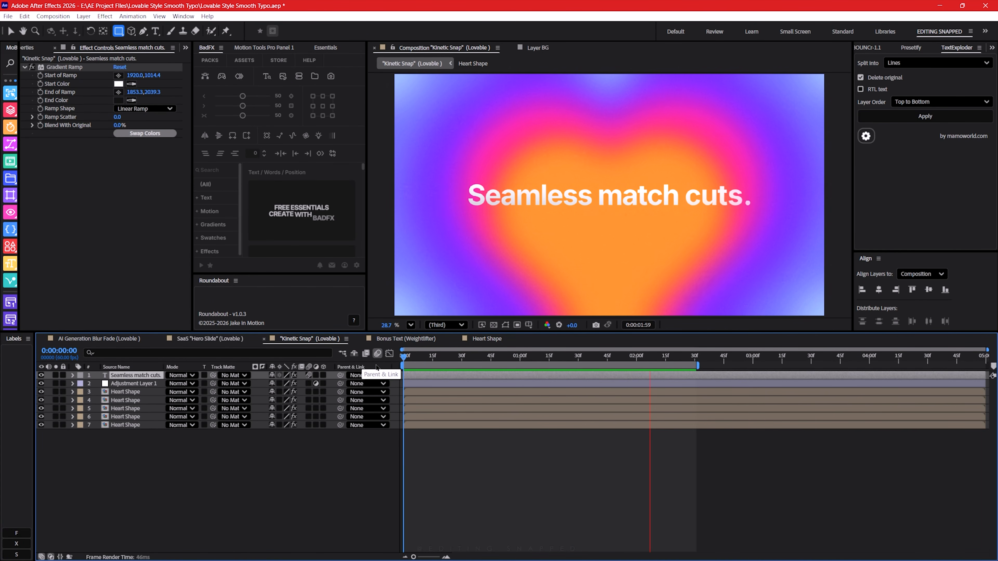
{"action": "left_click_drag", "start_coordinate": [539, 355], "coordinate": [559, 357]}
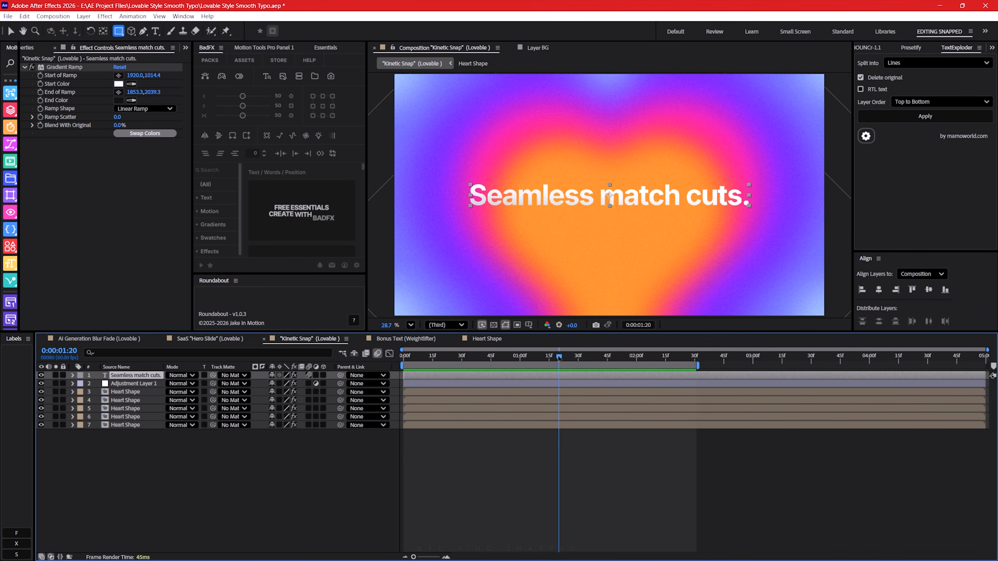
{"action": "mouse_move", "coordinate": [559, 358]}
{"action": "left_mouse_down"}
{"action": "mouse_move", "coordinate": [415, 364]}
{"action": "mouse_move", "coordinate": [573, 368]}
{"action": "left_mouse_up"}
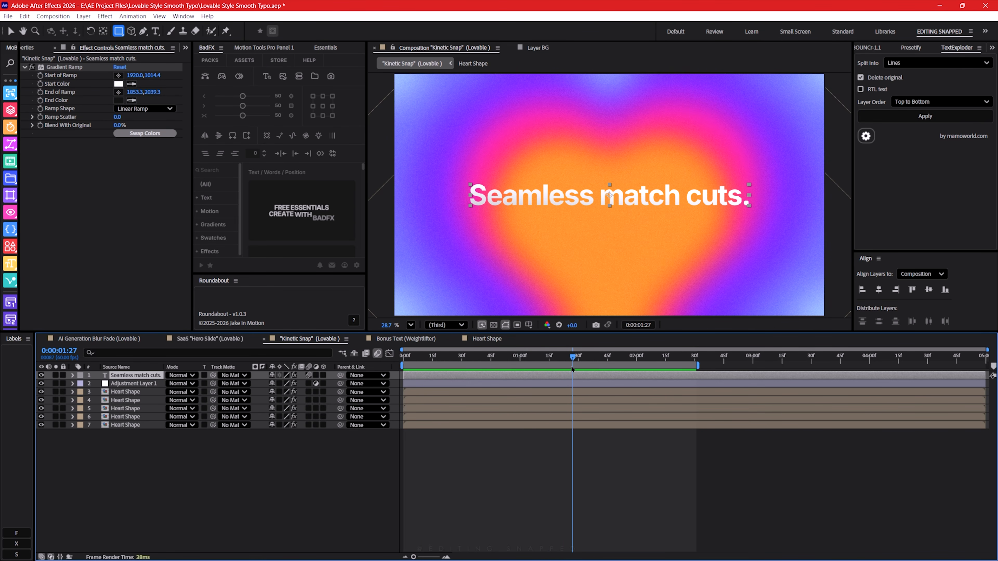
Open the Bonus Text (Weightlifter) composition, preview its text animation and go back to frame 2.
{"action": "left_click", "coordinate": [407, 339]}
{"action": "left_click_drag", "start_coordinate": [405, 357], "coordinate": [431, 359]}
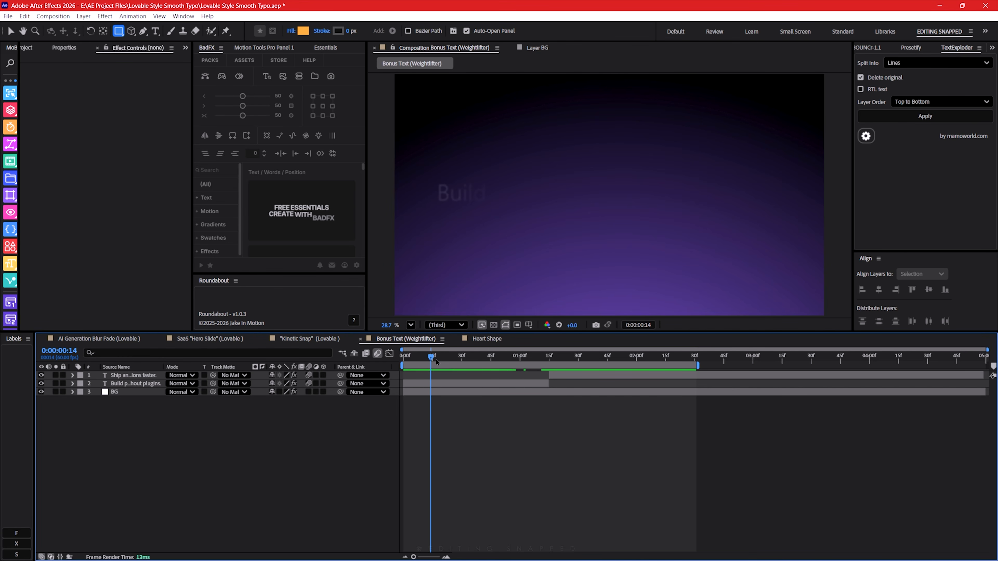
{"action": "left_click_drag", "start_coordinate": [436, 361], "coordinate": [495, 354]}
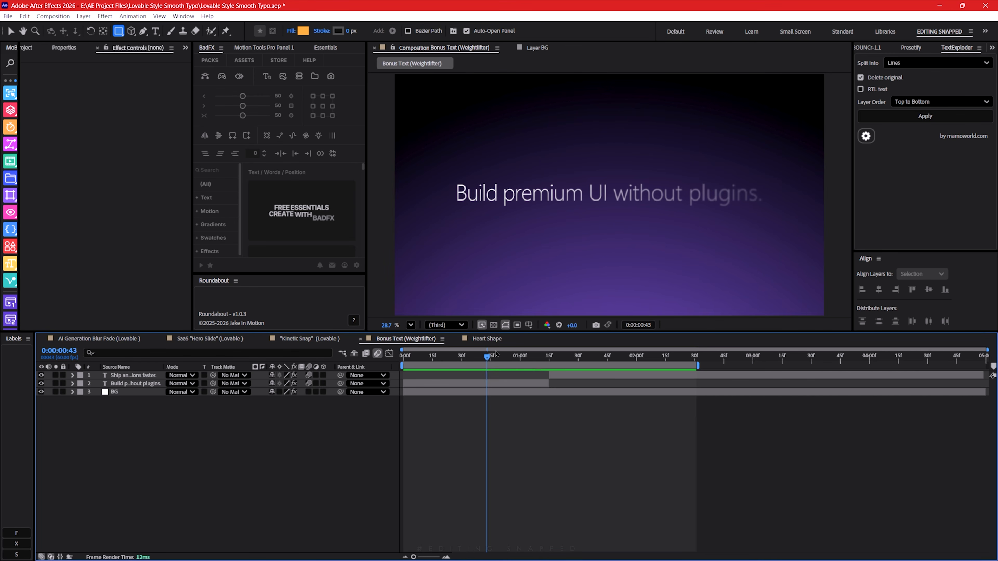
{"action": "left_click_drag", "start_coordinate": [487, 357], "coordinate": [405, 370]}
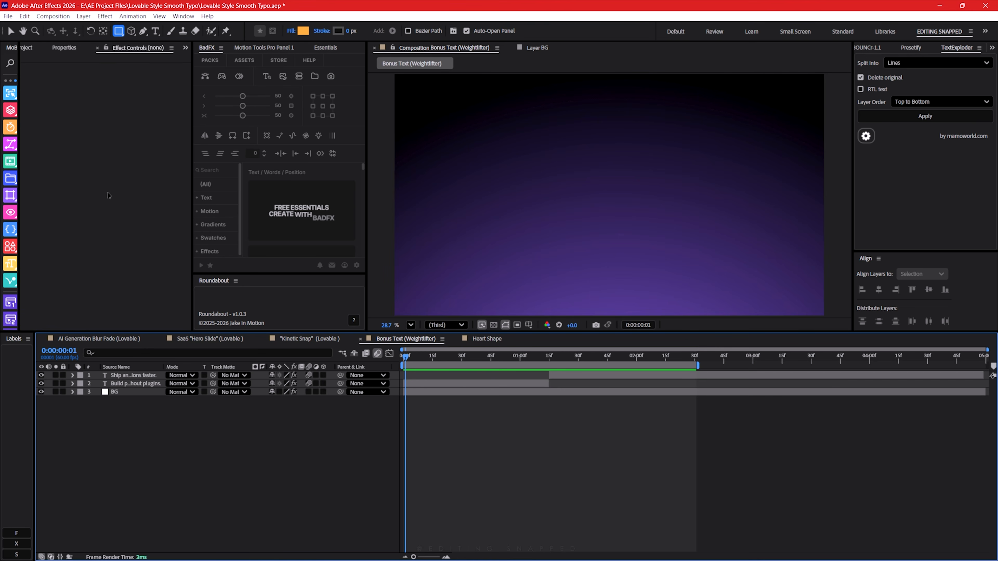
{"action": "key", "text": "space"}
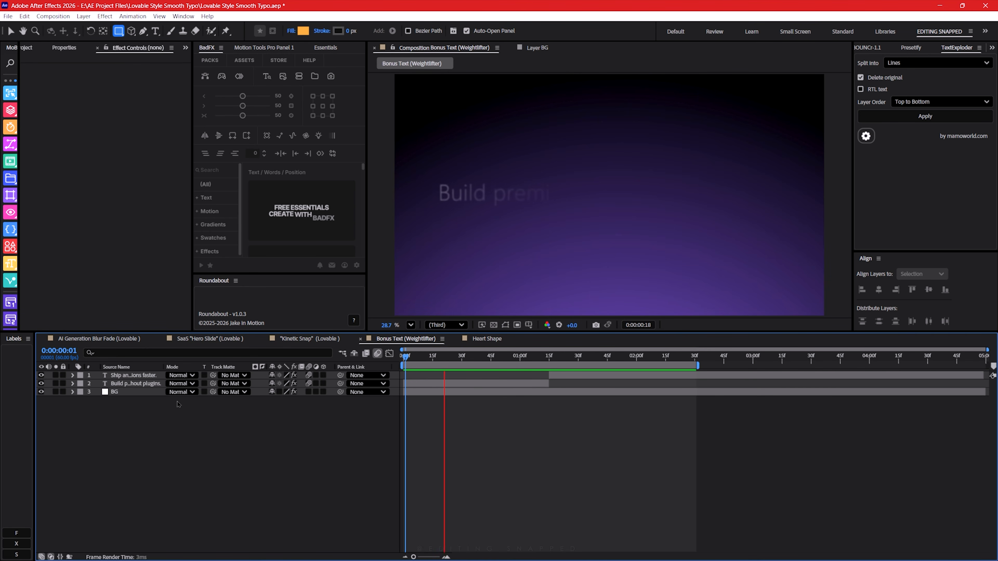
{"action": "left_click_drag", "start_coordinate": [531, 356], "coordinate": [407, 356]}
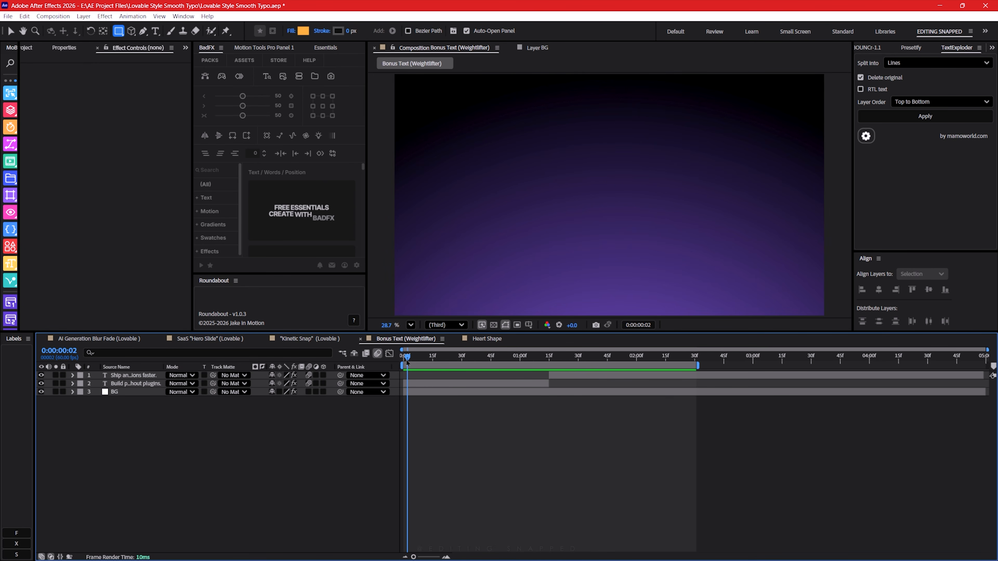
Inspect the Gradient Ramp settings on the BG layer, including its ramp shape and scatter.
{"action": "left_click", "coordinate": [115, 385]}
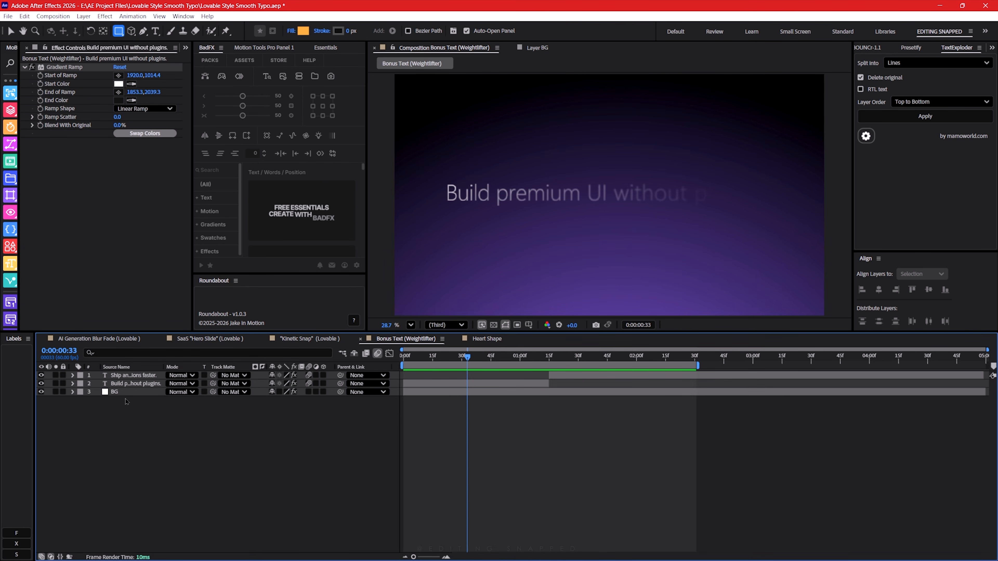
{"action": "left_click", "coordinate": [149, 393]}
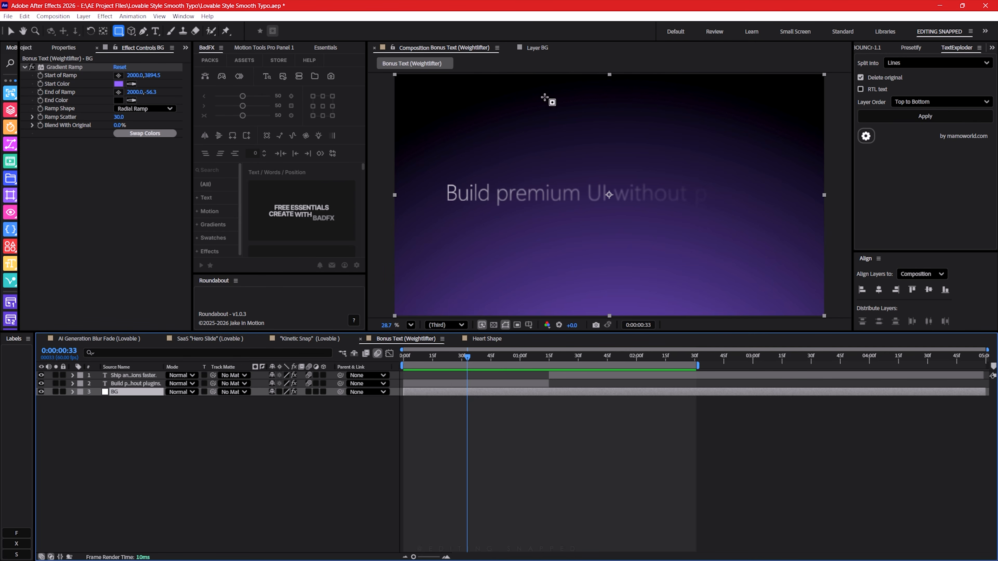
{"action": "left_click", "coordinate": [132, 110]}
{"action": "left_click", "coordinate": [145, 119]}
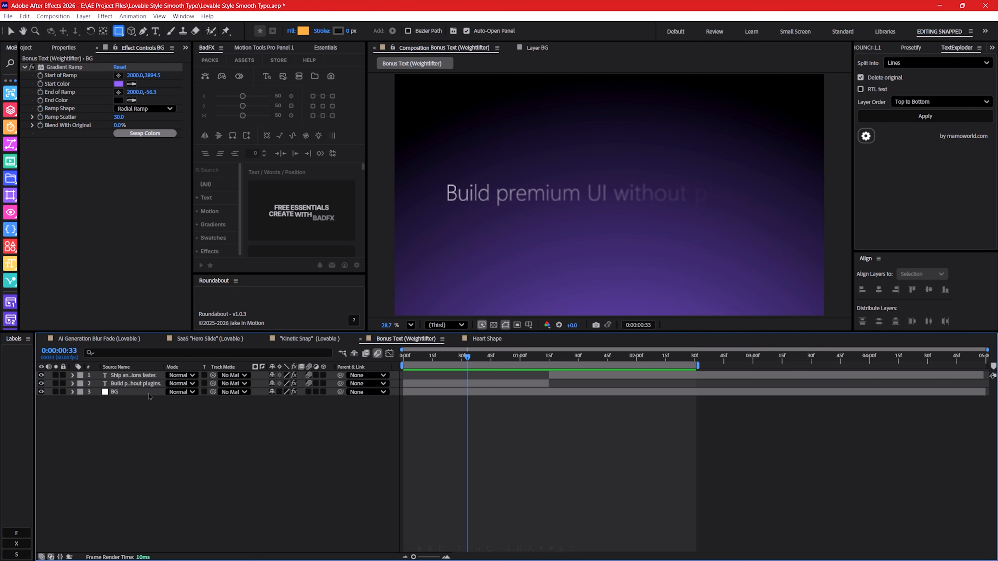
Expand the "Build premium UI without plugins." layer's Tracking Opacity animator down to Range Selector 1's Advanced settings.
{"action": "left_click", "coordinate": [133, 383]}
{"action": "left_click", "coordinate": [72, 384]}
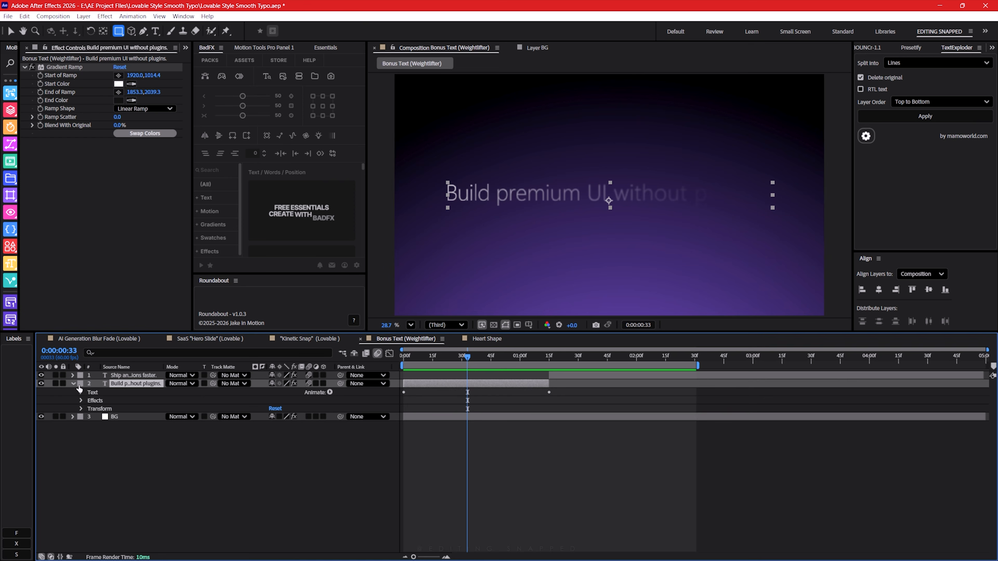
{"action": "left_click", "coordinate": [82, 392]}
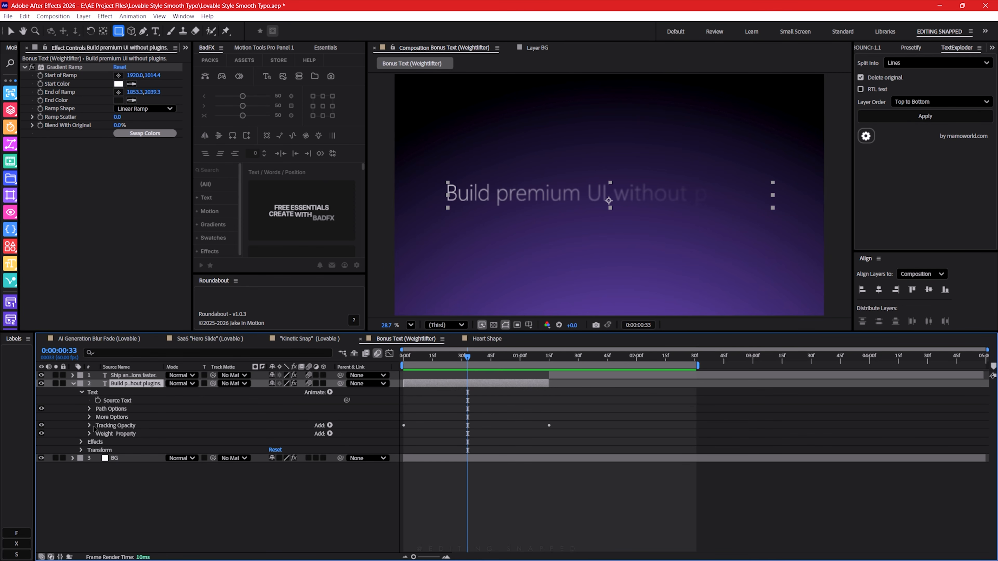
{"action": "left_click", "coordinate": [89, 427]}
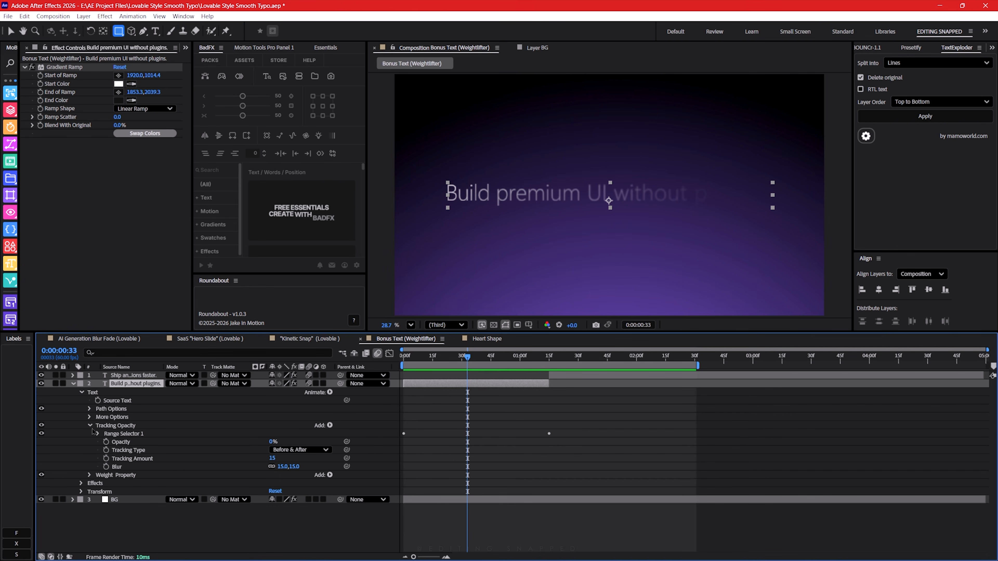
{"action": "left_click", "coordinate": [90, 425]}
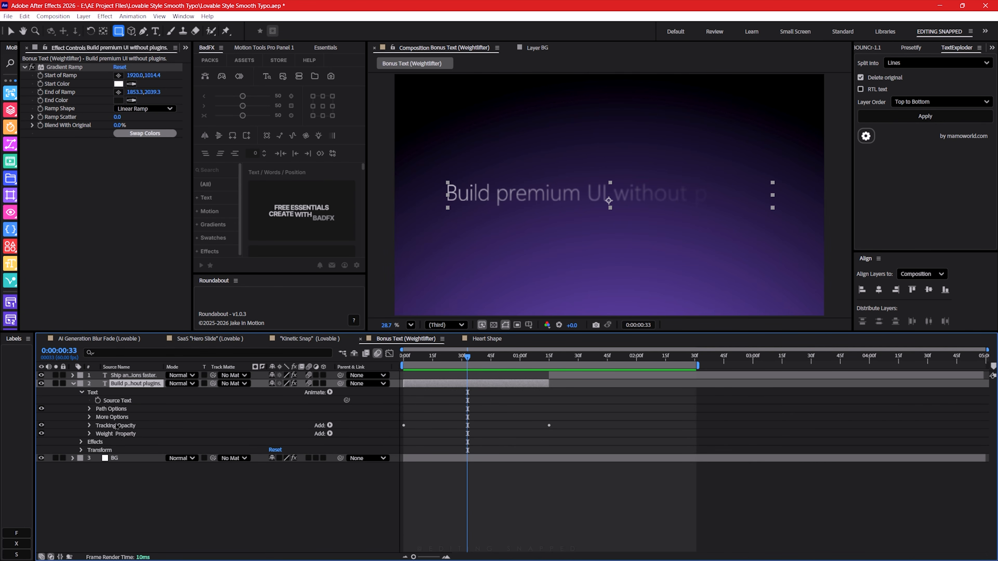
{"action": "left_click", "coordinate": [114, 426]}
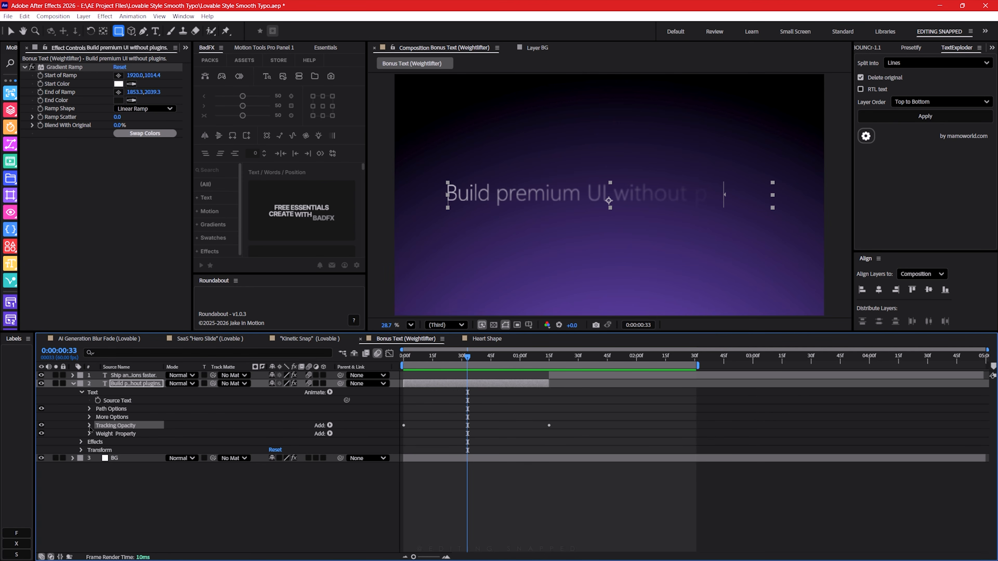
{"action": "left_click", "coordinate": [90, 426]}
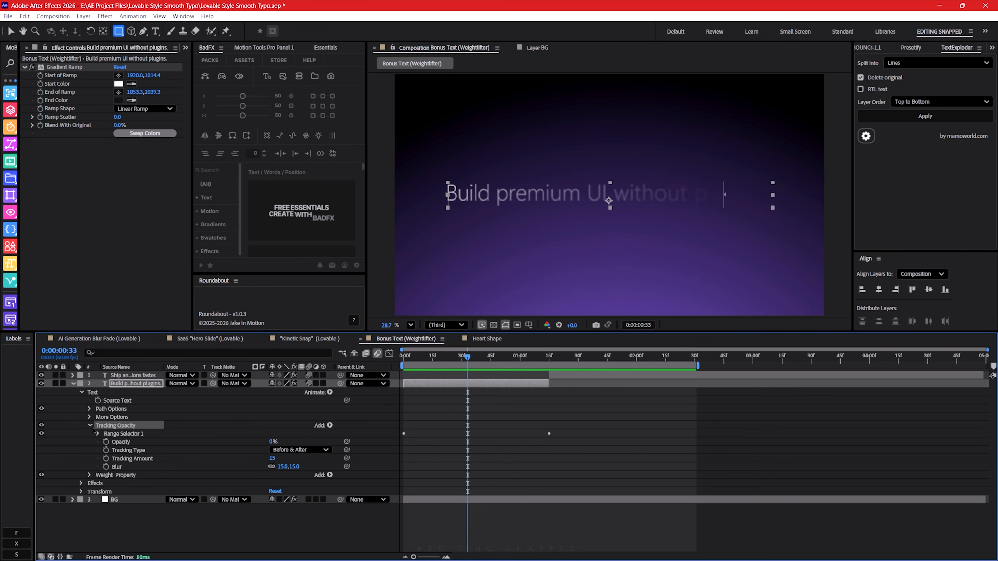
{"action": "left_click", "coordinate": [98, 435]}
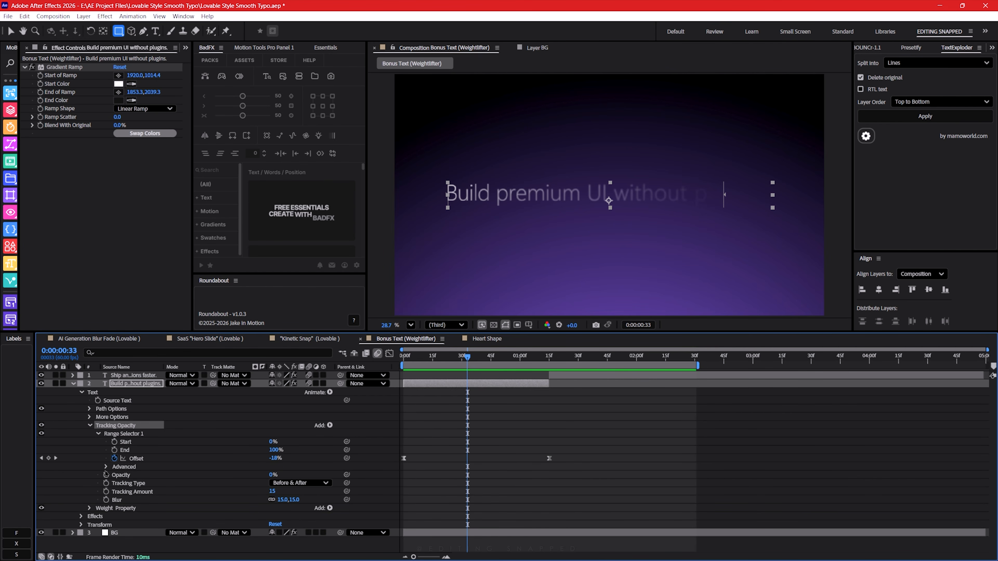
{"action": "left_click", "coordinate": [106, 467]}
Return to the start of the composition and inspect the selected text's font family and style options, keeping Semibold Text.
{"action": "left_click", "coordinate": [420, 357]}
{"action": "mouse_move", "coordinate": [412, 362]}
{"action": "left_mouse_down"}
{"action": "mouse_move", "coordinate": [528, 359]}
{"action": "mouse_move", "coordinate": [403, 359]}
{"action": "left_mouse_up"}
{"action": "left_click", "coordinate": [131, 383]}
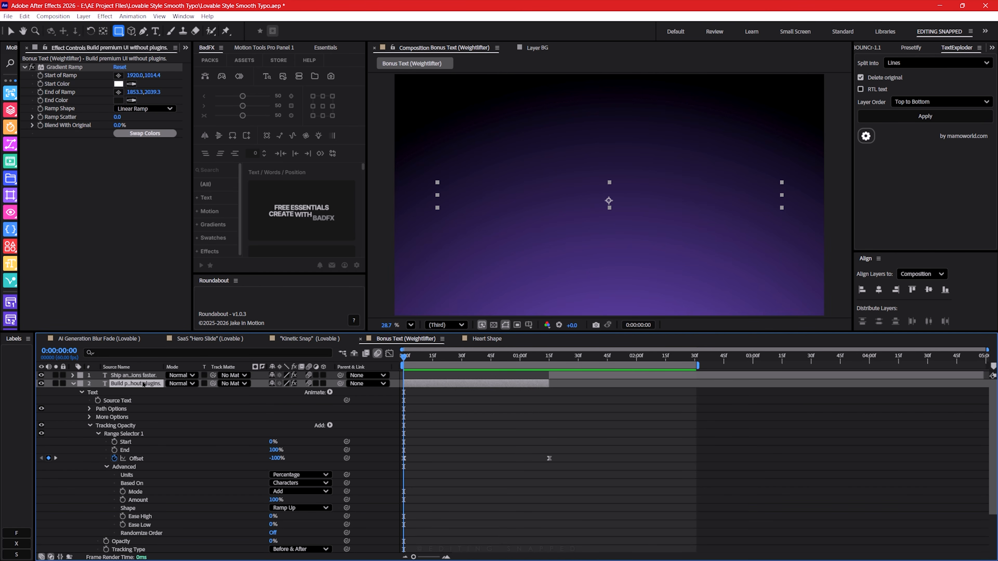
{"action": "left_click", "coordinate": [186, 47]}
{"action": "left_click", "coordinate": [196, 75]}
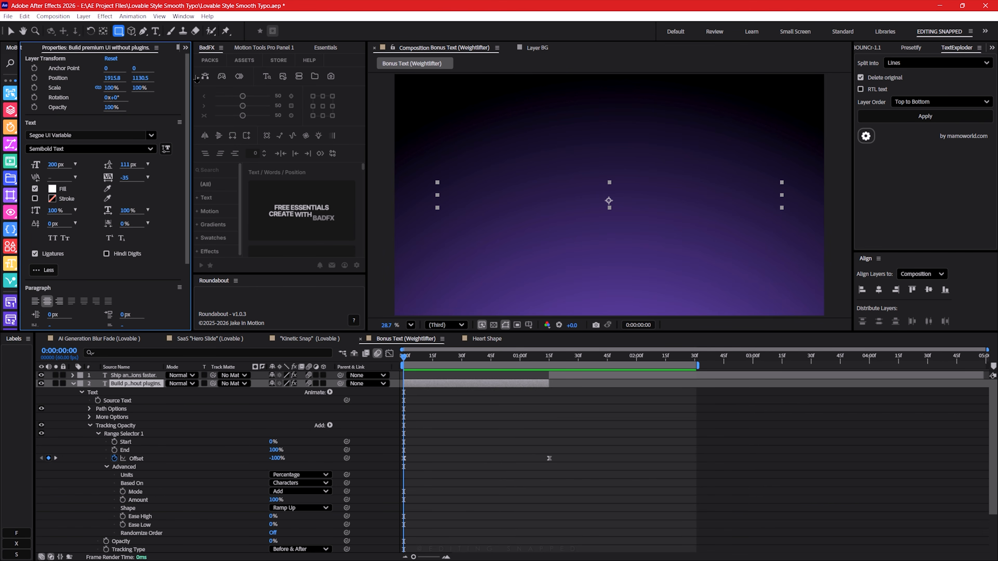
{"action": "left_click", "coordinate": [126, 389]}
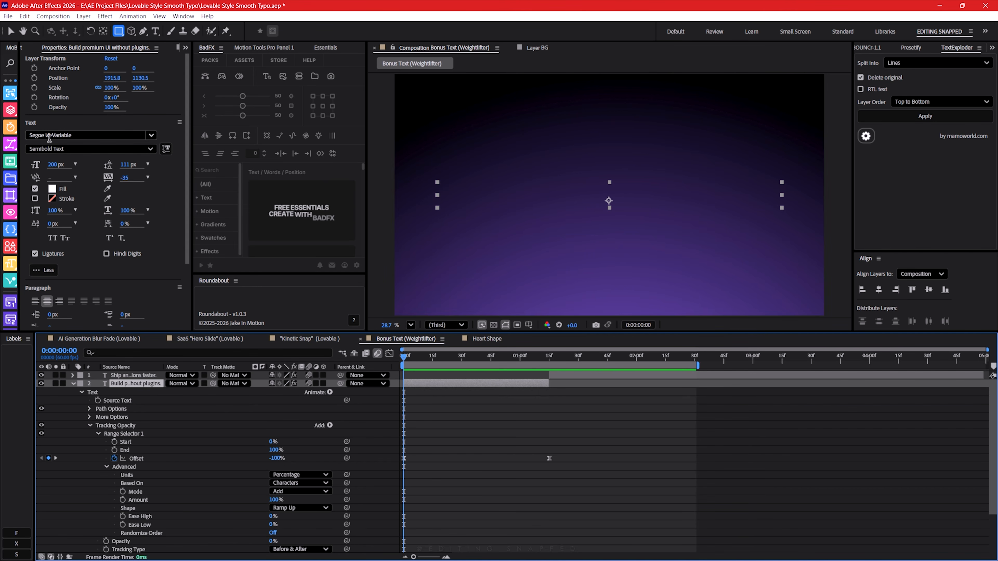
{"action": "left_click", "coordinate": [86, 149]}
{"action": "left_click", "coordinate": [56, 259]}
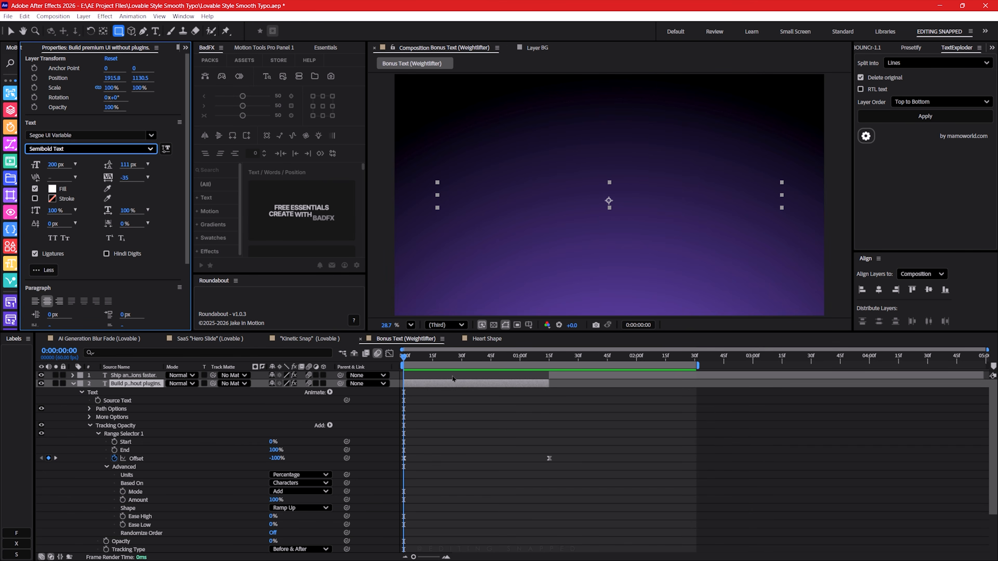
Scrub to frame 38 and look up the Opacity and Tracking properties available for a new text animator.
{"action": "left_click_drag", "start_coordinate": [430, 357], "coordinate": [478, 367]}
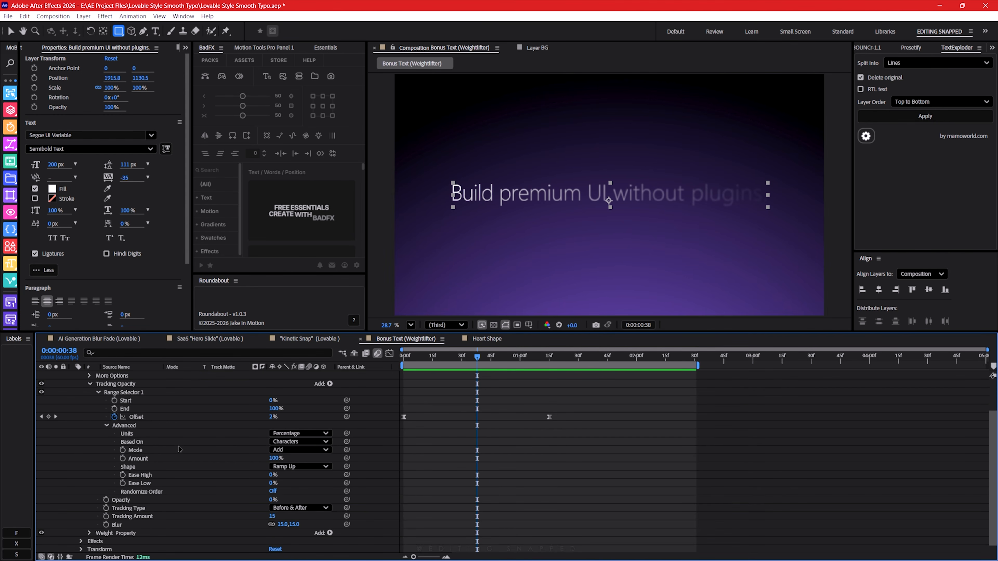
{"action": "scroll", "coordinate": [244, 496], "scroll_direction": "down", "scroll_amount": 2}
{"action": "scroll", "coordinate": [235, 452], "scroll_direction": "up", "scroll_amount": 2}
{"action": "left_click", "coordinate": [329, 392]}
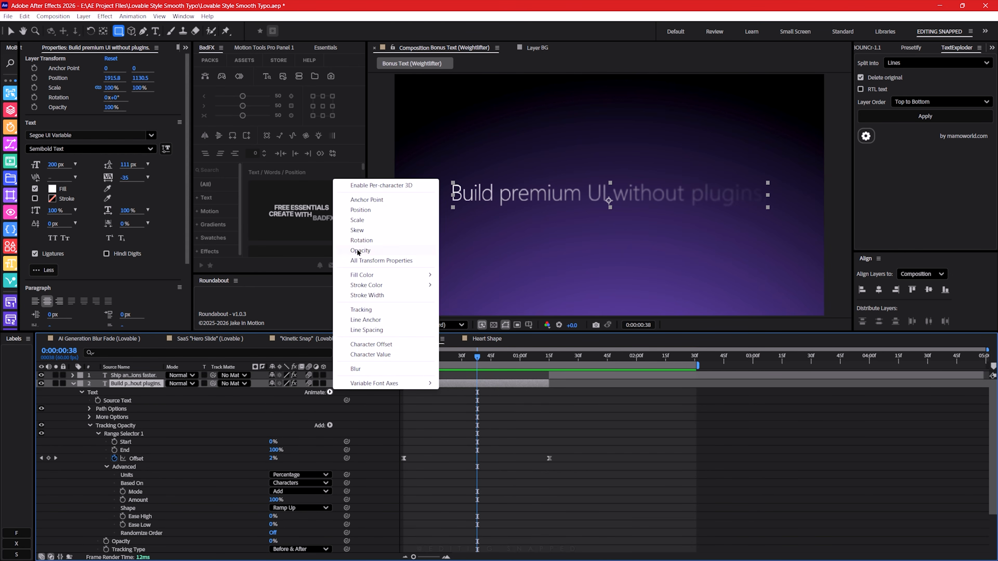
{"action": "left_click", "coordinate": [313, 413]}
{"action": "scroll", "coordinate": [259, 413], "scroll_direction": "down", "scroll_amount": 1}
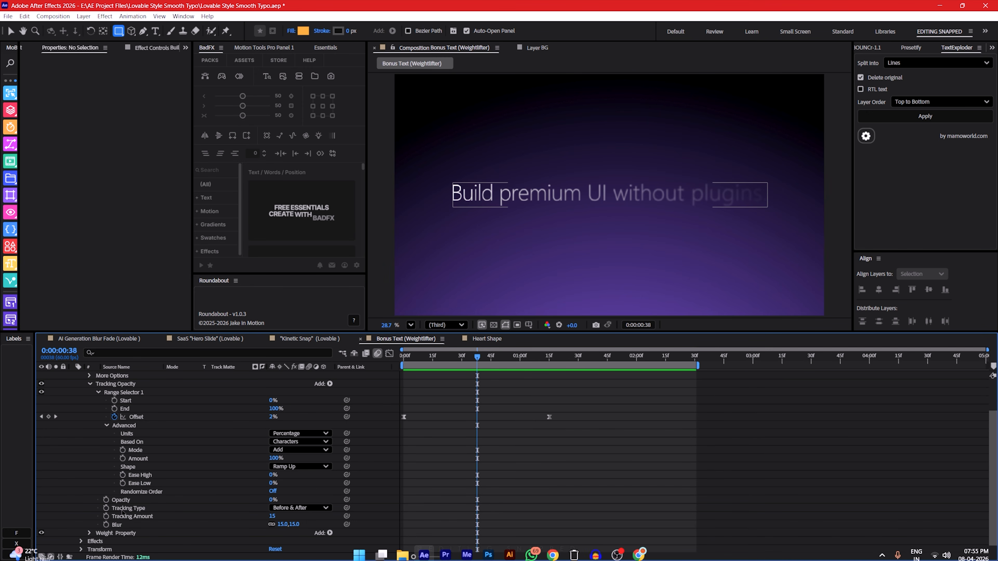
{"action": "scroll", "coordinate": [179, 496], "scroll_direction": "up", "scroll_amount": 1}
{"action": "left_click", "coordinate": [330, 392]}
{"action": "left_click", "coordinate": [361, 310]}
{"action": "scroll", "coordinate": [260, 435], "scroll_direction": "down", "scroll_amount": 1}
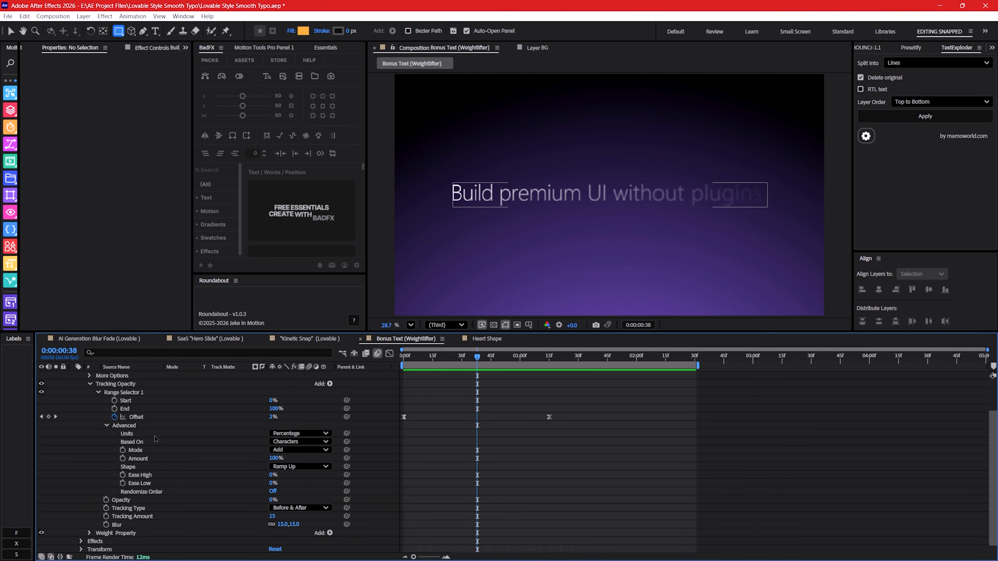
Review the Based On, Mode and Shape options of Range Selector 1, keeping Characters, Add and Ramp Up.
{"action": "left_click", "coordinate": [277, 449]}
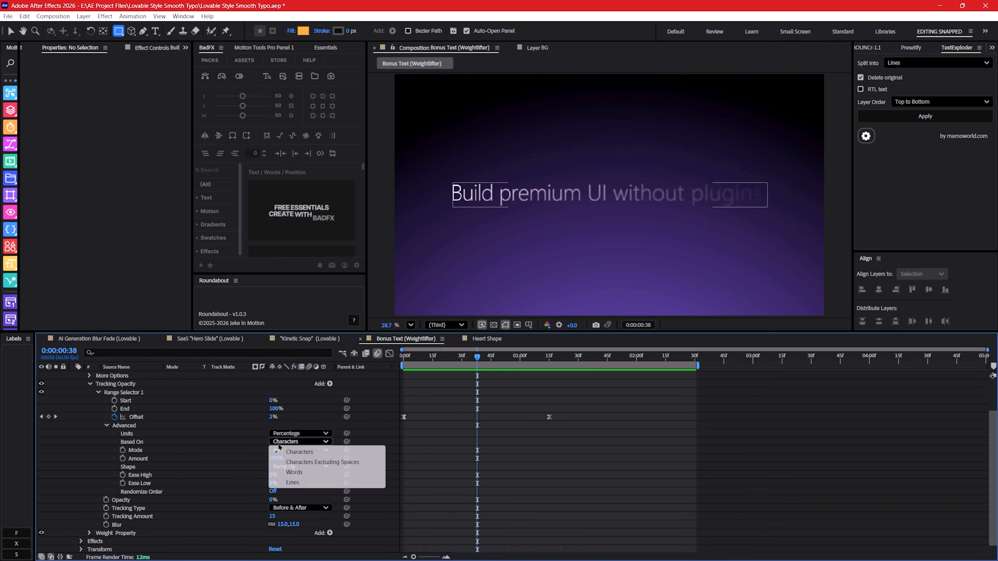
{"action": "left_click", "coordinate": [161, 444]}
{"action": "left_click", "coordinate": [277, 450]}
{"action": "left_click", "coordinate": [162, 461]}
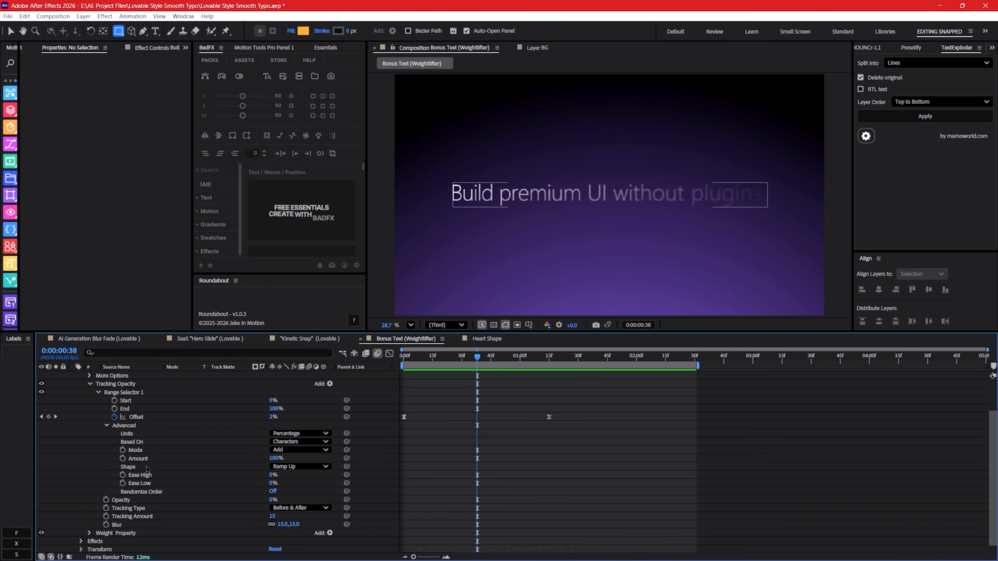
{"action": "left_click", "coordinate": [278, 467]}
{"action": "left_click", "coordinate": [292, 486]}
Check the Offset value at the first keyframe and at the 0:00:01:15 keyframe, and return to the start.
{"action": "key", "text": "Home"}
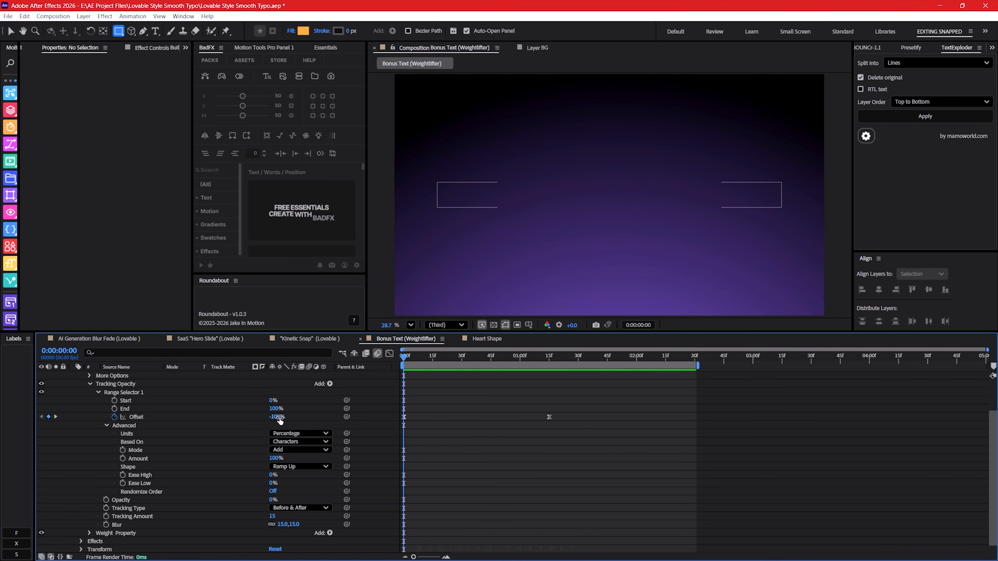
{"action": "left_click", "coordinate": [549, 361]}
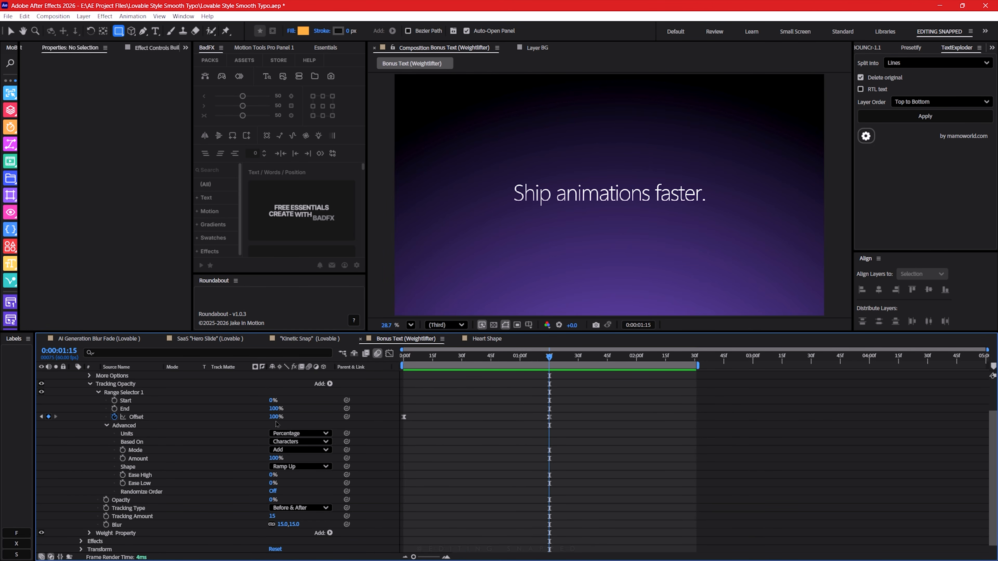
{"action": "left_click", "coordinate": [404, 360]}
Inspect the keyframe velocity of both Offset keyframes, keeping the existing influence values.
{"action": "left_click_drag", "start_coordinate": [572, 410], "coordinate": [369, 440]}
{"action": "right_click", "coordinate": [403, 417]}
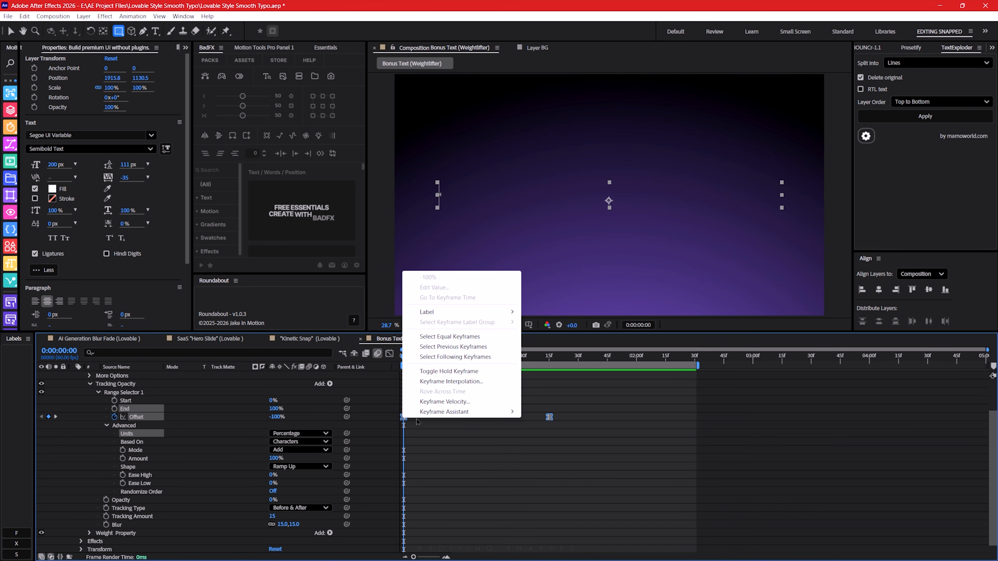
{"action": "left_click", "coordinate": [430, 405]}
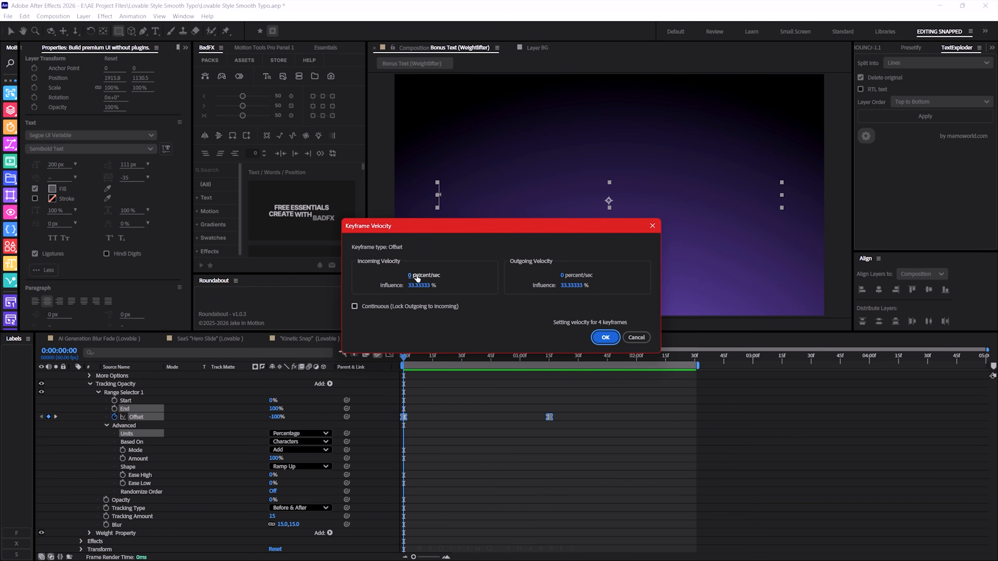
{"action": "left_click", "coordinate": [605, 337]}
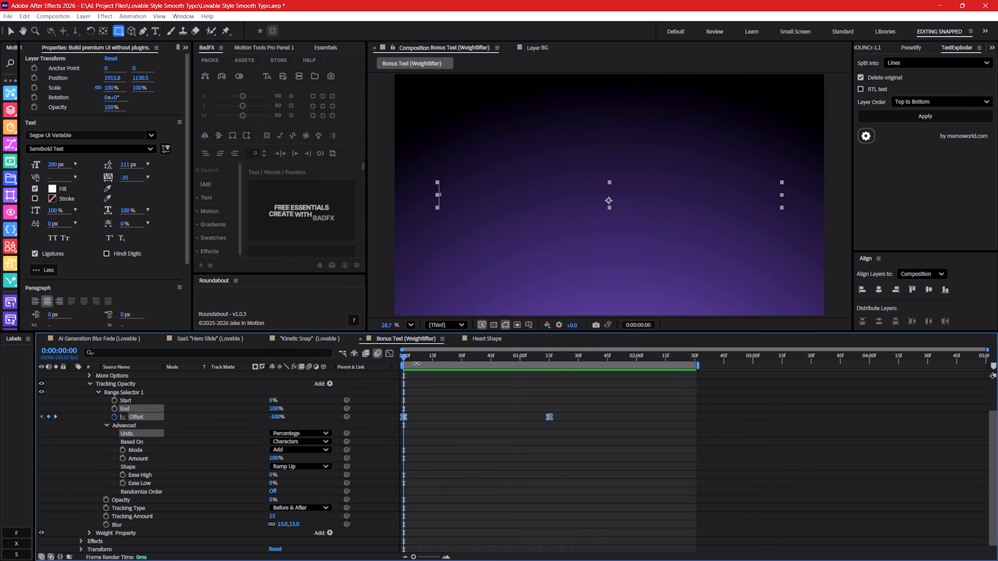
Check the Offset keyframes in the Graph Editor, preview the text reveal up to 0:00:01:02 and deselect the keyframes.
{"action": "left_click", "coordinate": [390, 353]}
{"action": "left_click", "coordinate": [389, 353]}
{"action": "key", "text": "space"}
{"action": "mouse_move", "coordinate": [532, 361]}
{"action": "left_mouse_down"}
{"action": "mouse_move", "coordinate": [377, 369]}
{"action": "mouse_move", "coordinate": [470, 363]}
{"action": "mouse_move", "coordinate": [460, 363]}
{"action": "mouse_move", "coordinate": [413, 362]}
{"action": "mouse_move", "coordinate": [524, 372]}
{"action": "left_mouse_up"}
{"action": "key", "text": "space"}
{"action": "key", "text": "space"}
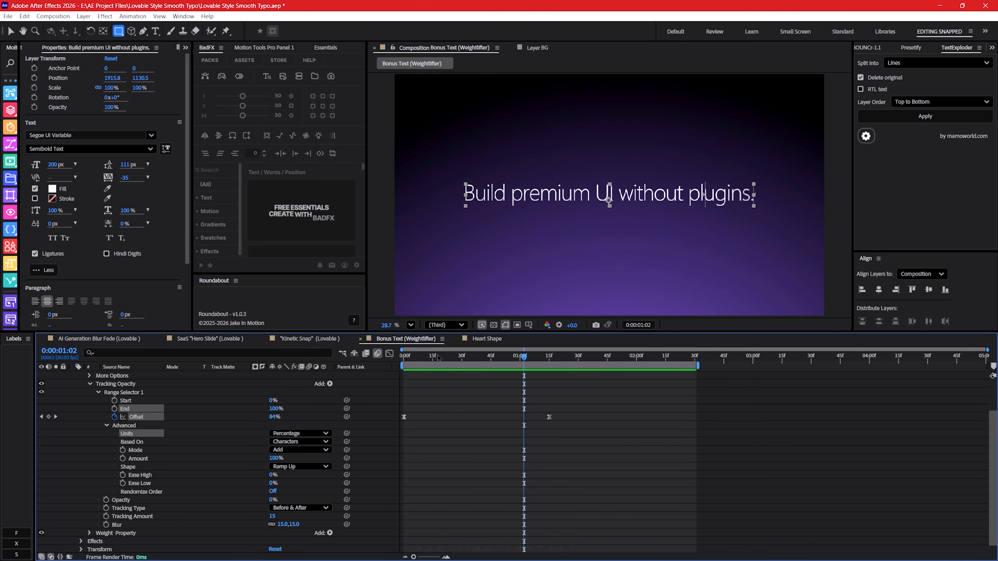
{"action": "scroll", "coordinate": [433, 390], "scroll_direction": "up", "scroll_amount": 3}
{"action": "left_click", "coordinate": [433, 386]}
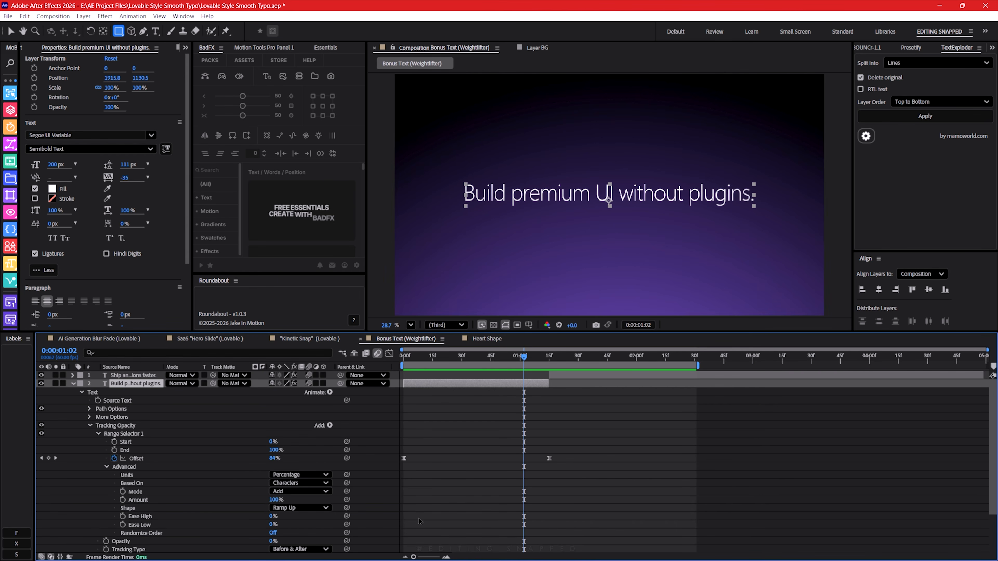
Review the Segoe UI Variable font styles, keeping Semibold Text, and preview the text reveal around 0:00:00:20 and 0:00:01:05.
{"action": "left_click", "coordinate": [45, 150]}
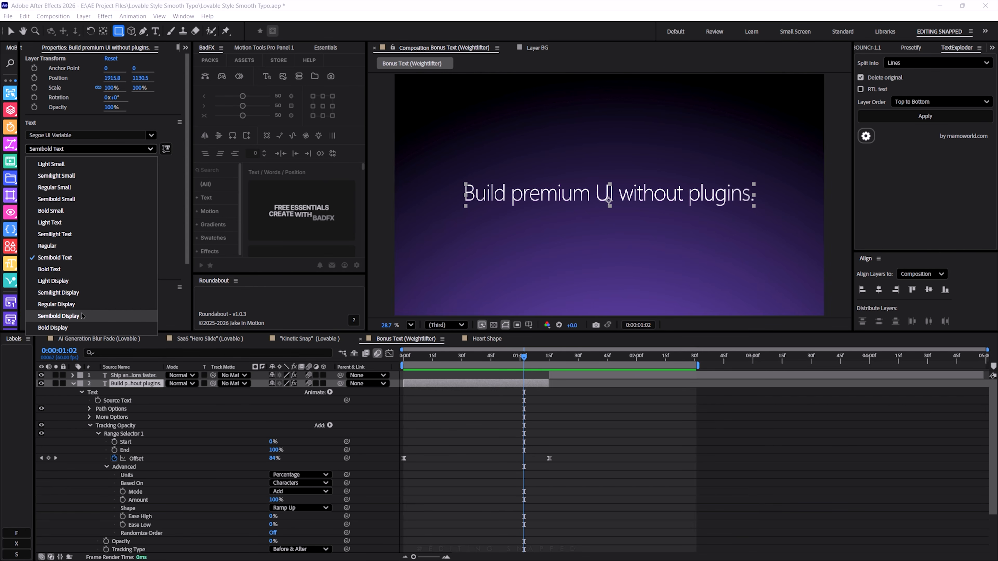
{"action": "left_click", "coordinate": [485, 194]}
{"action": "key", "text": "space"}
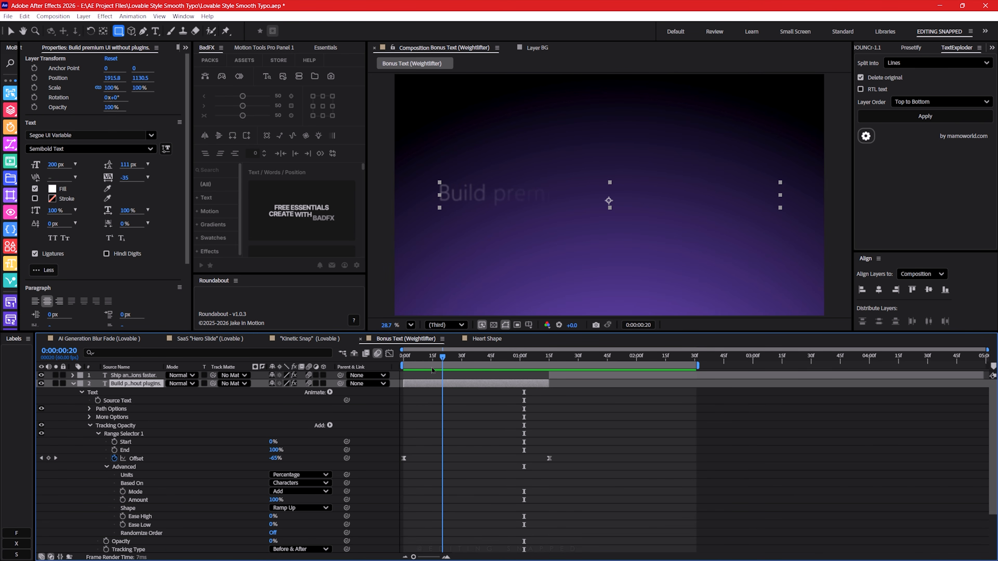
{"action": "key", "text": "space"}
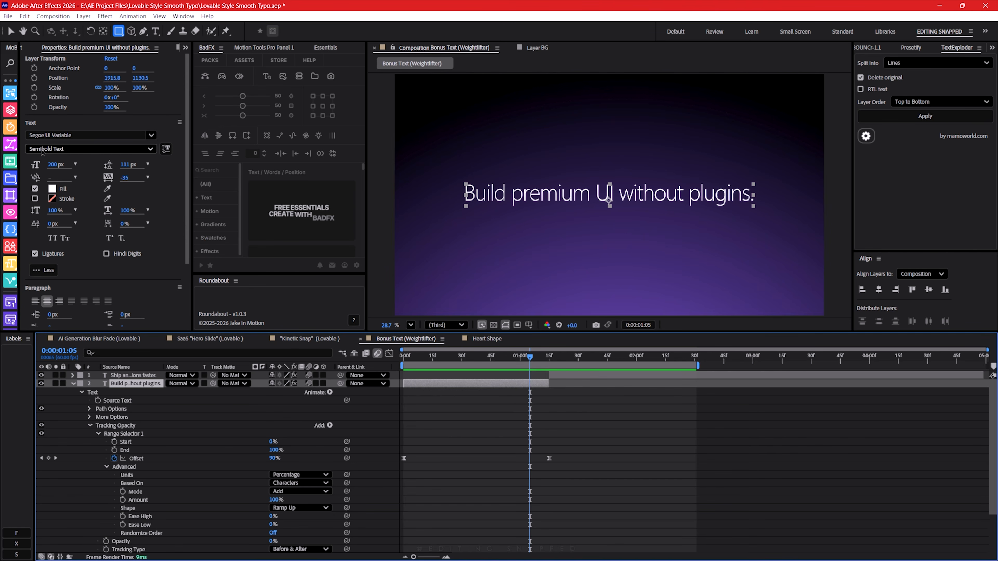
{"action": "key", "text": "space"}
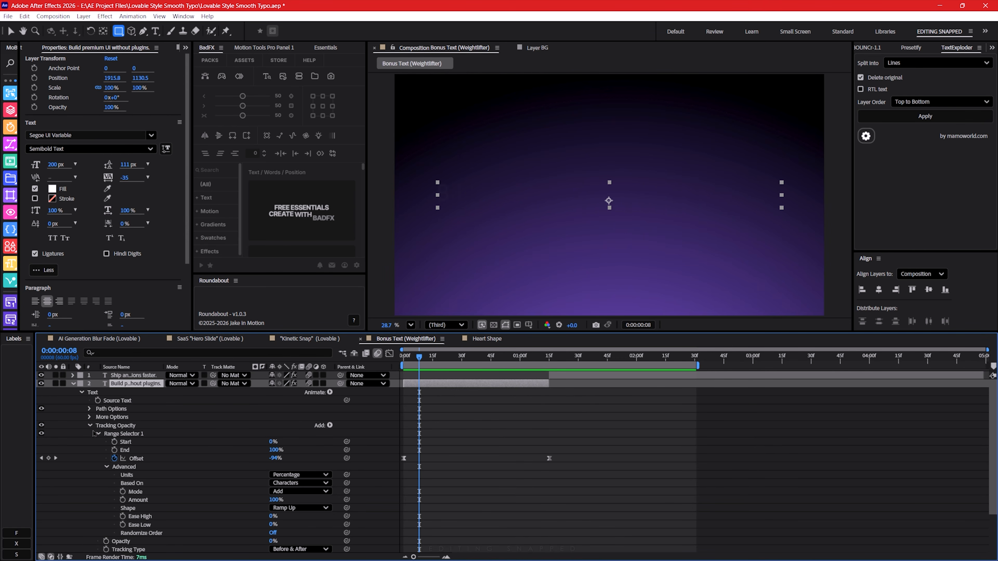
Collapse Tracking Opacity, inspect the Weight Property animator and check the Variable Font Axes Weight option without adding another animator.
{"action": "left_click", "coordinate": [90, 425]}
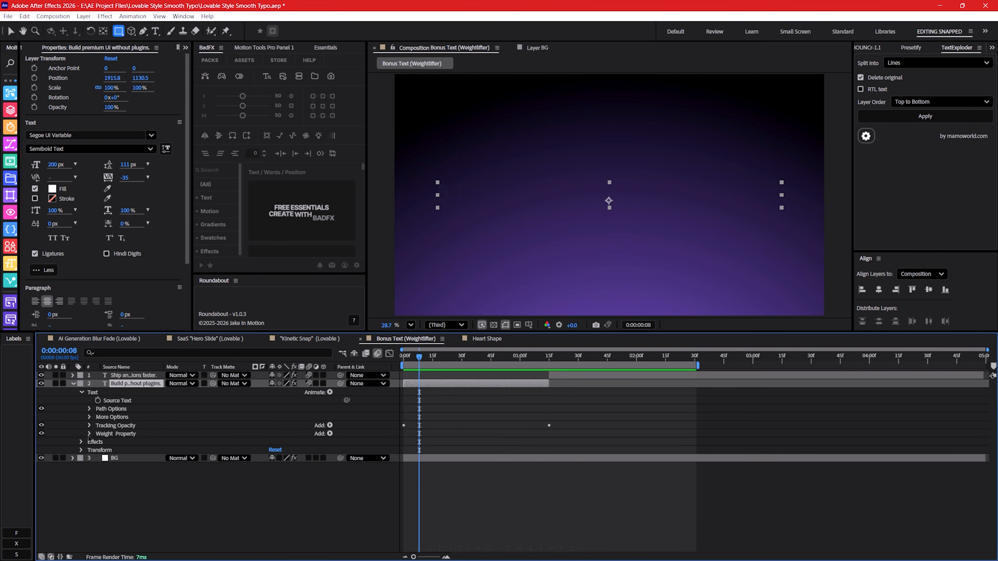
{"action": "left_click", "coordinate": [105, 427]}
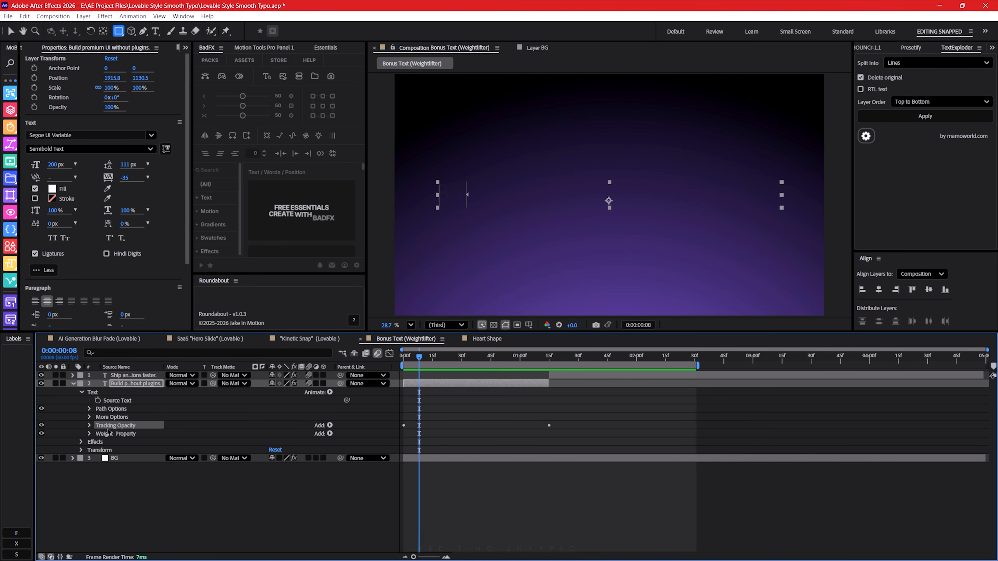
{"action": "left_click", "coordinate": [89, 433]}
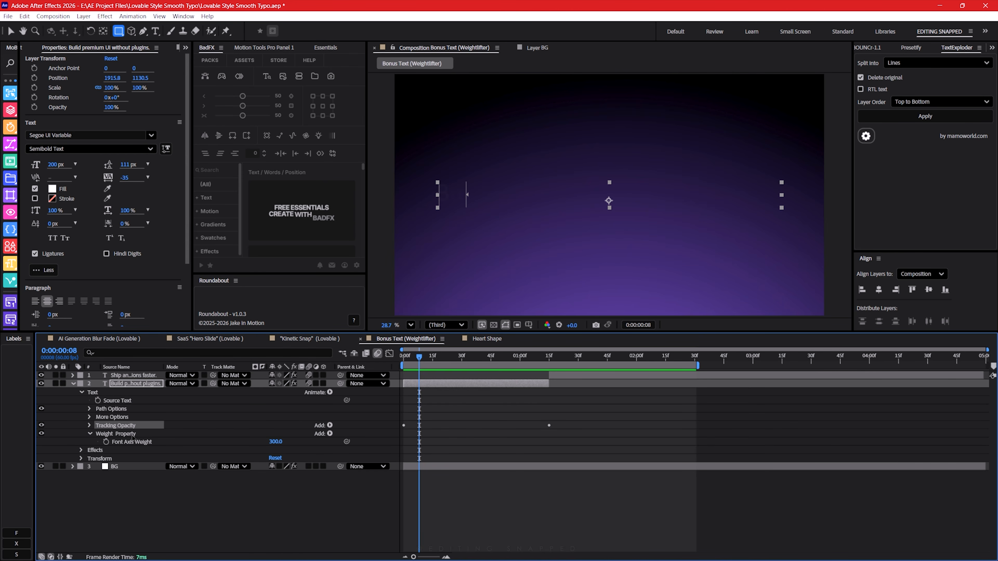
{"action": "left_click", "coordinate": [330, 392]}
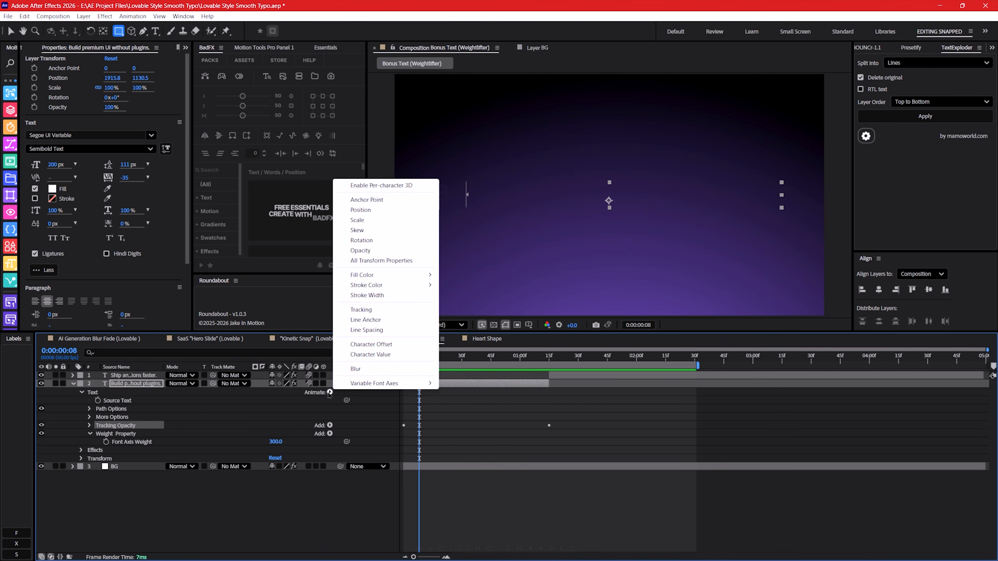
{"action": "mouse_move", "coordinate": [370, 387]}
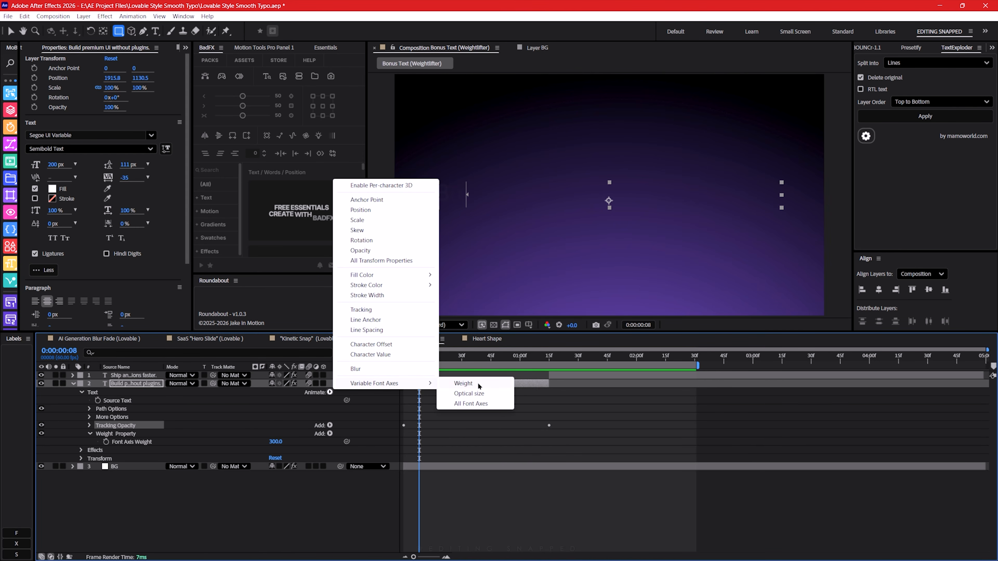
{"action": "left_click", "coordinate": [181, 446]}
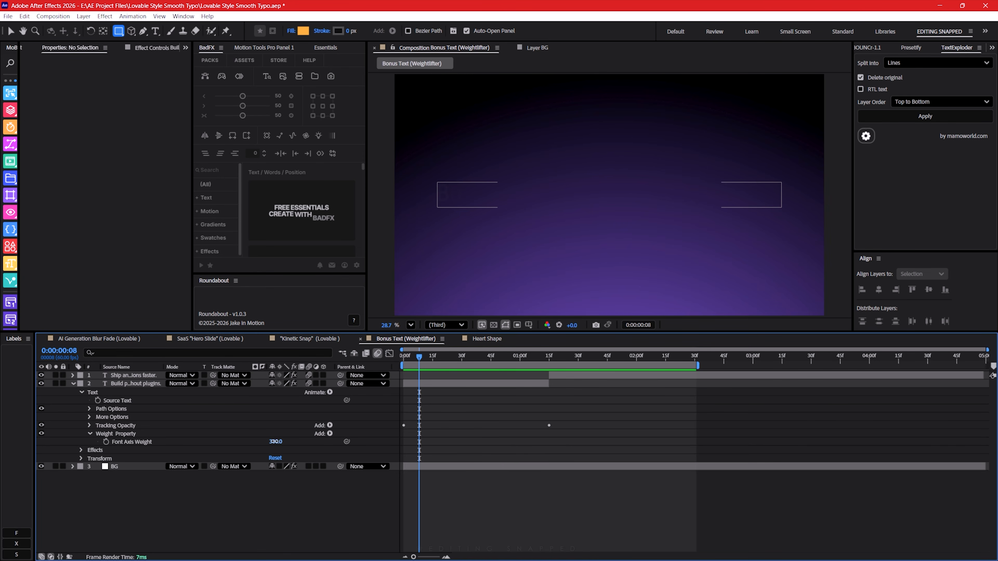
Try lowering the Font Axis Weight of the "Build premium UI without plugins." text while checking it at different times.
{"action": "left_click", "coordinate": [131, 442]}
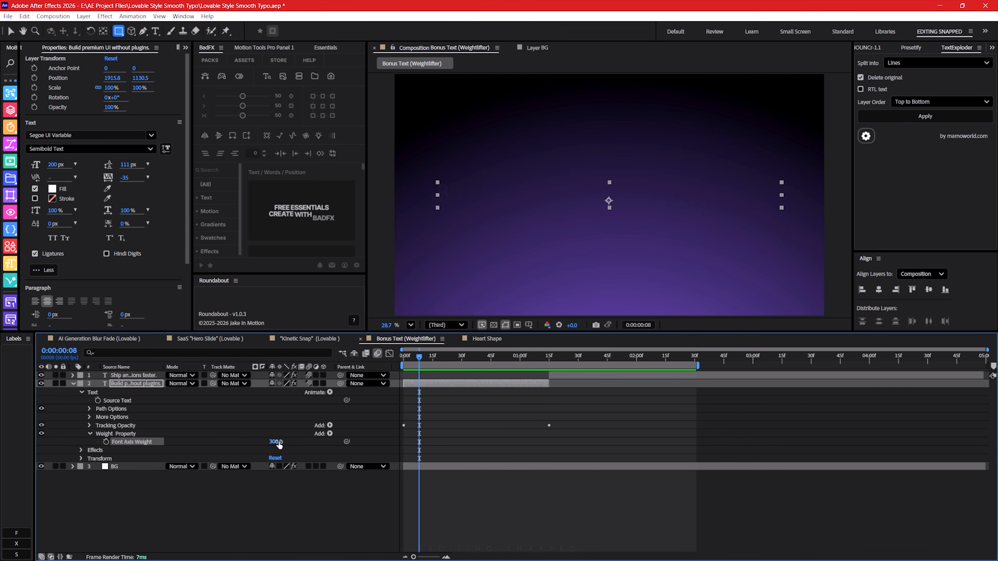
{"action": "left_click_drag", "start_coordinate": [277, 443], "coordinate": [195, 446]}
{"action": "left_click_drag", "start_coordinate": [274, 443], "coordinate": [182, 447]}
{"action": "left_click", "coordinate": [220, 503]}
{"action": "left_click_drag", "start_coordinate": [420, 360], "coordinate": [443, 362]}
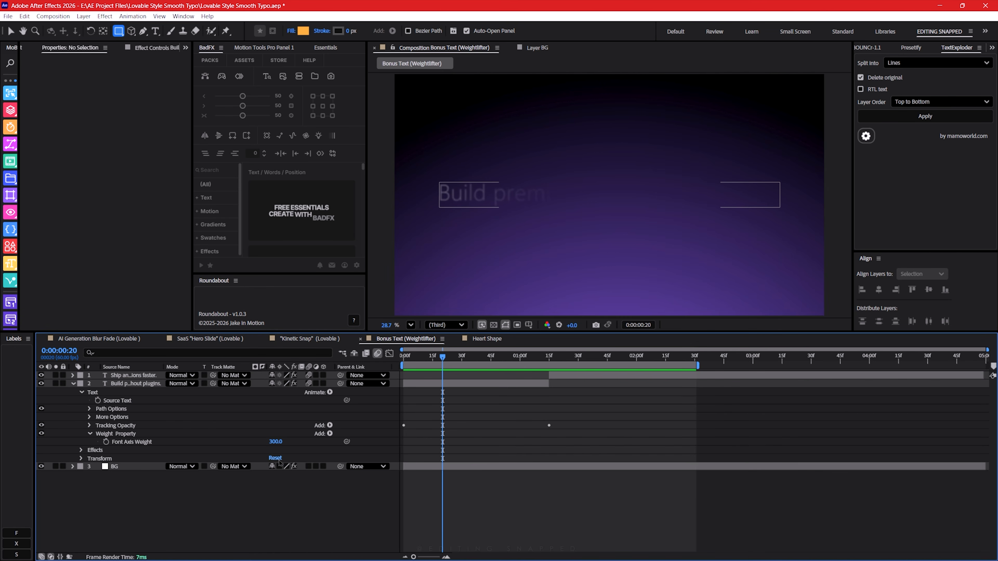
{"action": "key", "text": "space"}
{"action": "left_click_drag", "start_coordinate": [276, 444], "coordinate": [80, 447]}
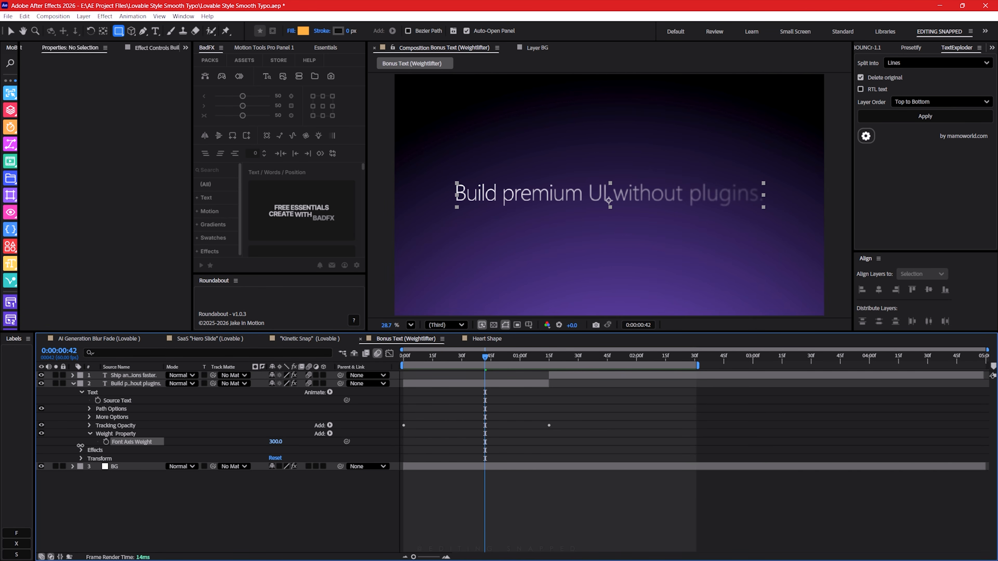
{"action": "key", "text": "space"}
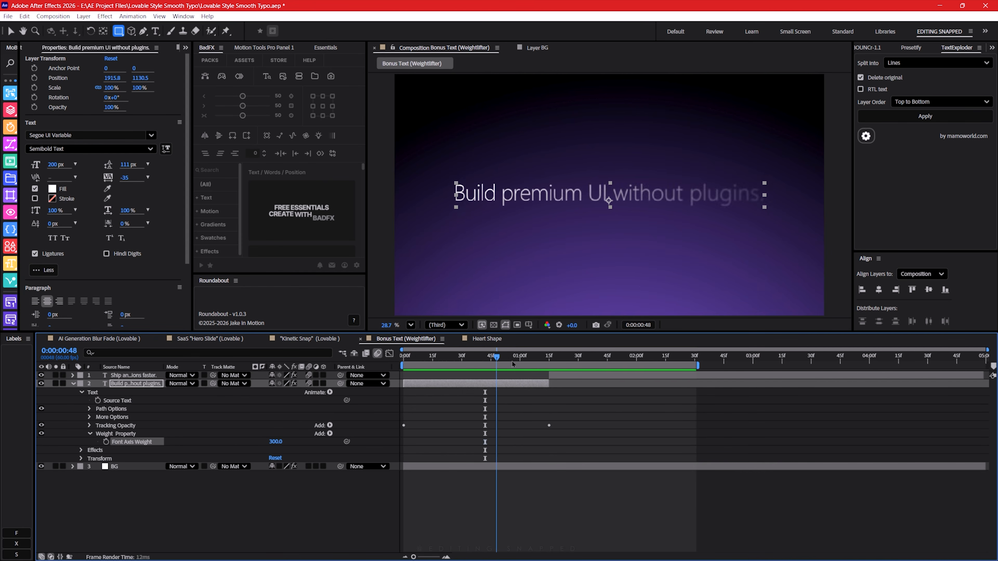
Preview the first text from the start, go to 0:00:01:15 and select the "Ship animations faster." layer.
{"action": "left_click_drag", "start_coordinate": [513, 364], "coordinate": [401, 362]}
{"action": "key", "text": "space"}
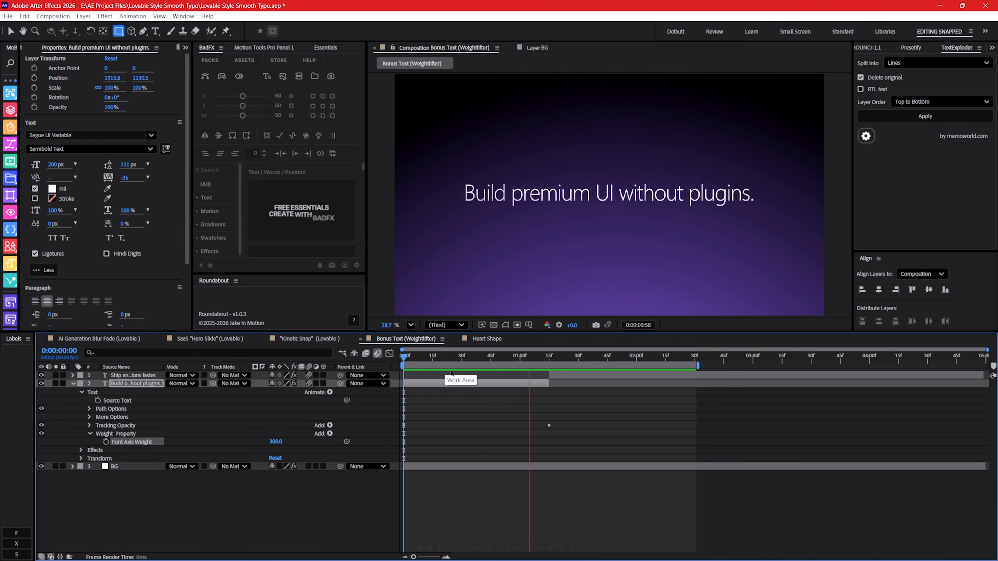
{"action": "left_click", "coordinate": [550, 364]}
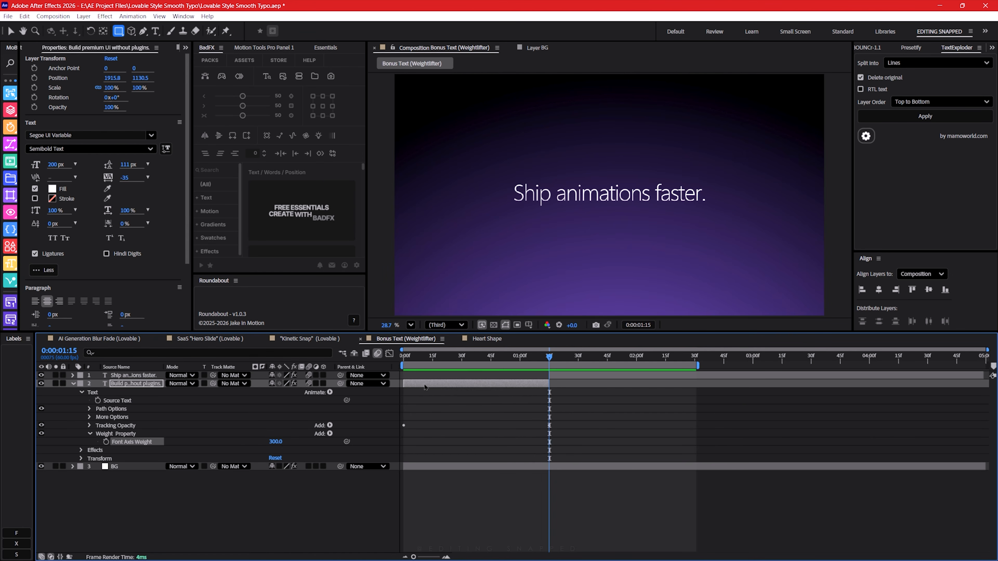
{"action": "left_click", "coordinate": [481, 376]}
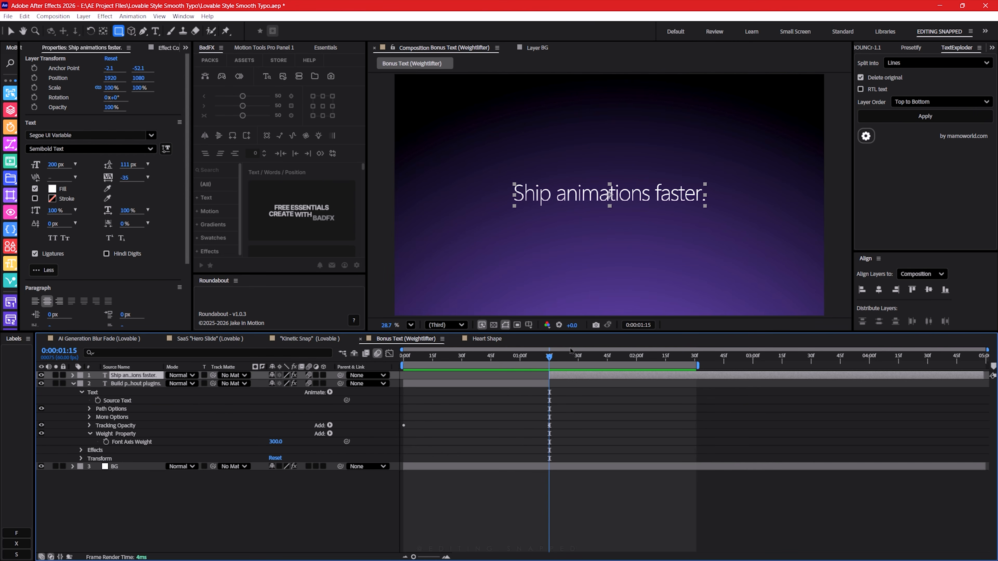
Collapse the first text's properties and reveal the Weight Property's Range Selector 1 and Advanced options on the "Ship animations faster." layer.
{"action": "left_click", "coordinate": [133, 383]}
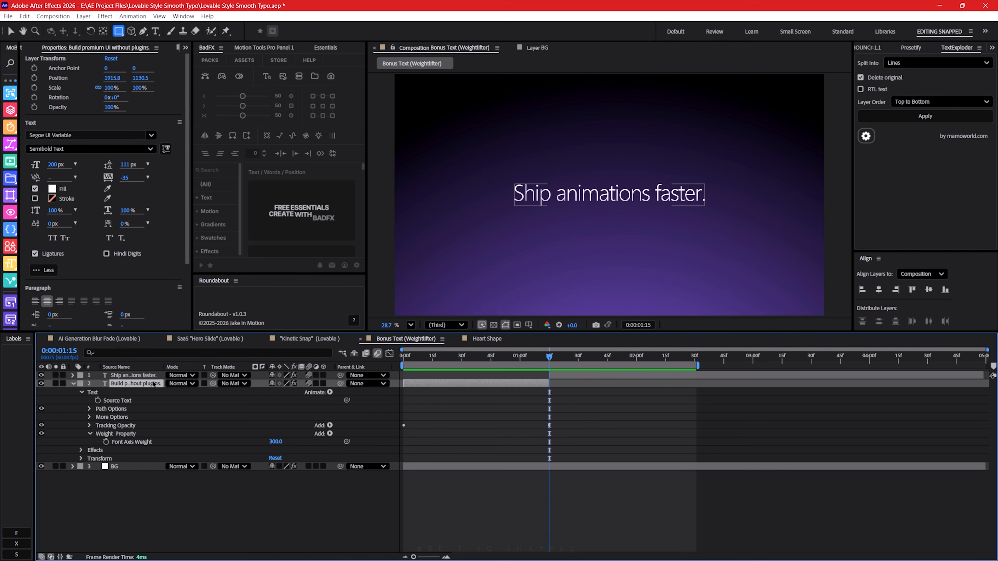
{"action": "key", "text": "u"}
{"action": "key", "text": "u"}
{"action": "left_click", "coordinate": [132, 376]}
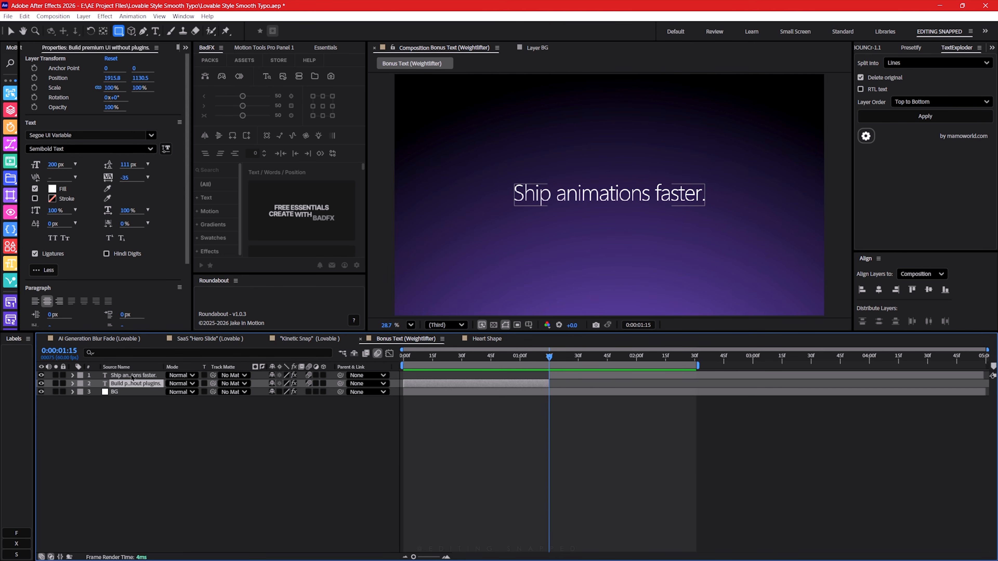
{"action": "left_click", "coordinate": [73, 376]}
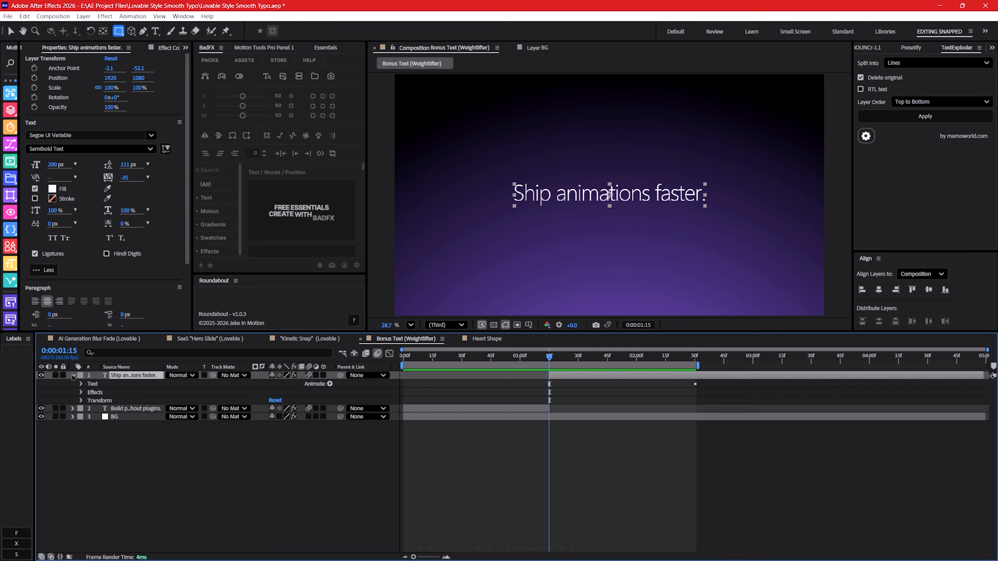
{"action": "left_click", "coordinate": [81, 384]}
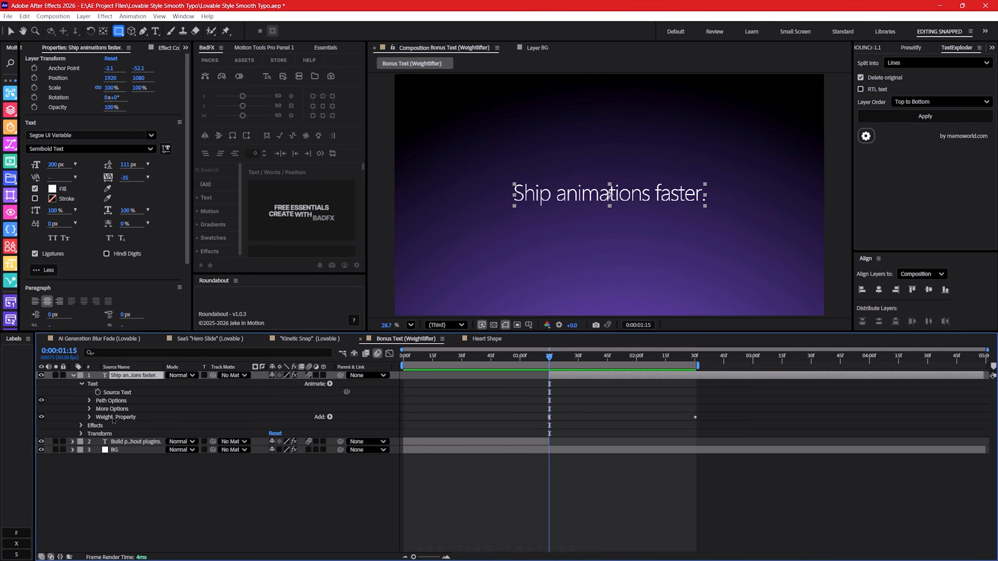
{"action": "left_click", "coordinate": [89, 418]}
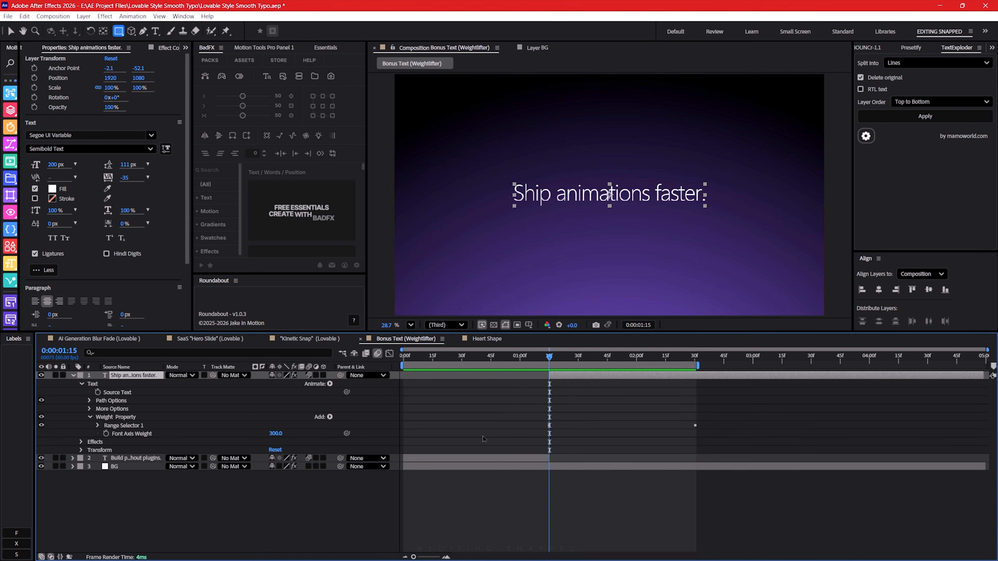
{"action": "left_click", "coordinate": [97, 425]}
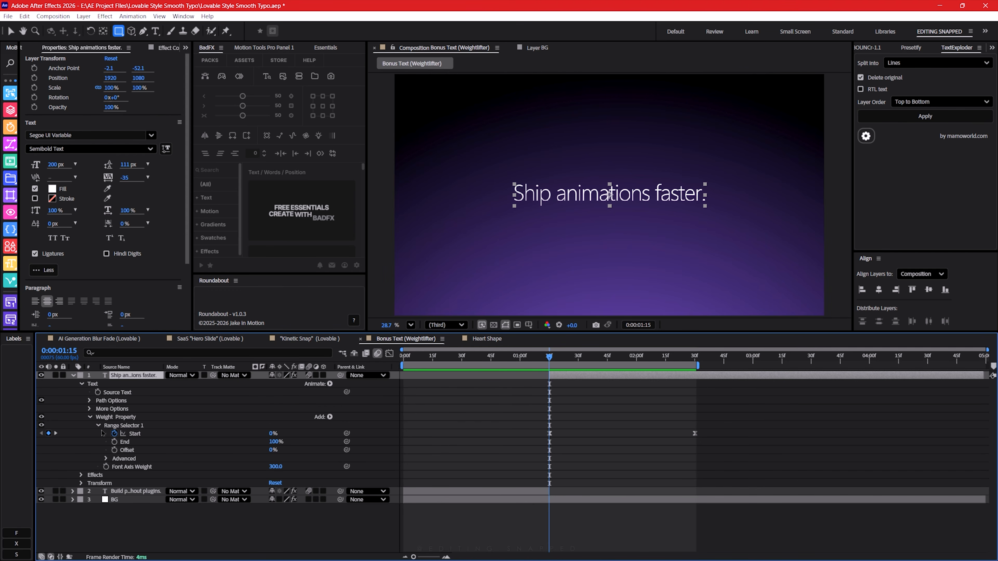
{"action": "left_click", "coordinate": [106, 458]}
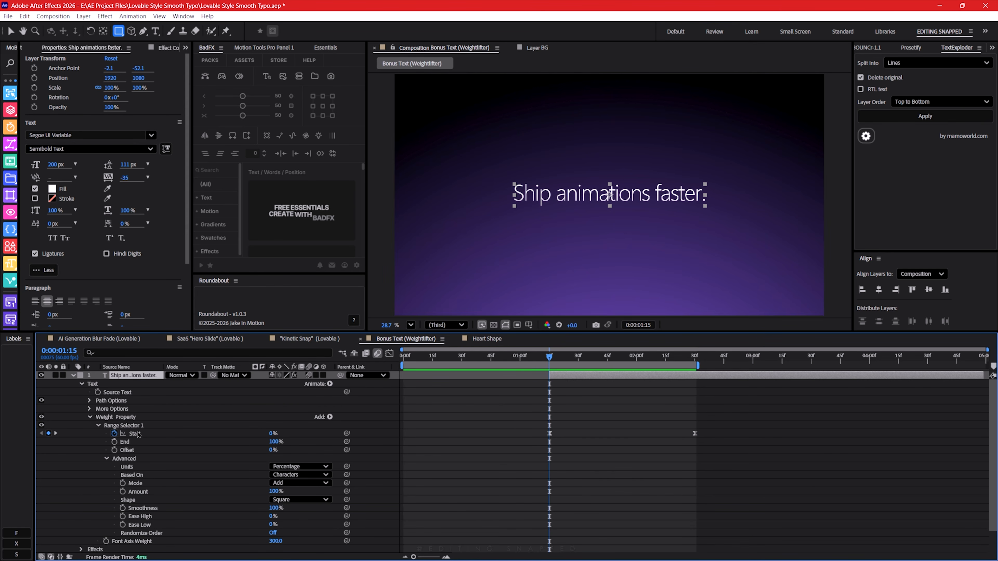
Check the Start keyframes at 0:00:01:15 and 0:00:02:30 and inspect their keyframe velocity, keeping the existing values.
{"action": "left_click_drag", "start_coordinate": [549, 363], "coordinate": [549, 362]}
{"action": "left_click_drag", "start_coordinate": [686, 354], "coordinate": [695, 363]}
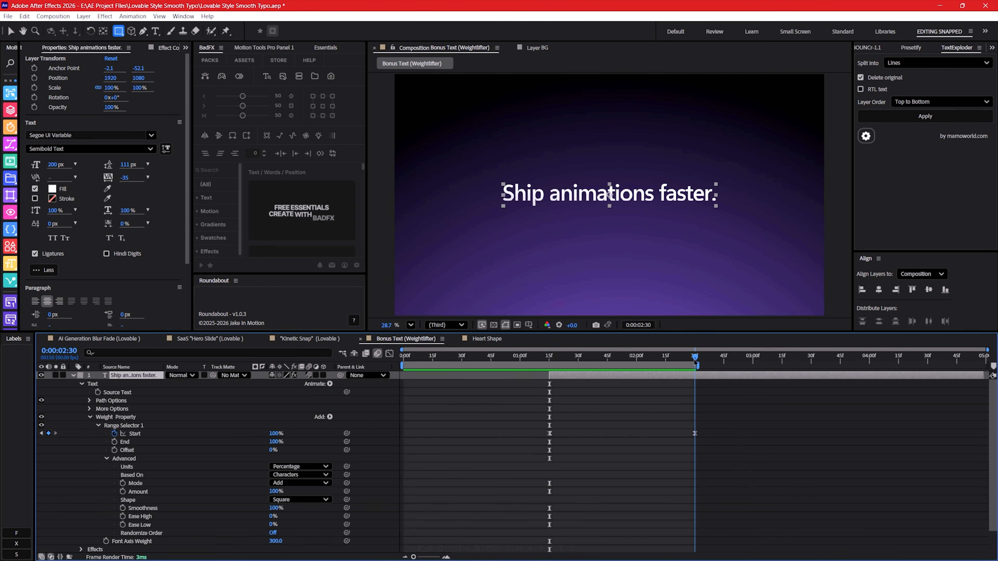
{"action": "left_click_drag", "start_coordinate": [729, 425], "coordinate": [519, 444]}
{"action": "right_click", "coordinate": [549, 434]}
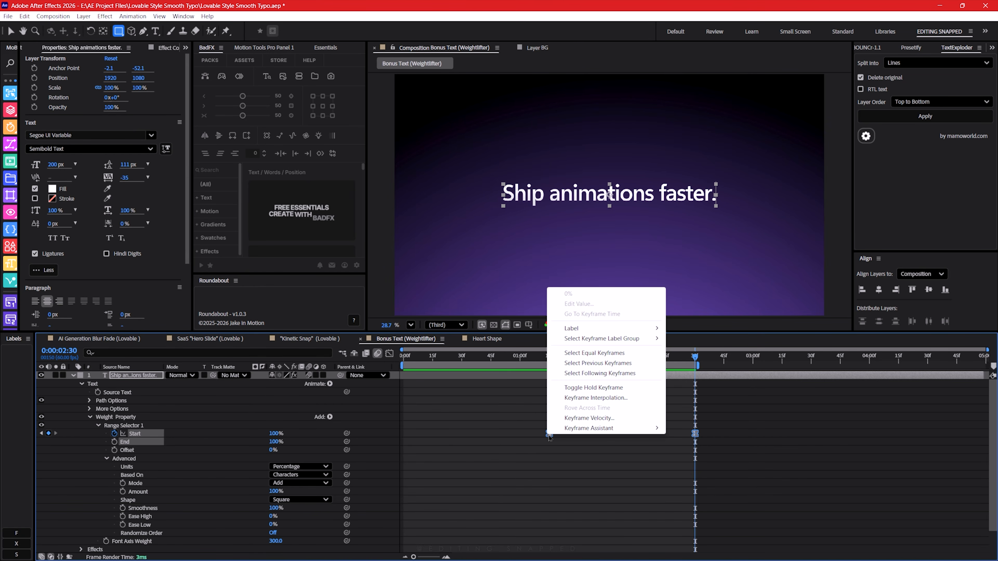
{"action": "left_click", "coordinate": [572, 417]}
{"action": "left_click", "coordinate": [635, 401]}
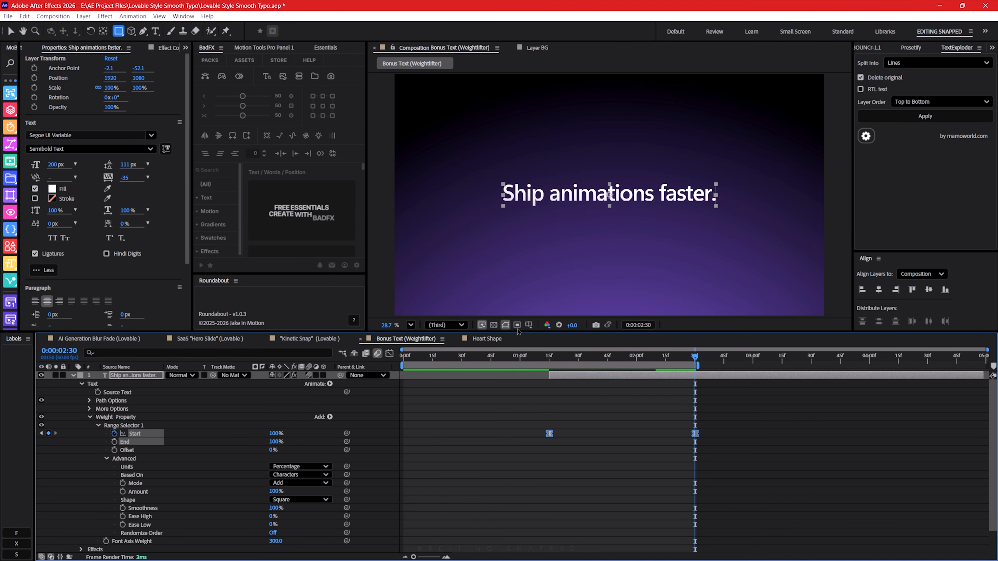
Preview the Weightlifter composition from the beginning with the layers collapsed and stop at 0:00:01:33.
{"action": "left_click_drag", "start_coordinate": [557, 359], "coordinate": [401, 364]}
{"action": "key", "text": "space"}
{"action": "key", "text": "space"}
{"action": "key", "text": "space"}
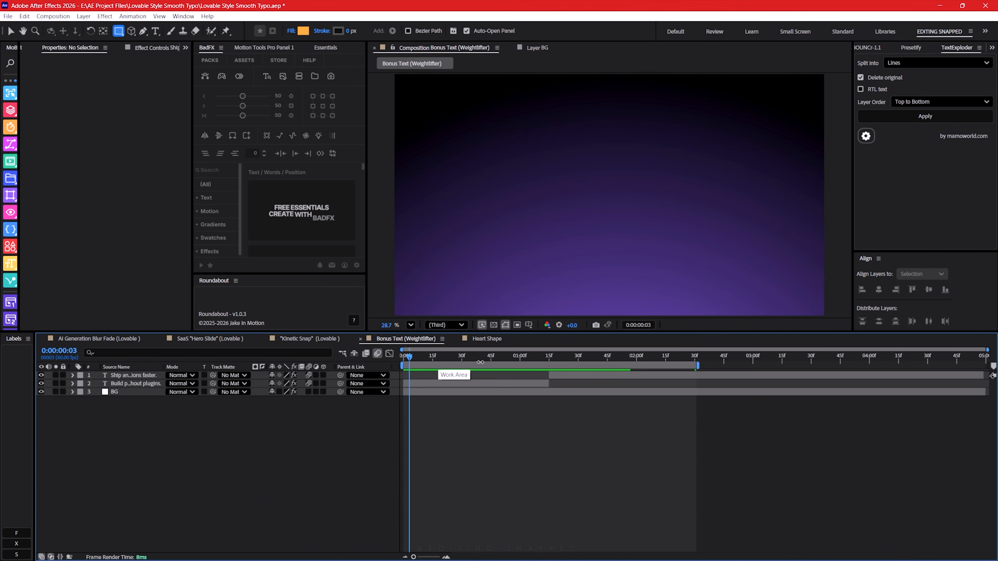
{"action": "key", "text": "space"}
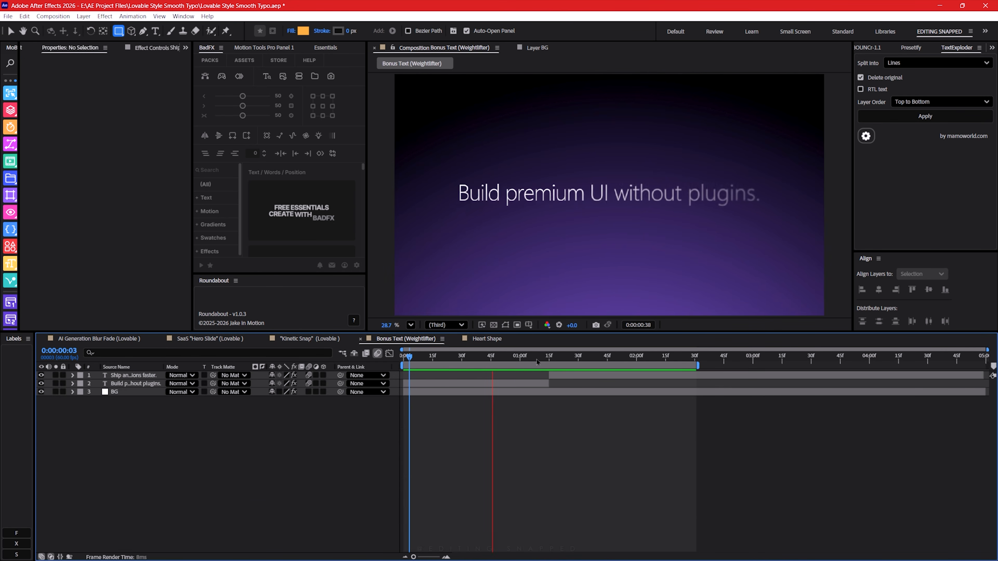
{"action": "left_click_drag", "start_coordinate": [536, 360], "coordinate": [451, 362]}
{"action": "key", "text": "space"}
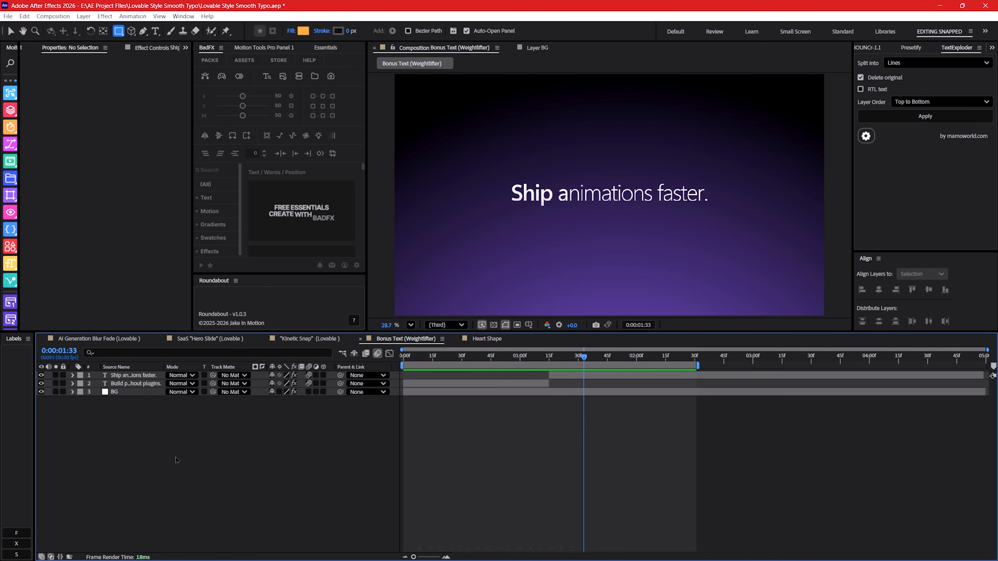
Turn motion blur off and back on for both text layers.
{"action": "left_click", "coordinate": [309, 383]}
{"action": "left_click", "coordinate": [310, 375]}
{"action": "left_click", "coordinate": [309, 383]}
{"action": "left_click", "coordinate": [308, 376]}
Return to the start of the composition and preview the text animation with motion blur.
{"action": "left_click", "coordinate": [465, 357]}
{"action": "key", "text": "Home"}
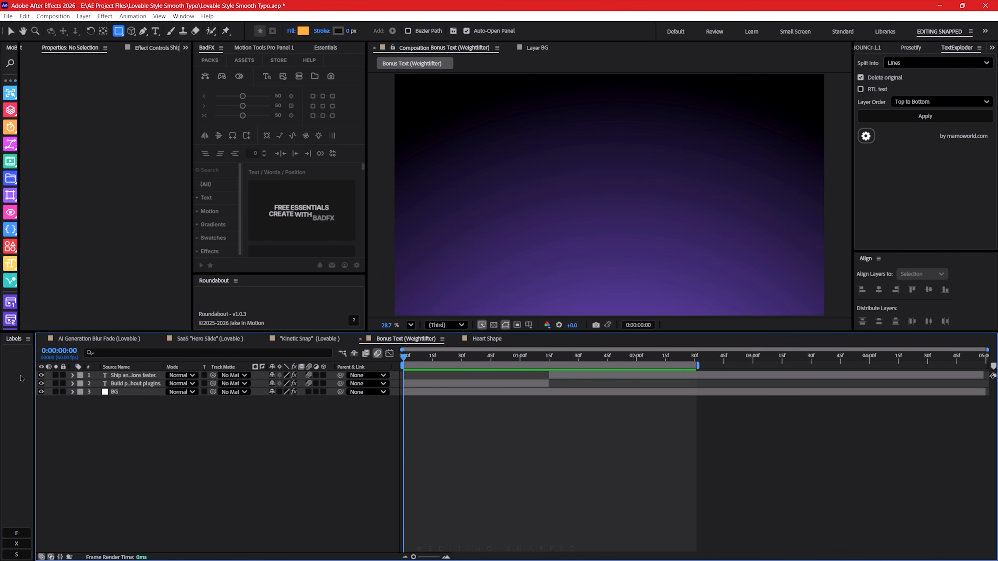
{"action": "key", "text": "space"}
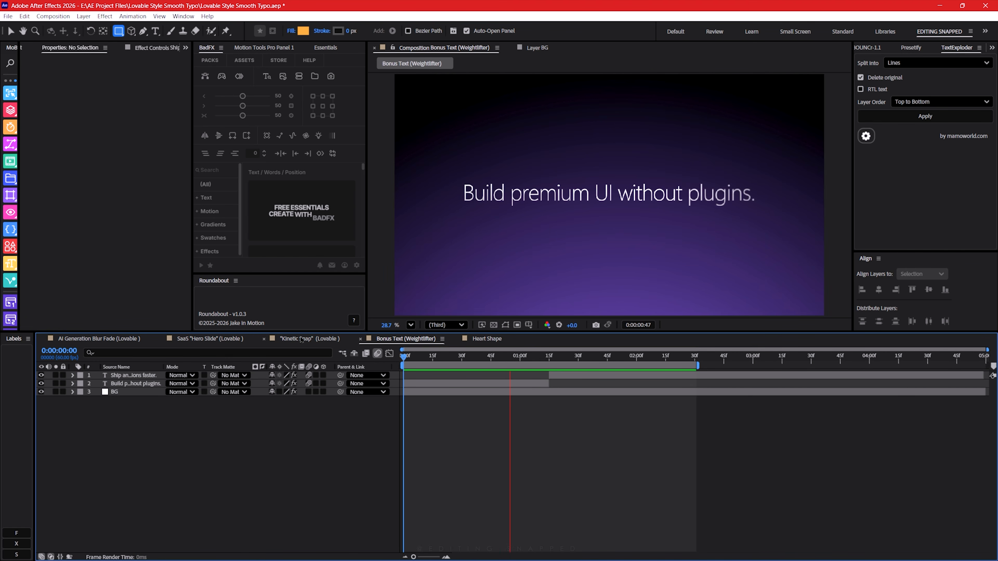